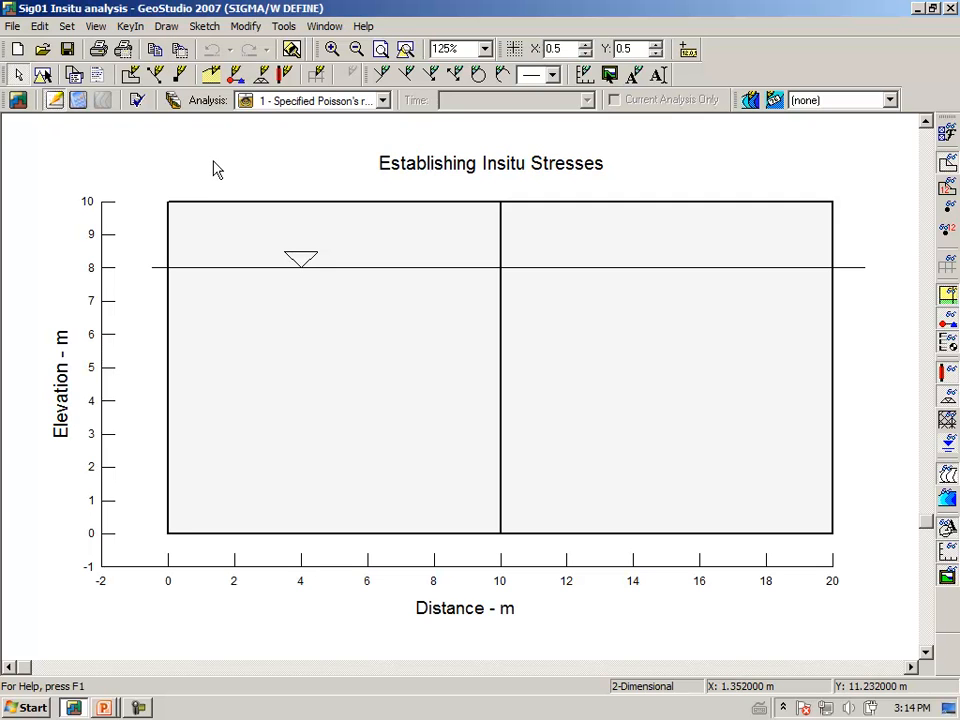
# In the settings of the Specified Poisson's ratio insitu analysis, take the initial PWP conditions from the Water Table.
pyautogui.click(174, 104)
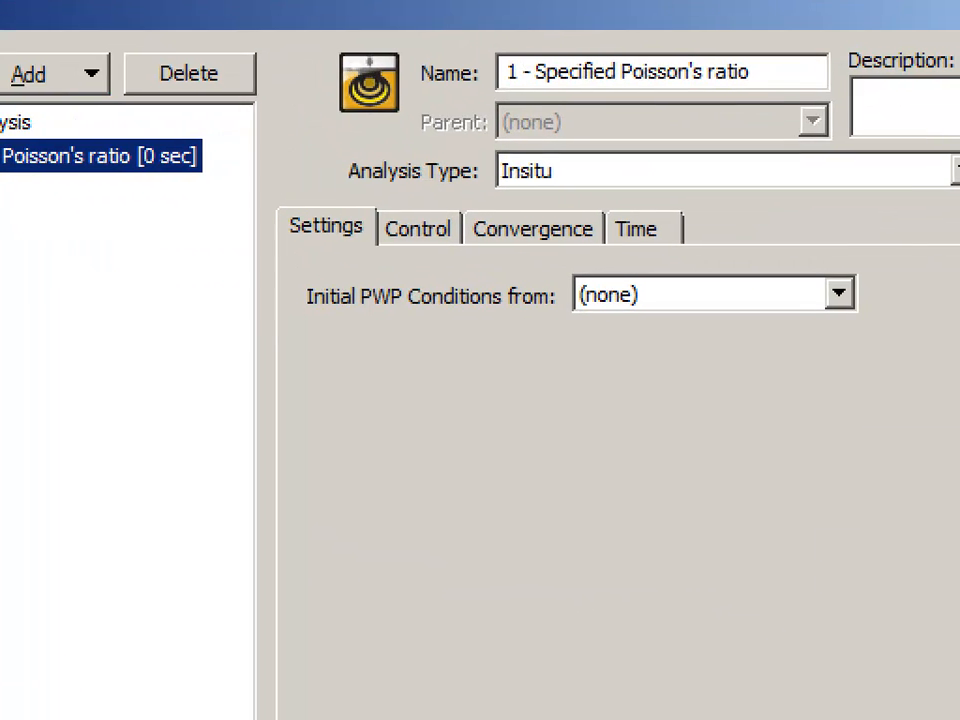
pyautogui.moveTo(443, 196)
pyautogui.mouseDown()
pyautogui.moveTo(546, 197)
pyautogui.moveTo(578, 178)
pyautogui.moveTo(535, 146)
pyautogui.moveTo(334, 152)
pyautogui.moveTo(350, 183)
pyautogui.mouseUp()
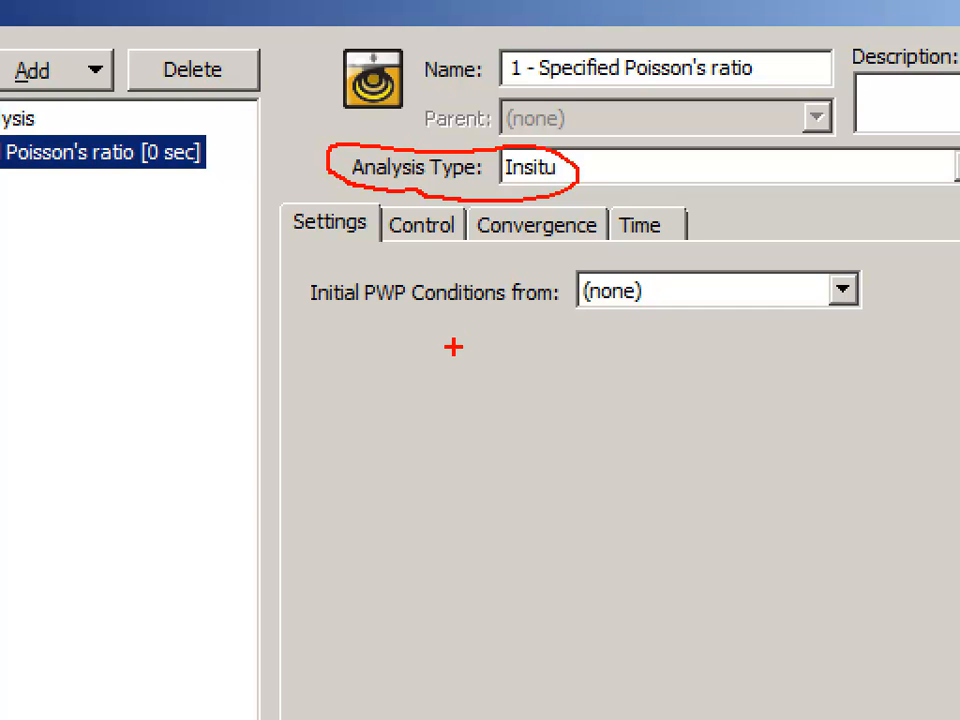
pyautogui.moveTo(324, 329); pyautogui.dragTo(563, 326)
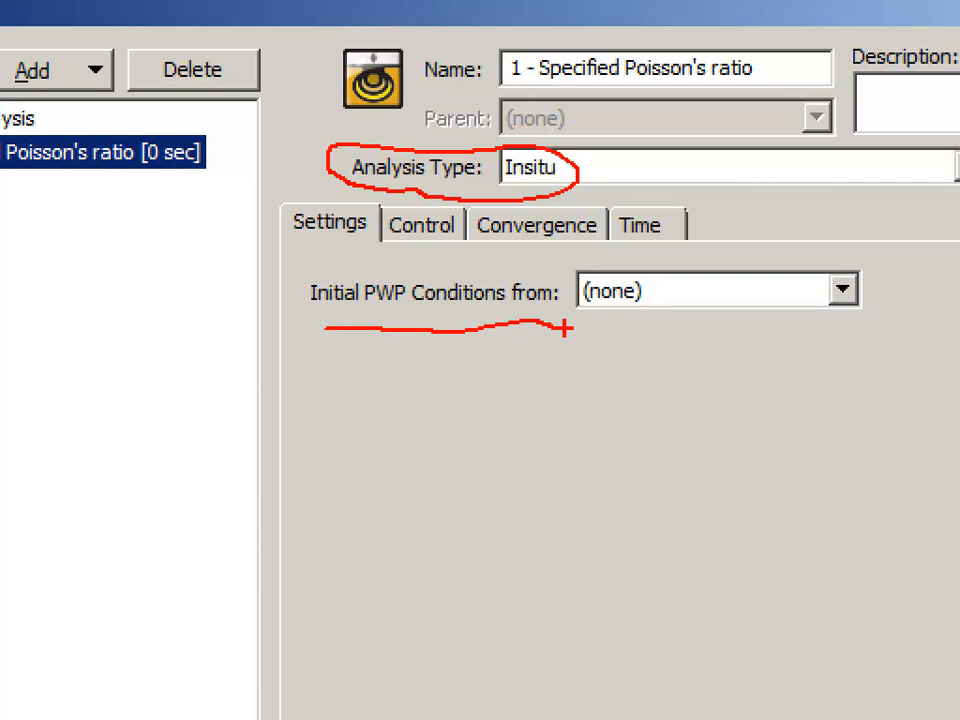
pyautogui.press('Escape')
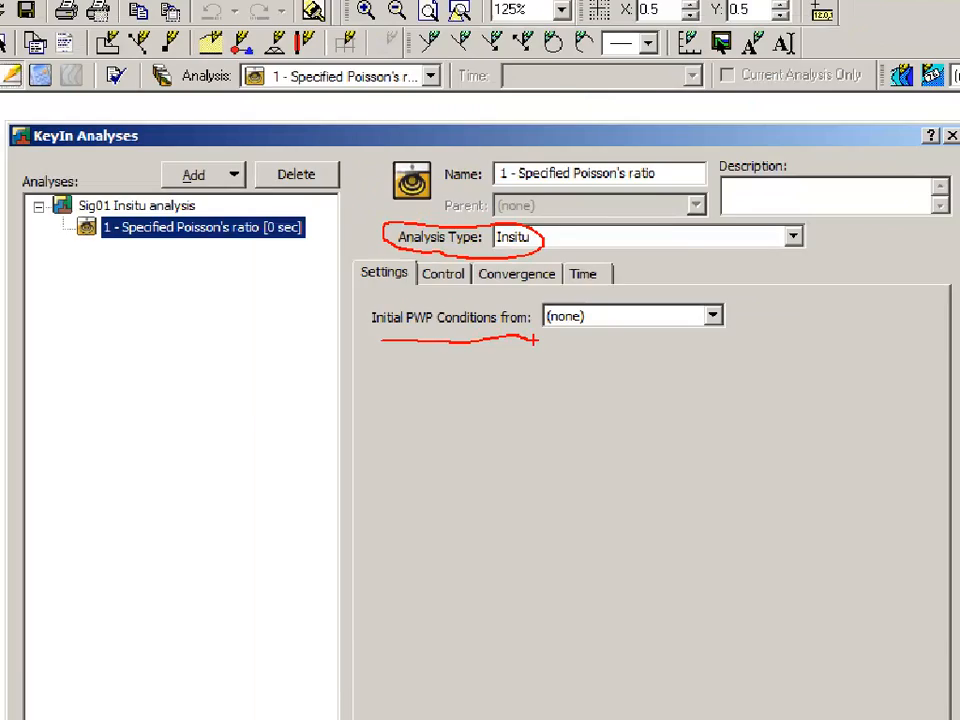
pyautogui.click(603, 289)
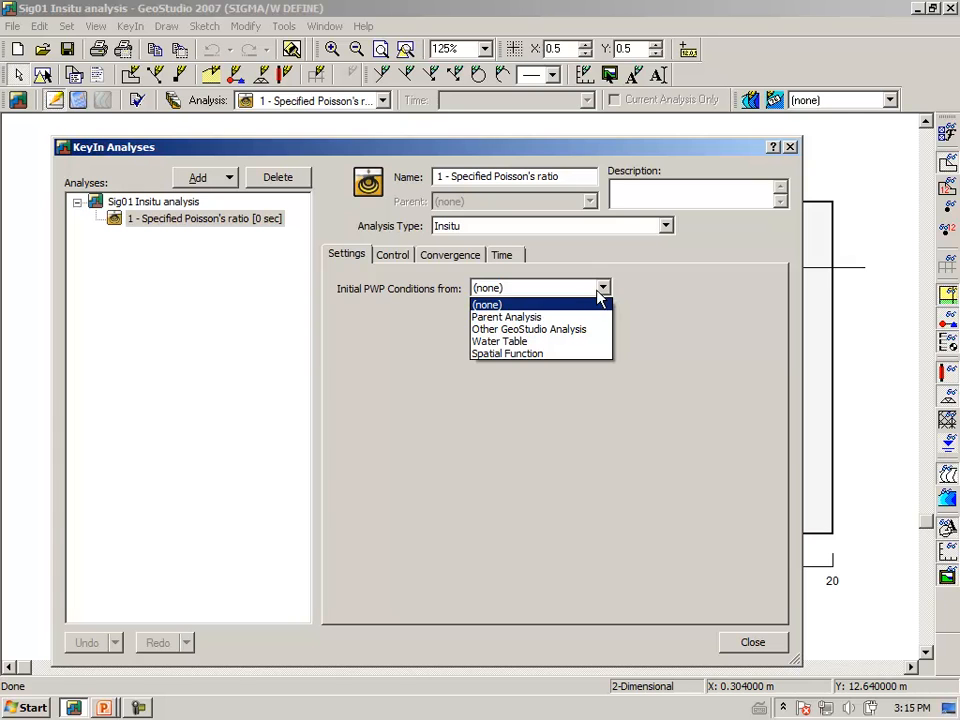
pyautogui.click(531, 347)
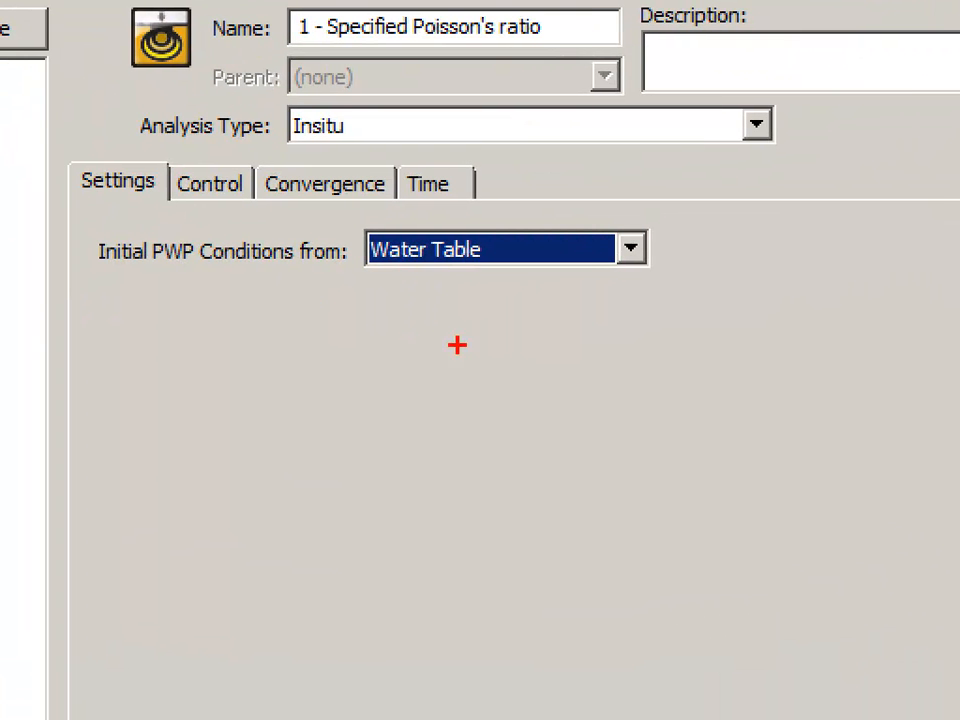
pyautogui.moveTo(142, 297)
pyautogui.mouseDown()
pyautogui.moveTo(392, 317)
pyautogui.moveTo(520, 268)
pyautogui.moveTo(457, 228)
pyautogui.moveTo(300, 224)
pyautogui.moveTo(190, 237)
pyautogui.mouseUp()
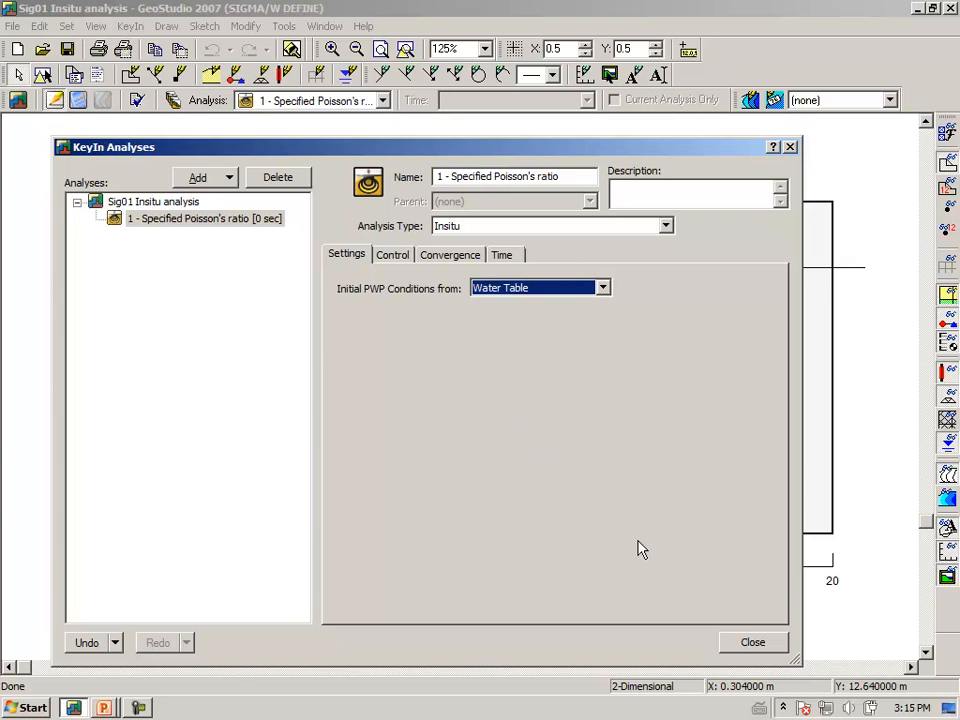
pyautogui.click(752, 648)
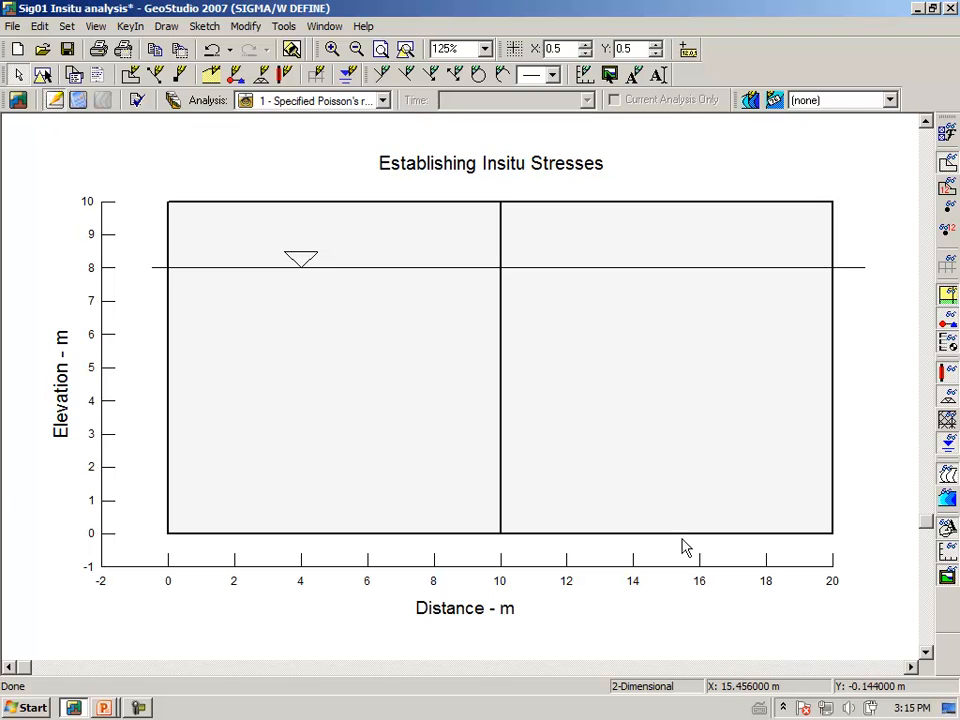
# Add a new material to the materials list and name it "Native soil".
pyautogui.click(134, 28)
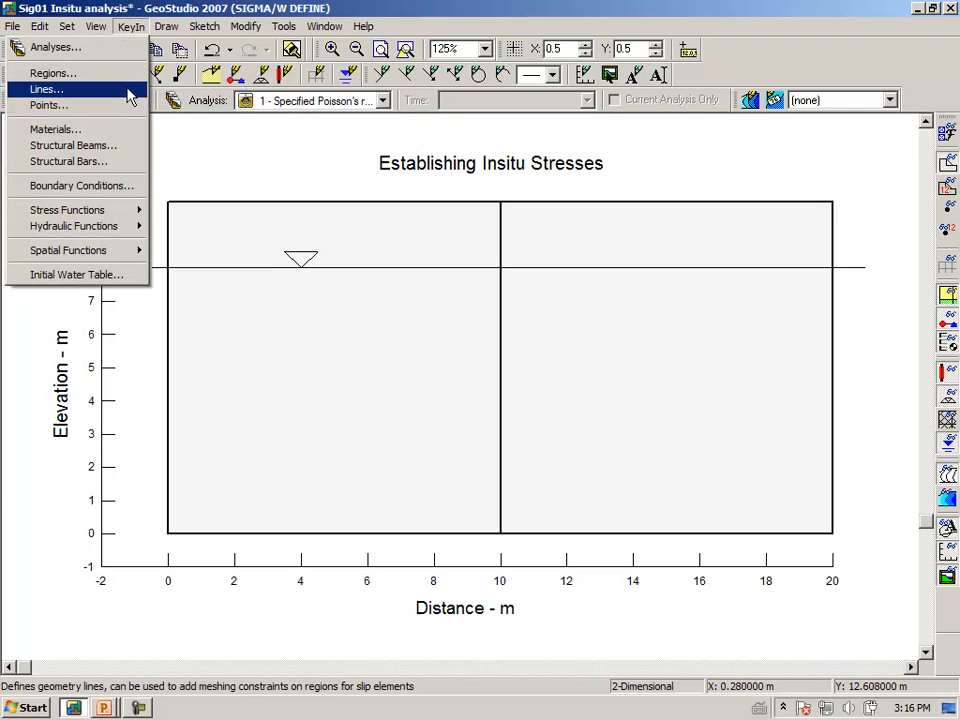
pyautogui.click(124, 130)
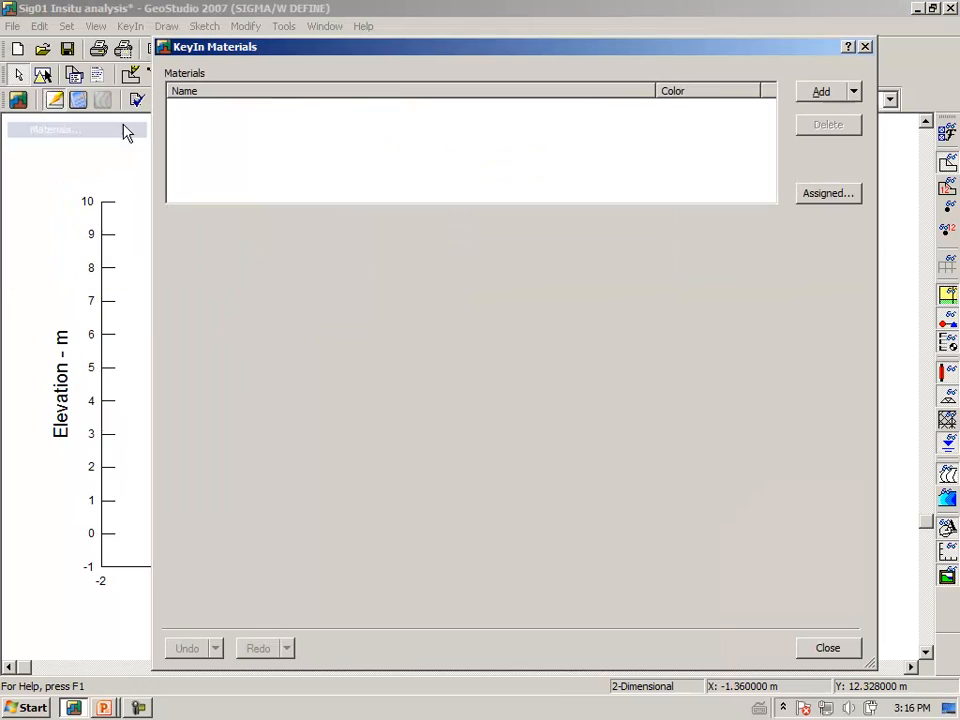
pyautogui.click(813, 93)
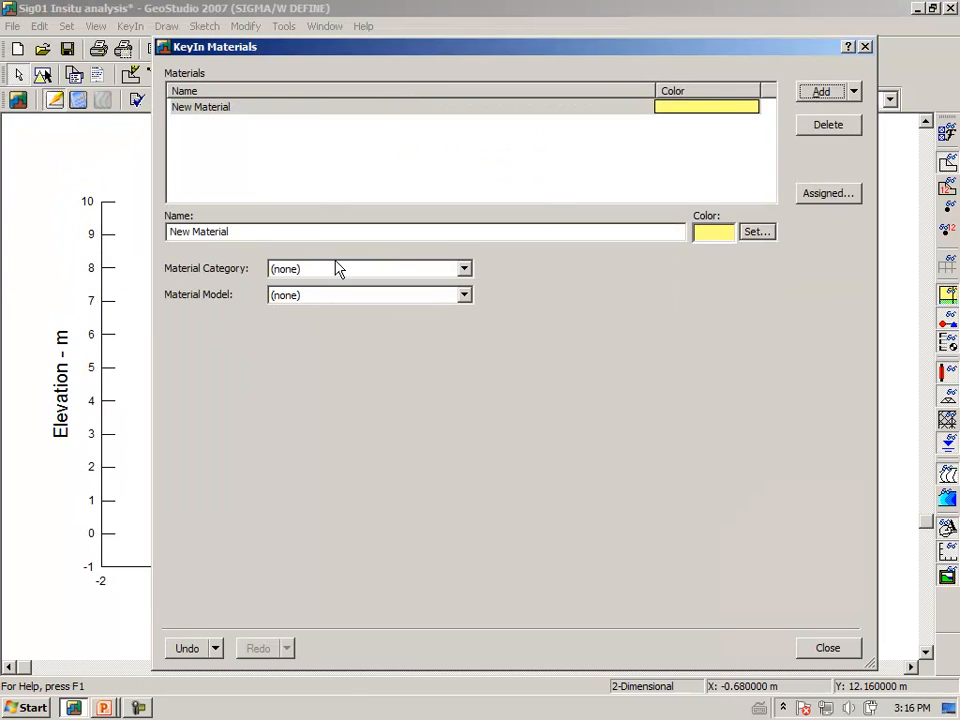
pyautogui.moveTo(248, 236); pyautogui.dragTo(118, 238)
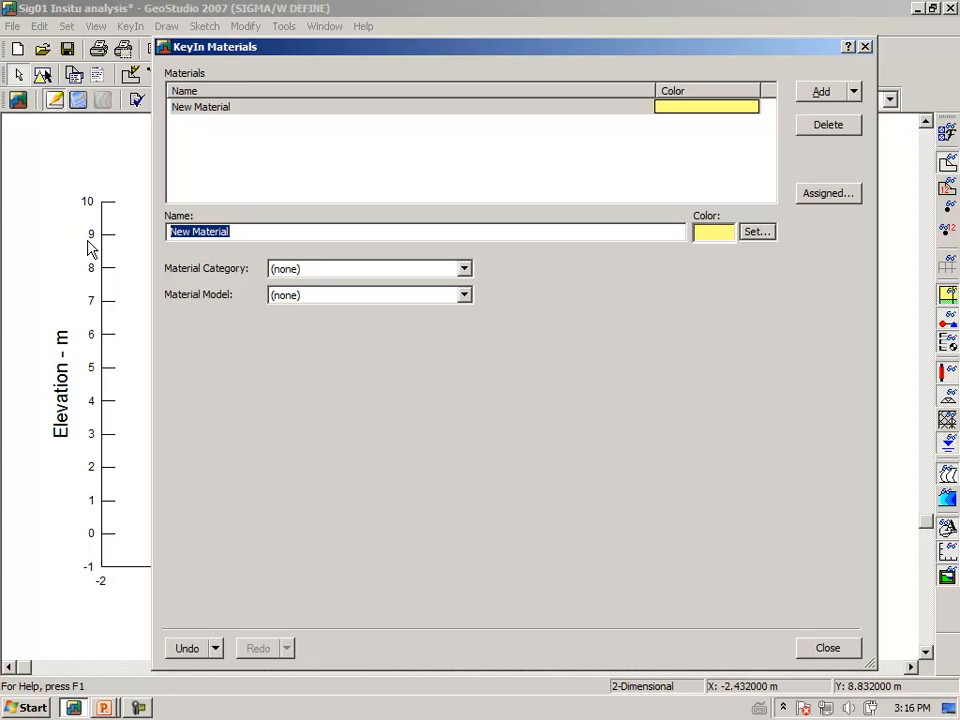
pyautogui.write('Native soil')
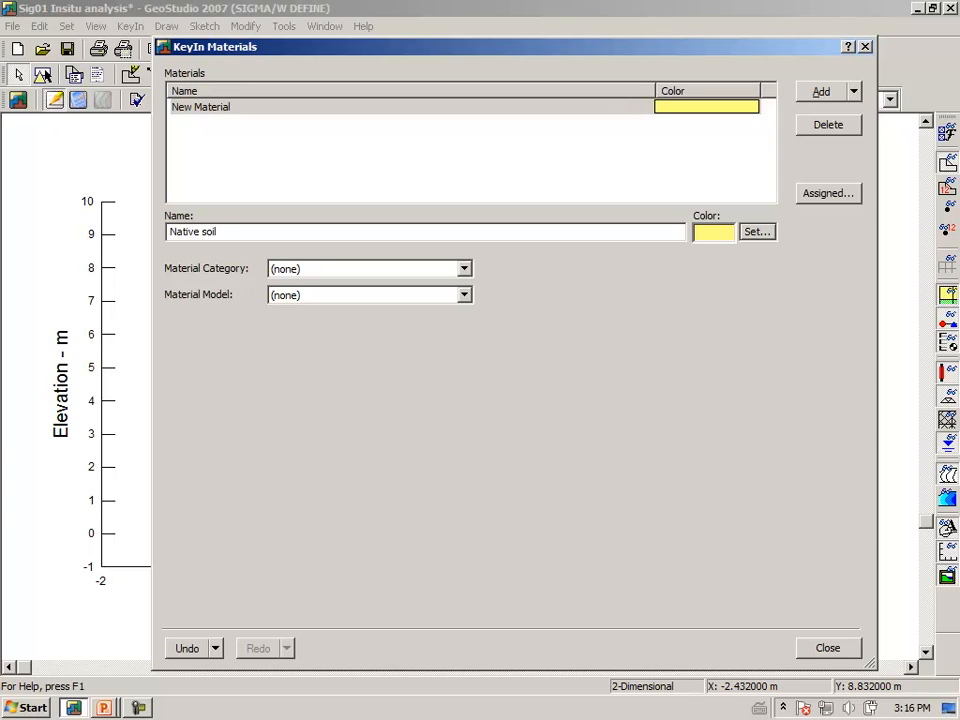
pyautogui.press('Tab')
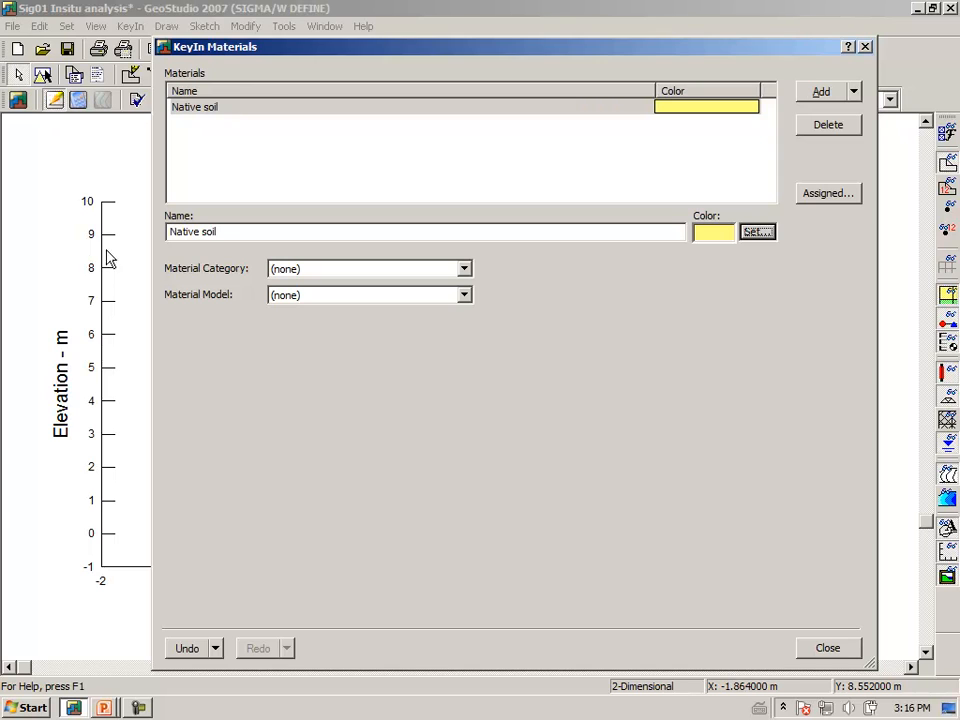
# Give the Native soil material the Effective-Drained Parameters category with the Linear Elastic model.
pyautogui.click(464, 269)
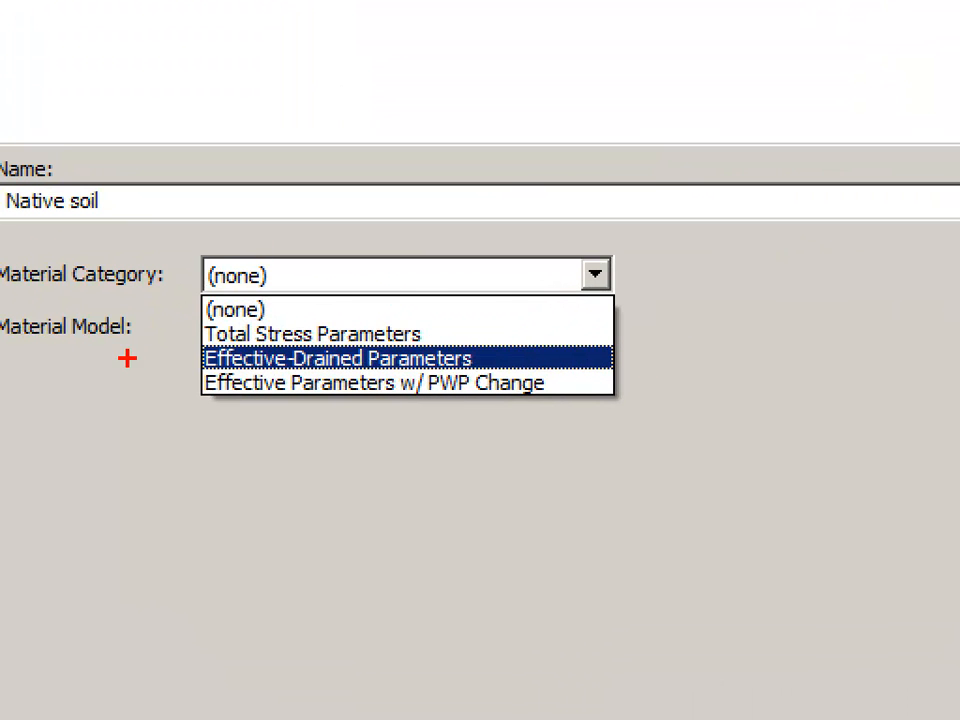
pyautogui.moveTo(97, 360)
pyautogui.mouseDown()
pyautogui.moveTo(300, 379)
pyautogui.moveTo(425, 376)
pyautogui.moveTo(520, 336)
pyautogui.moveTo(365, 343)
pyautogui.moveTo(124, 333)
pyautogui.moveTo(118, 362)
pyautogui.mouseUp()
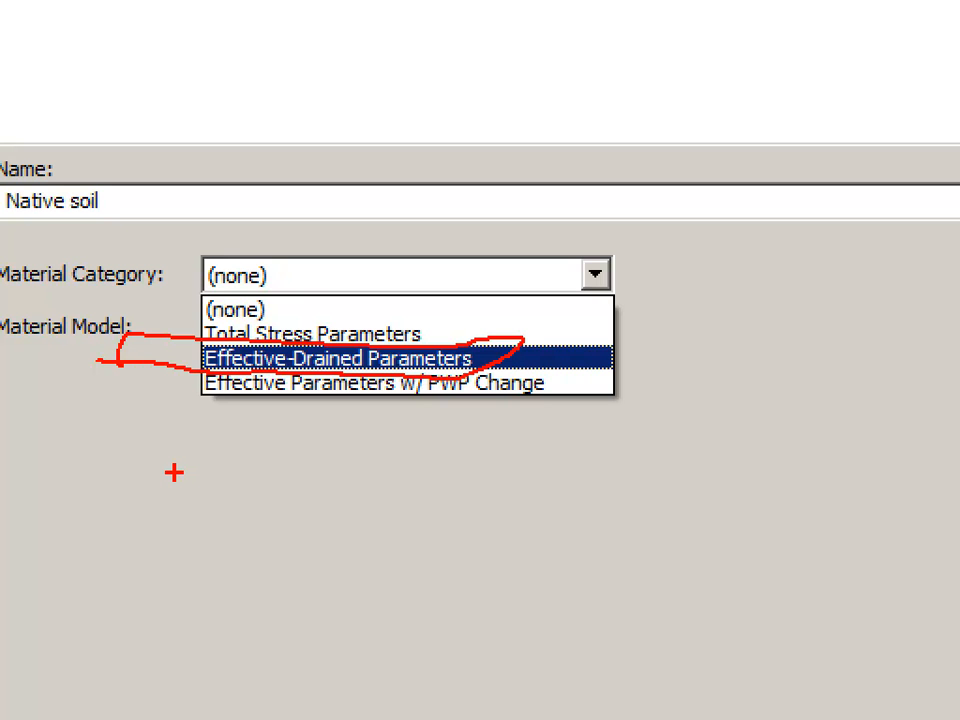
pyautogui.press('Escape')
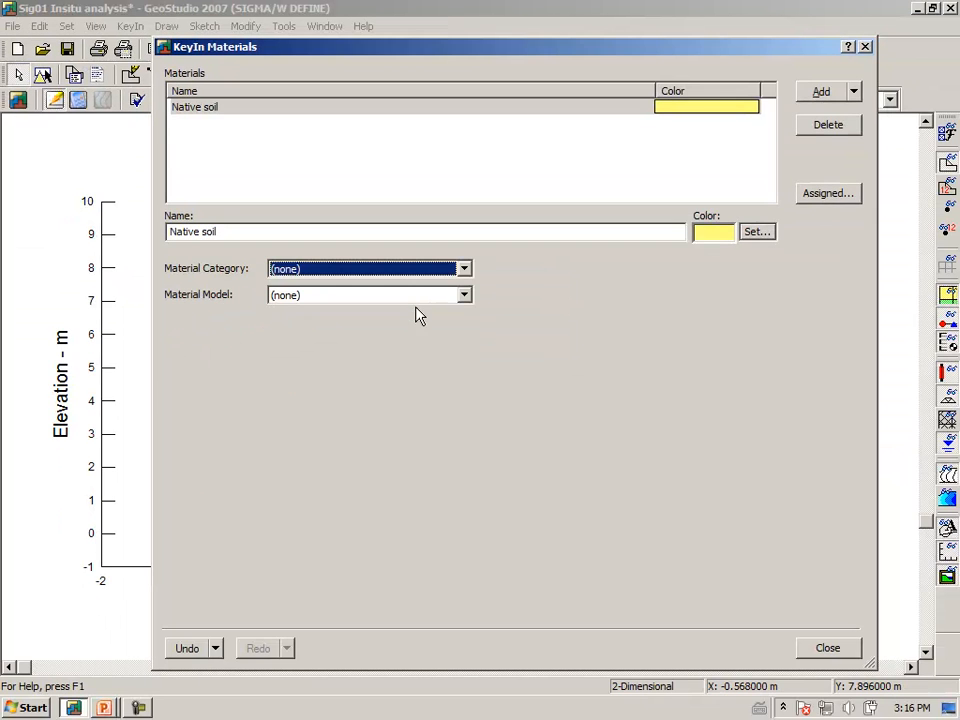
pyautogui.click(464, 270)
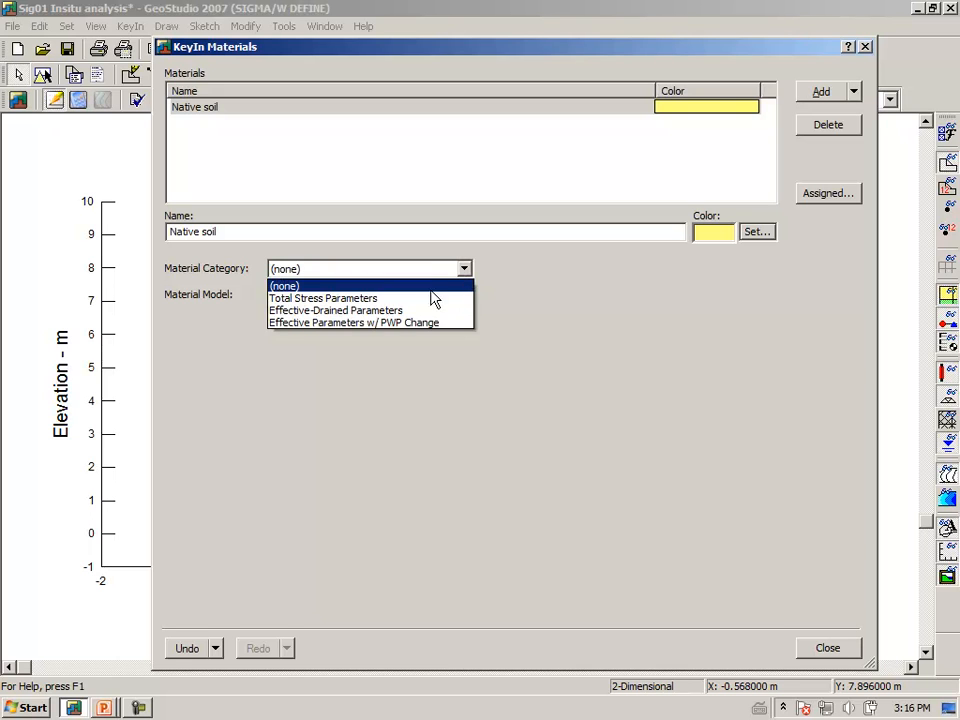
pyautogui.click(404, 311)
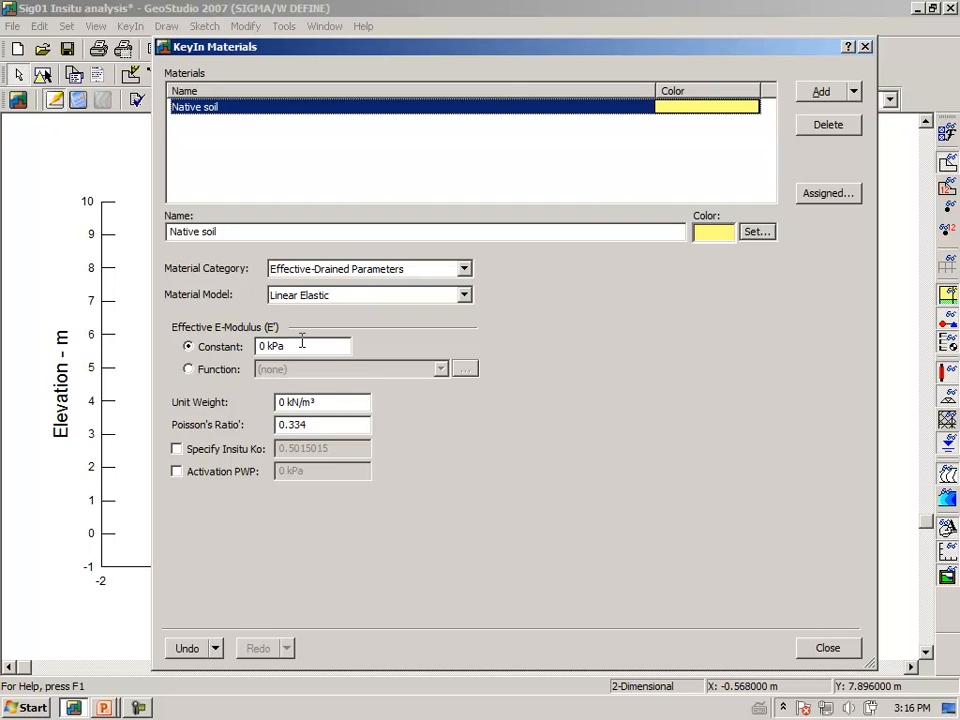
# Set Native soil's constant effective E-modulus to 5000 kPa, unit weight to 20 kN/m³ and Poisson's ratio to 0.3334.
pyautogui.moveTo(304, 346); pyautogui.dragTo(226, 347)
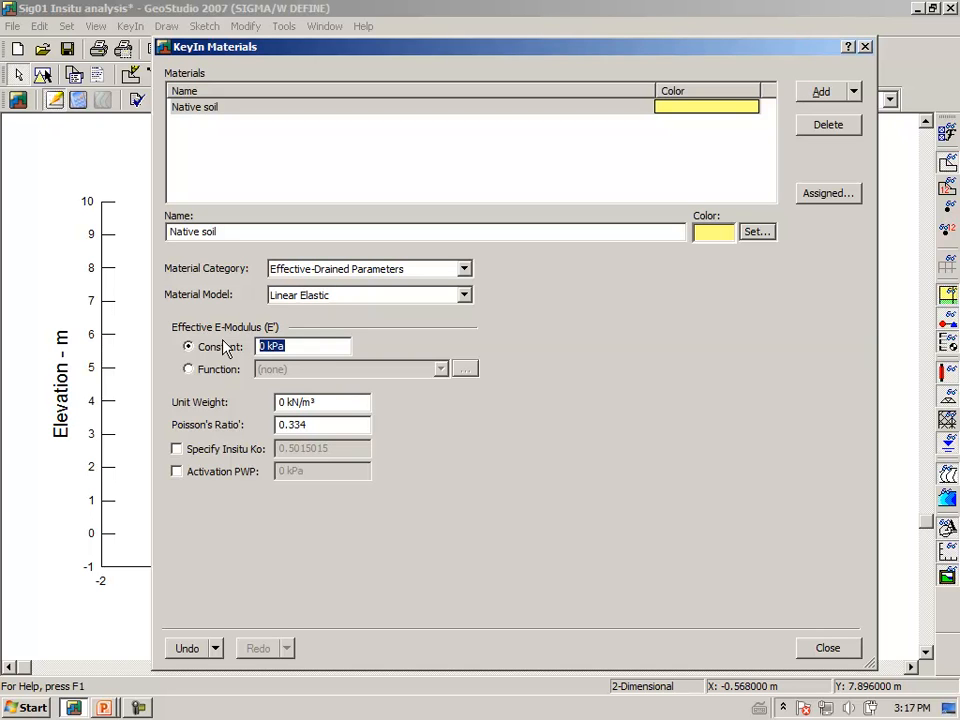
pyautogui.write('5000')
pyautogui.press('Tab')
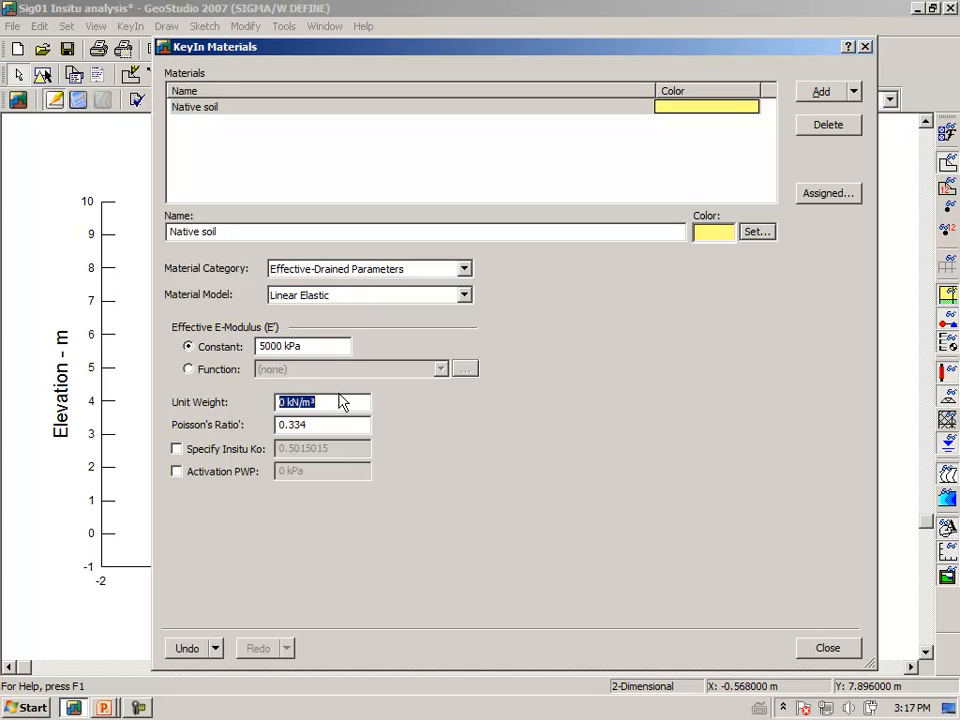
pyautogui.write('20')
pyautogui.press('Tab')
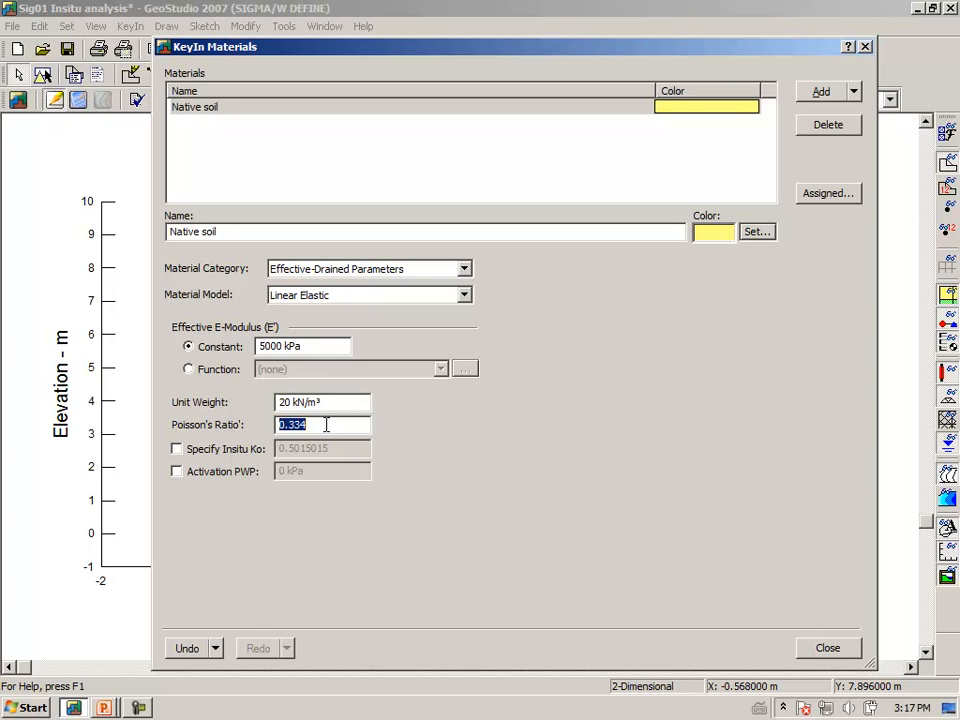
pyautogui.click(303, 427)
pyautogui.write('3')
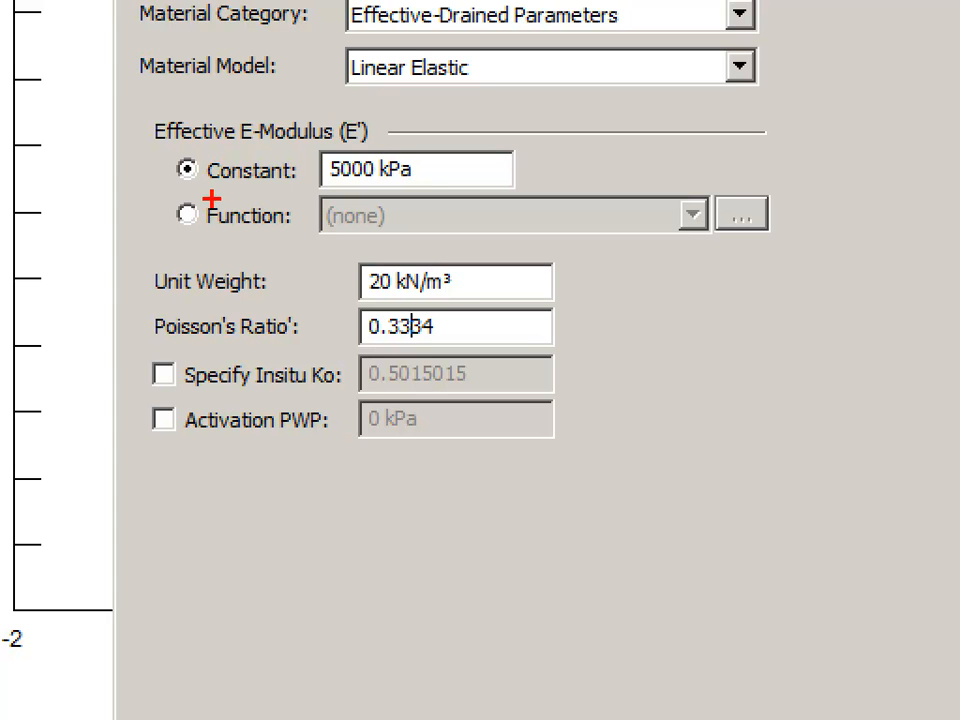
pyautogui.moveTo(236, 187)
pyautogui.mouseDown()
pyautogui.moveTo(415, 183)
pyautogui.moveTo(405, 155)
pyautogui.moveTo(322, 148)
pyautogui.moveTo(316, 176)
pyautogui.mouseUp()
pyautogui.moveTo(262, 297)
pyautogui.mouseDown()
pyautogui.moveTo(487, 290)
pyautogui.moveTo(350, 240)
pyautogui.moveTo(337, 268)
pyautogui.mouseUp()
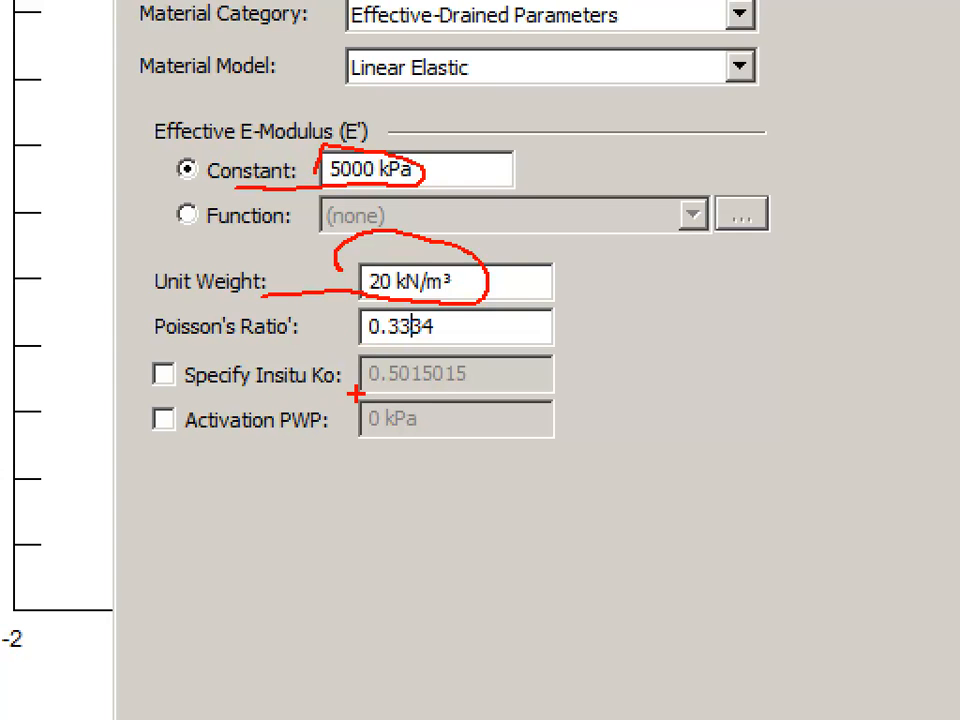
pyautogui.moveTo(358, 393)
pyautogui.mouseDown()
pyautogui.moveTo(485, 378)
pyautogui.moveTo(480, 358)
pyautogui.moveTo(356, 380)
pyautogui.mouseUp()
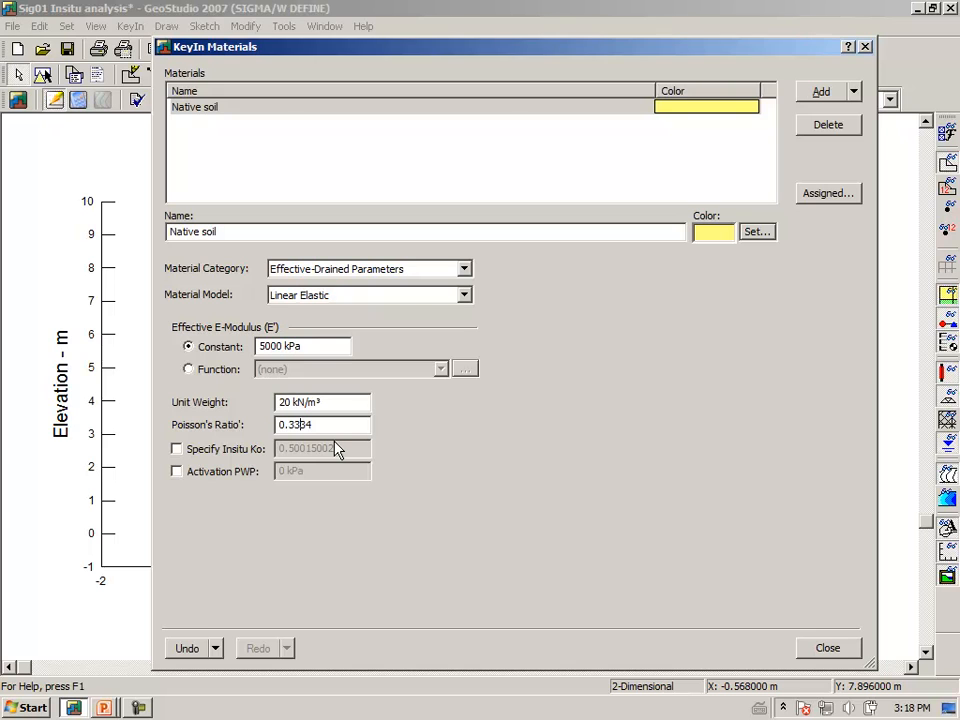
pyautogui.moveTo(482, 407)
pyautogui.mouseDown()
pyautogui.moveTo(457, 450)
pyautogui.moveTo(508, 400)
pyautogui.moveTo(540, 419)
pyautogui.mouseUp()
pyautogui.moveTo(526, 427)
pyautogui.mouseDown()
pyautogui.moveTo(603, 418)
pyautogui.moveTo(547, 458)
pyautogui.mouseUp()
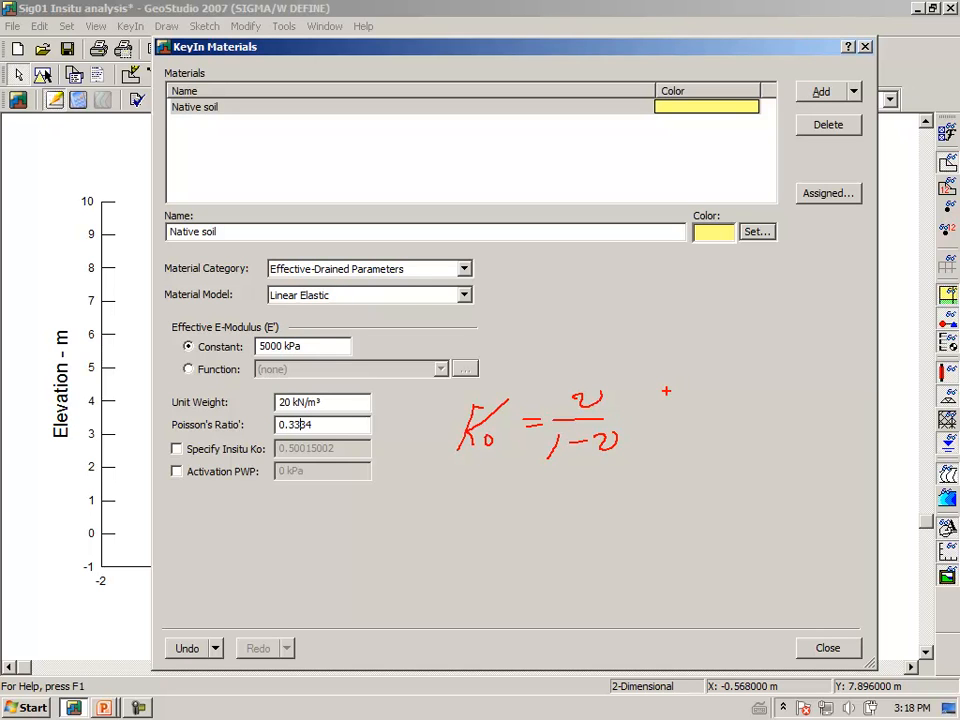
pyautogui.moveTo(688, 361)
pyautogui.mouseDown()
pyautogui.moveTo(695, 396)
pyautogui.moveTo(724, 392)
pyautogui.moveTo(716, 406)
pyautogui.moveTo(749, 421)
pyautogui.mouseUp()
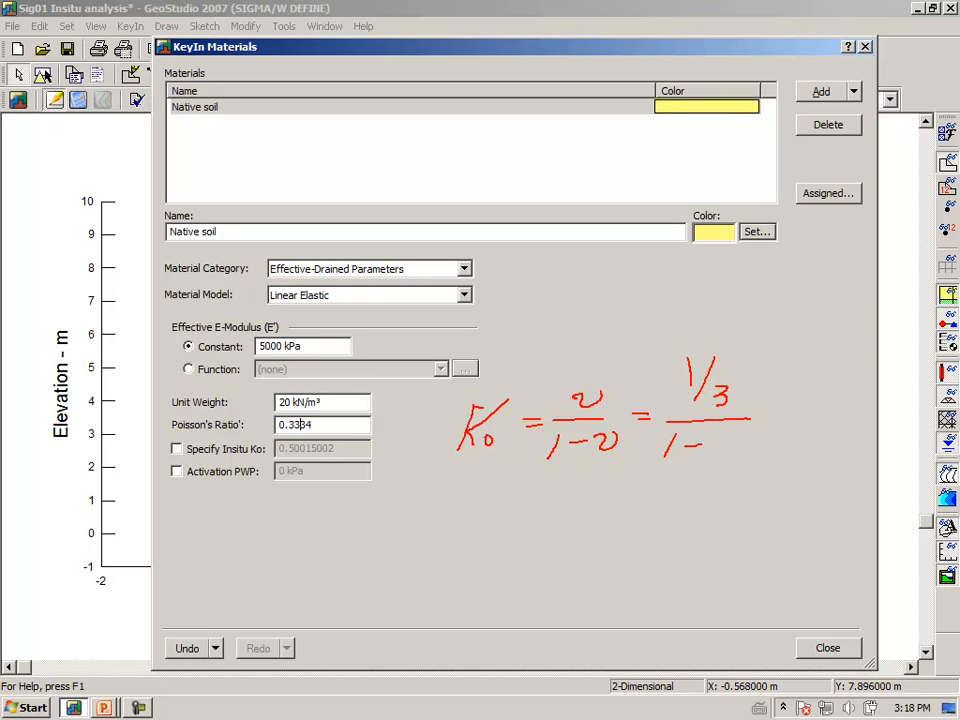
pyautogui.moveTo(736, 440); pyautogui.dragTo(734, 456)
pyautogui.moveTo(746, 433)
pyautogui.mouseDown()
pyautogui.moveTo(739, 459)
pyautogui.moveTo(762, 457)
pyautogui.mouseUp()
pyautogui.moveTo(802, 373)
pyautogui.mouseDown()
pyautogui.moveTo(798, 400)
pyautogui.moveTo(812, 398)
pyautogui.mouseUp()
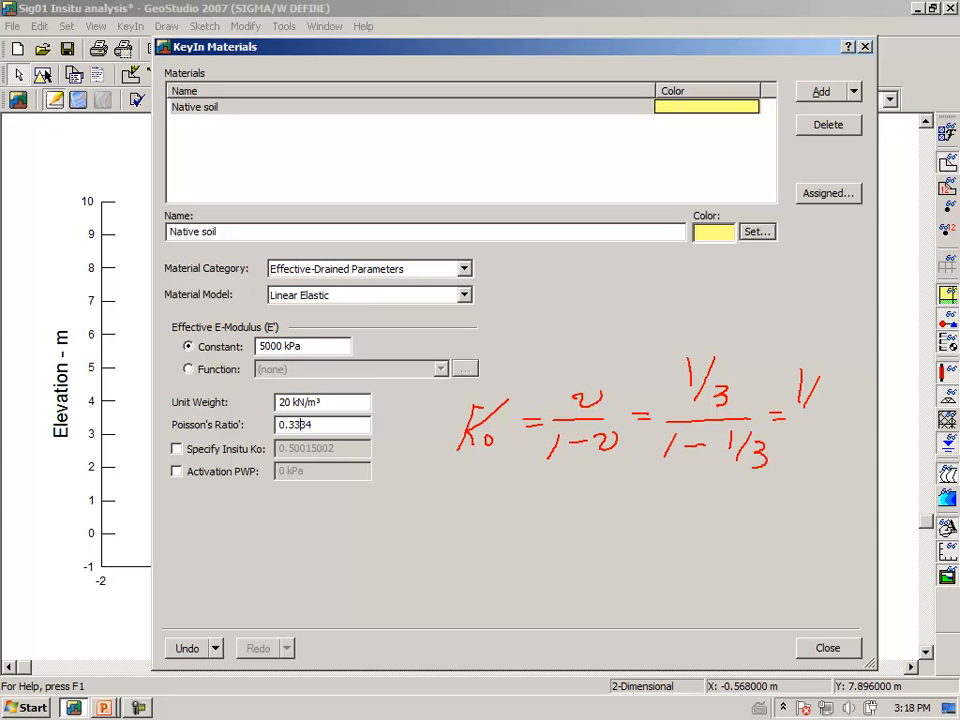
pyautogui.moveTo(782, 436); pyautogui.dragTo(827, 428)
pyautogui.moveTo(807, 434)
pyautogui.mouseDown()
pyautogui.moveTo(794, 510)
pyautogui.moveTo(825, 530)
pyautogui.moveTo(822, 555)
pyautogui.moveTo(795, 580)
pyautogui.moveTo(834, 586)
pyautogui.mouseUp()
pyautogui.click(823, 578)
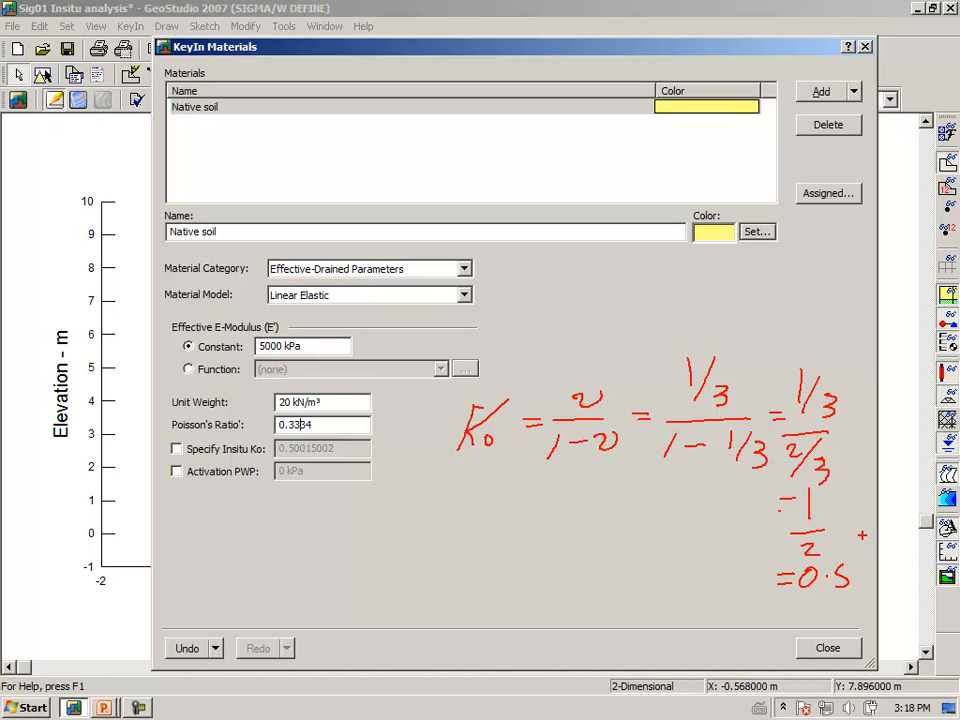
pyautogui.press('Escape')
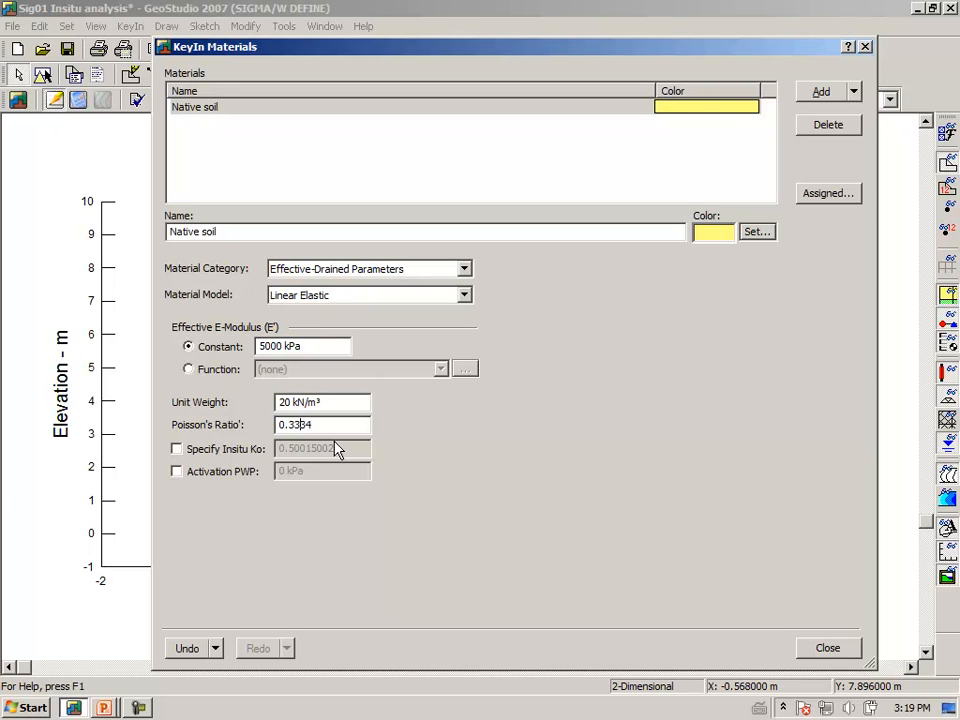
# Finish the material definition and assign Native soil to both regions of the model.
pyautogui.click(828, 648)
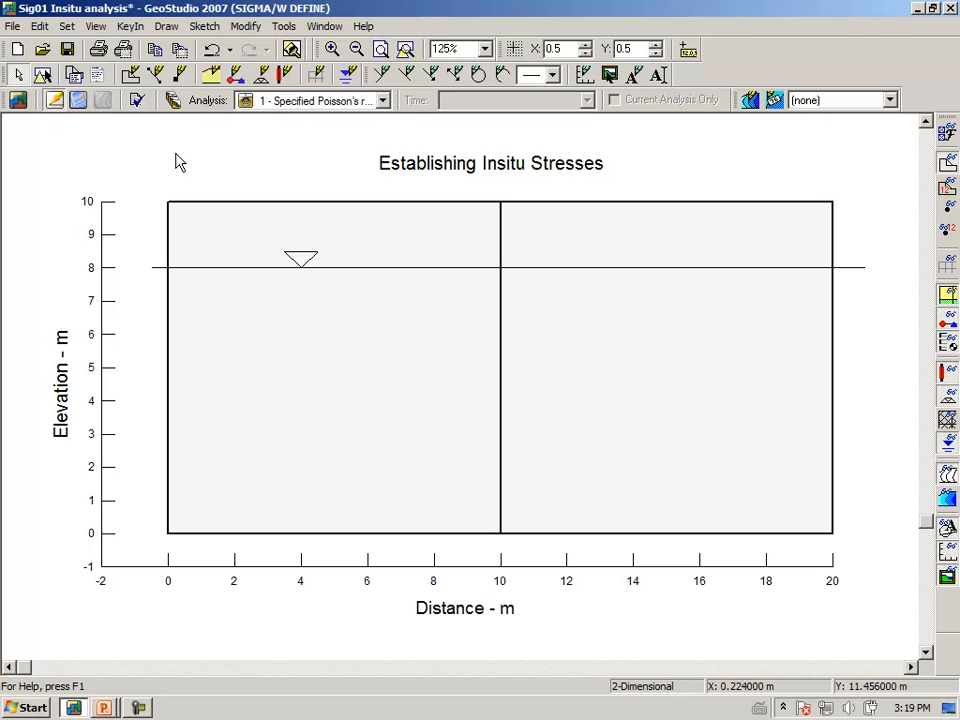
pyautogui.click(166, 26)
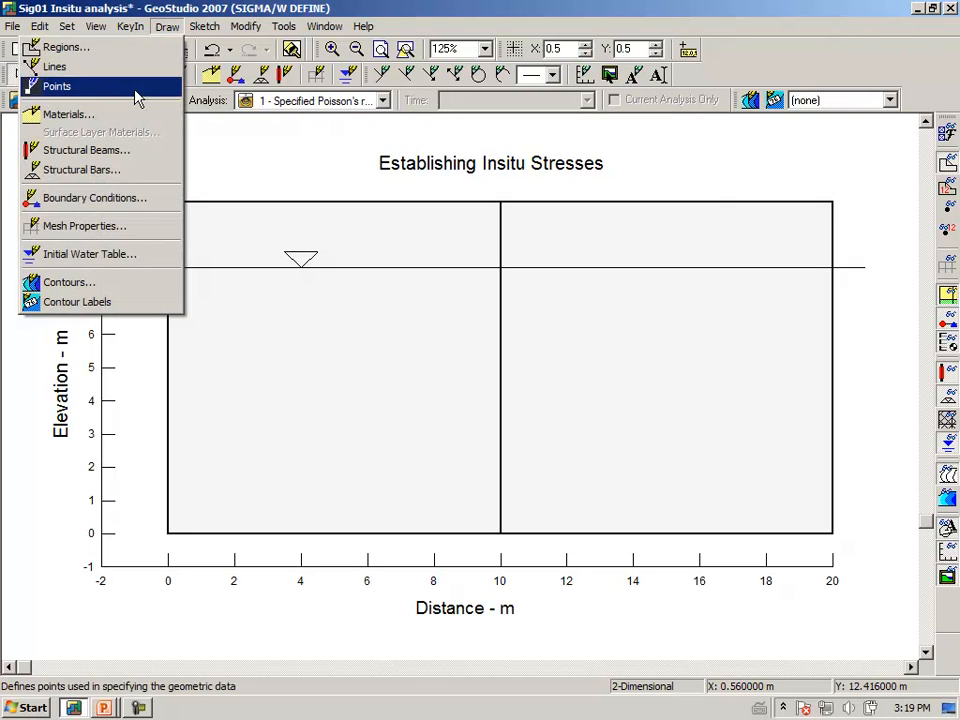
pyautogui.click(110, 114)
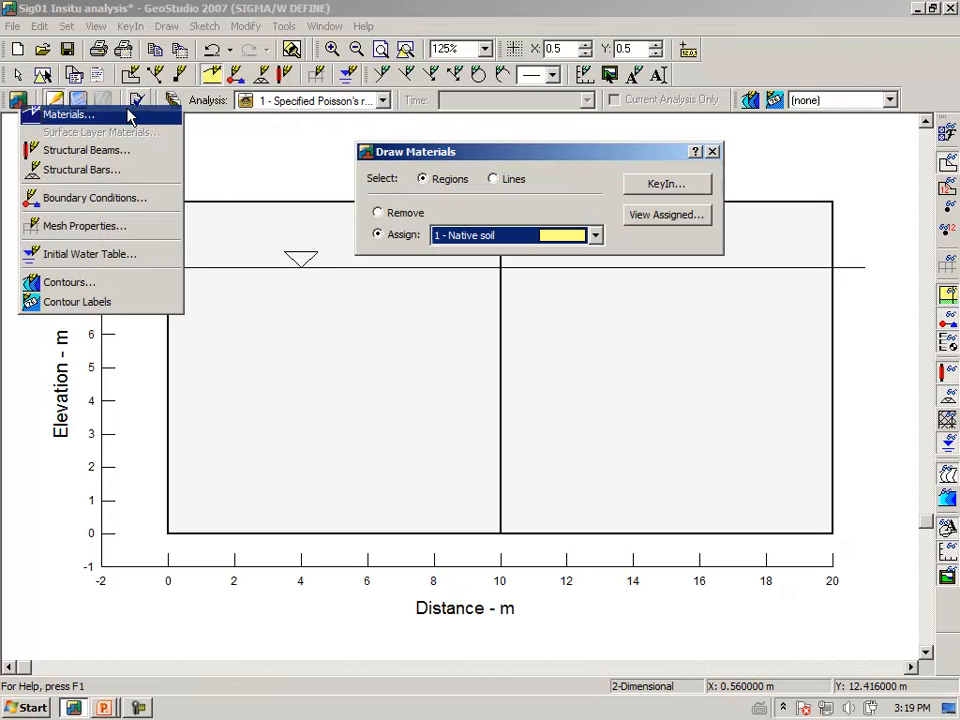
pyautogui.click(310, 357)
pyautogui.click(633, 397)
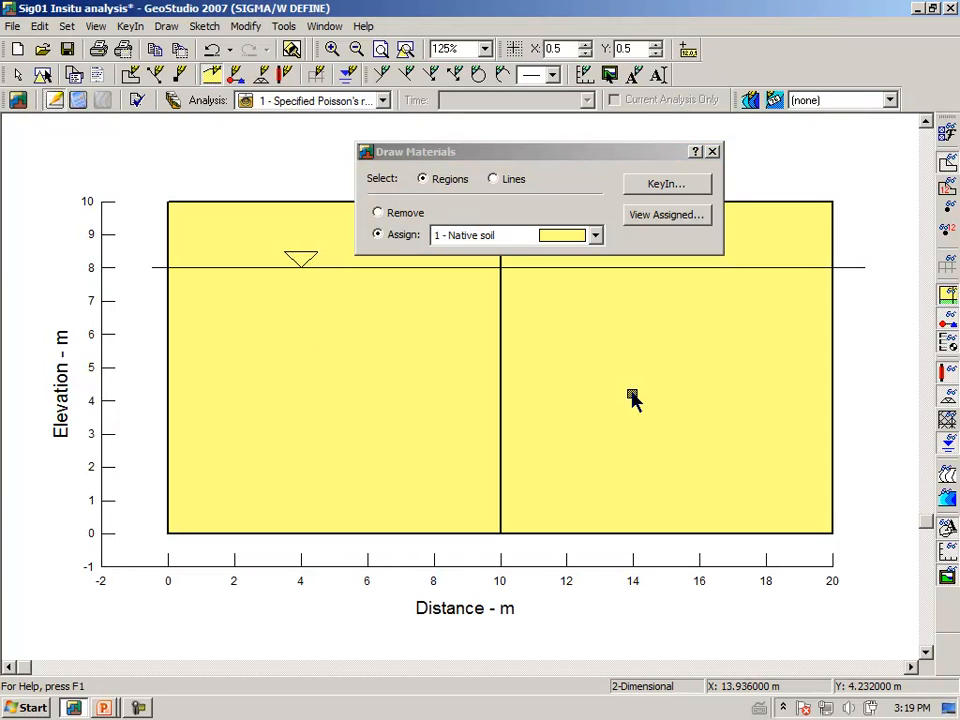
pyautogui.click(713, 152)
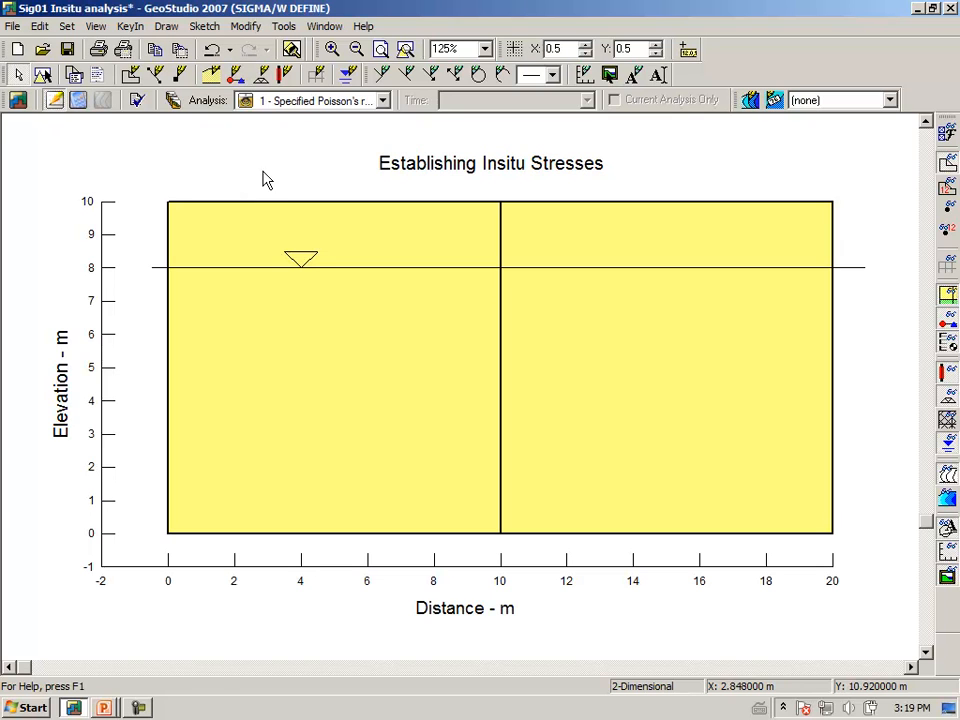
# Turn on the snap grid and draw the initial water table at elevation 8 m from X -1 to 21, with maximum negative pressure head 5.
pyautogui.click(513, 50)
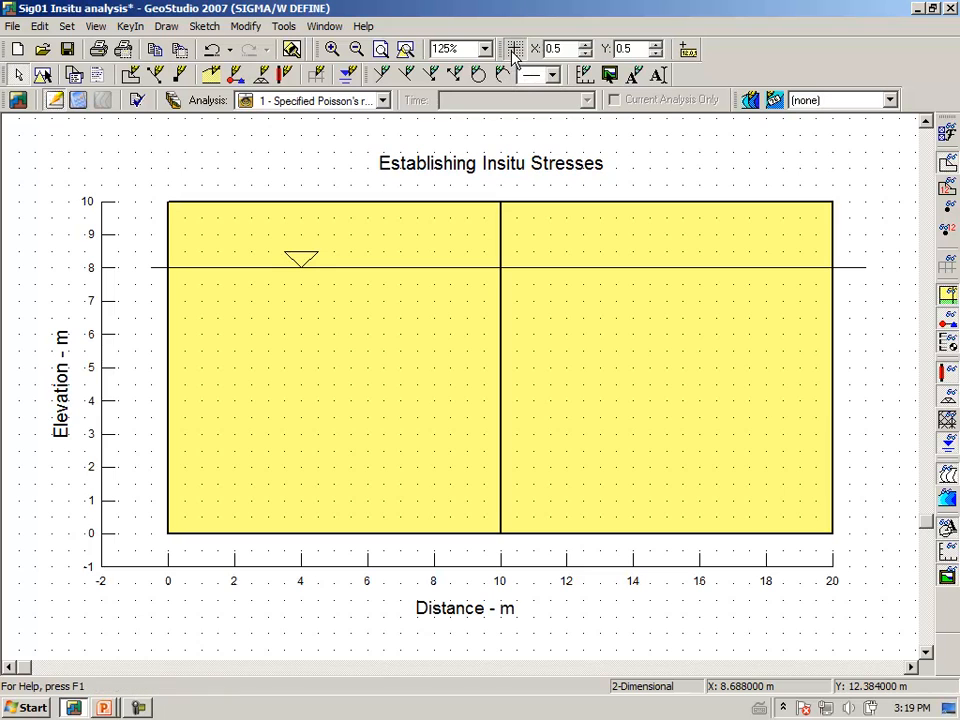
pyautogui.click(167, 27)
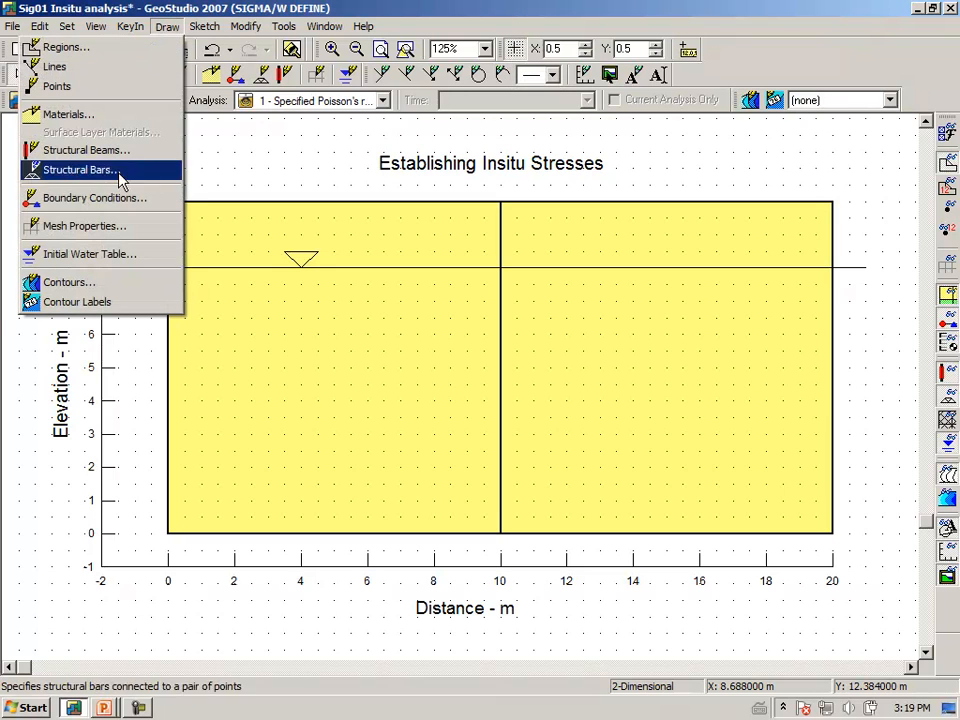
pyautogui.click(118, 254)
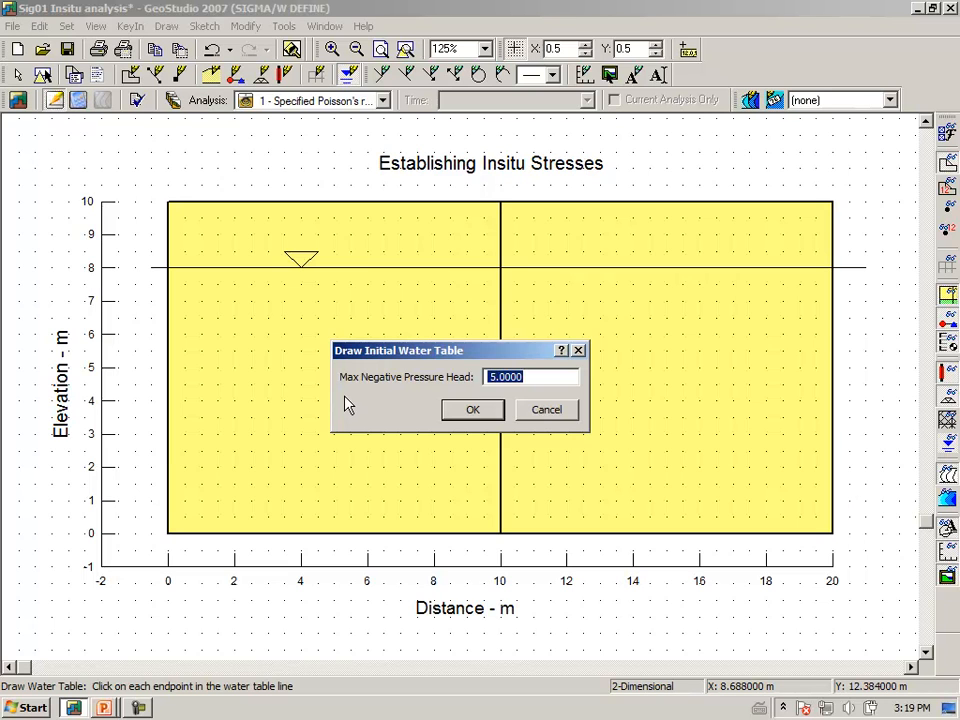
pyautogui.click(472, 412)
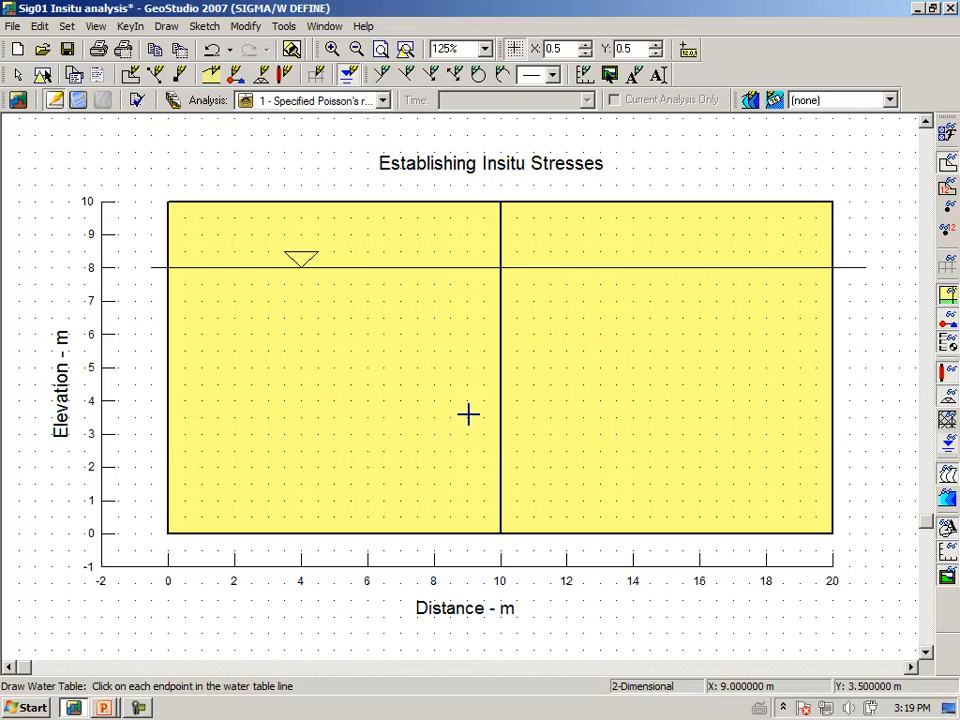
pyautogui.click(135, 268)
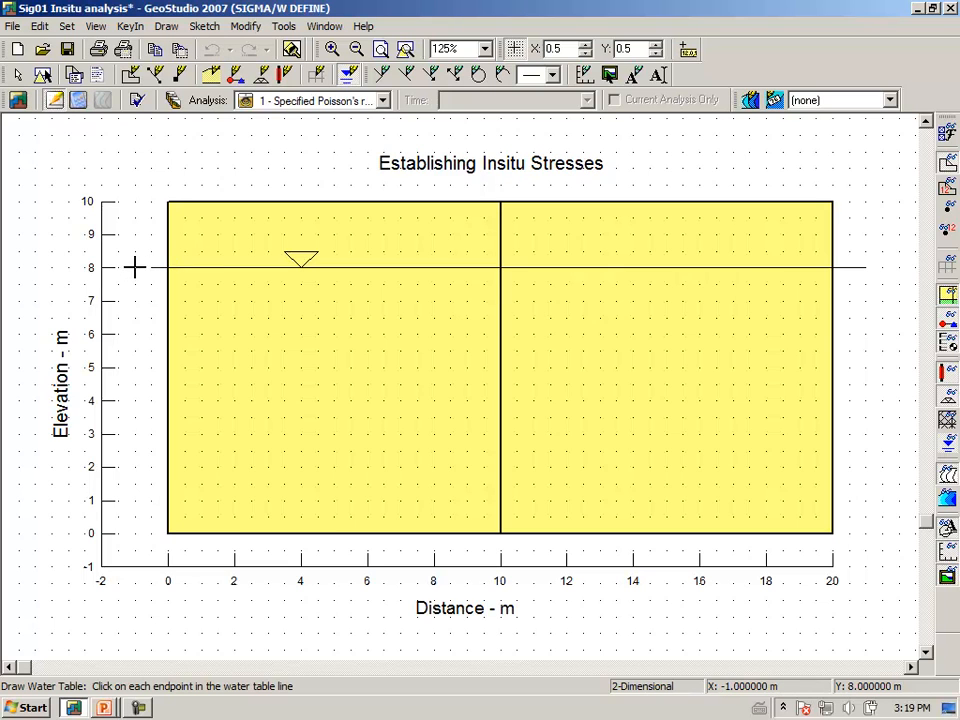
pyautogui.click(864, 268)
pyautogui.rightClick(864, 268)
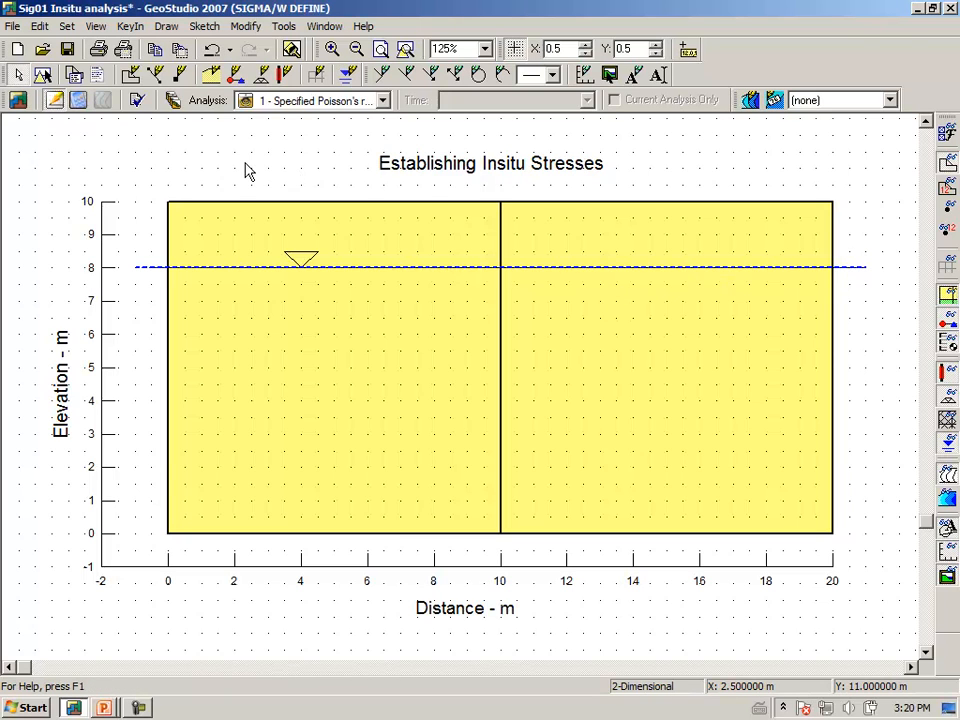
# Assign the Fixed X boundary condition to the vertical outer edges of the model at distances 0 m and 20 m.
pyautogui.click(168, 27)
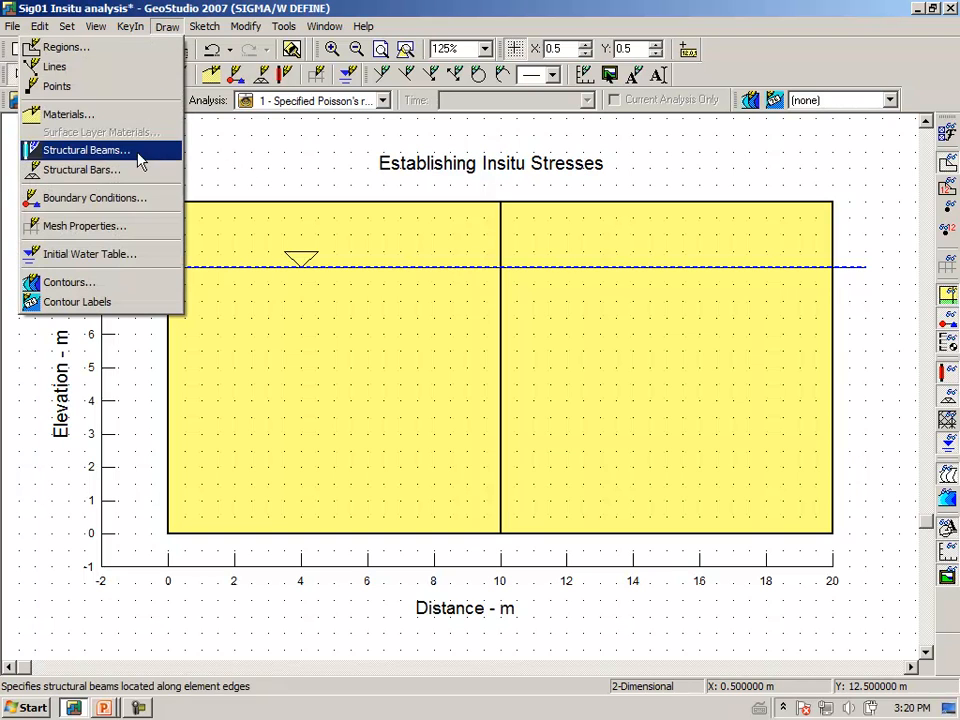
pyautogui.click(142, 199)
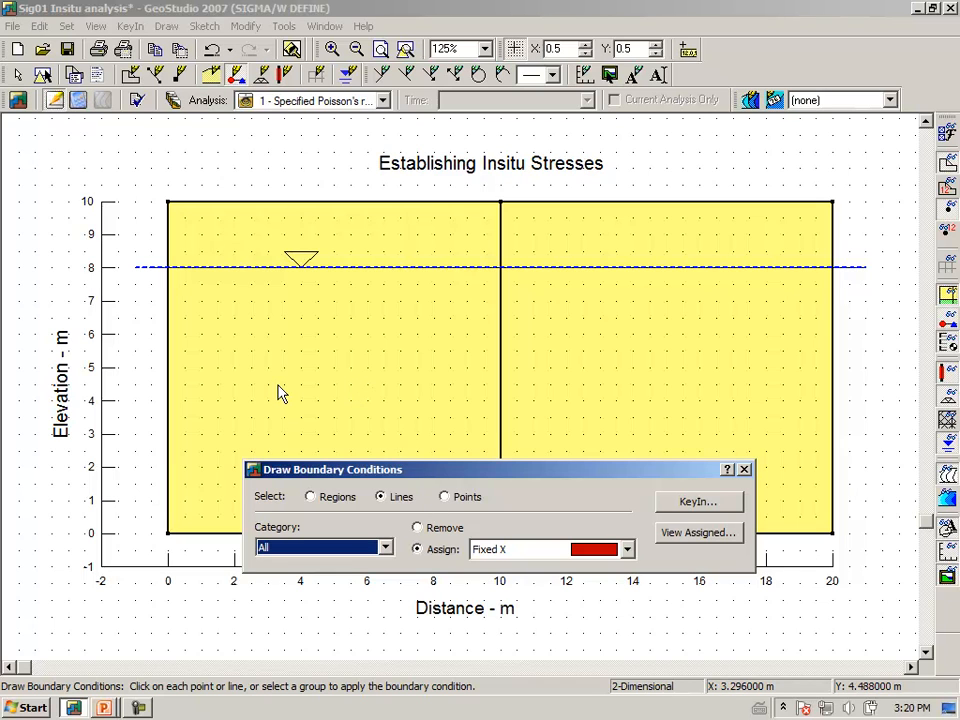
pyautogui.click(168, 386)
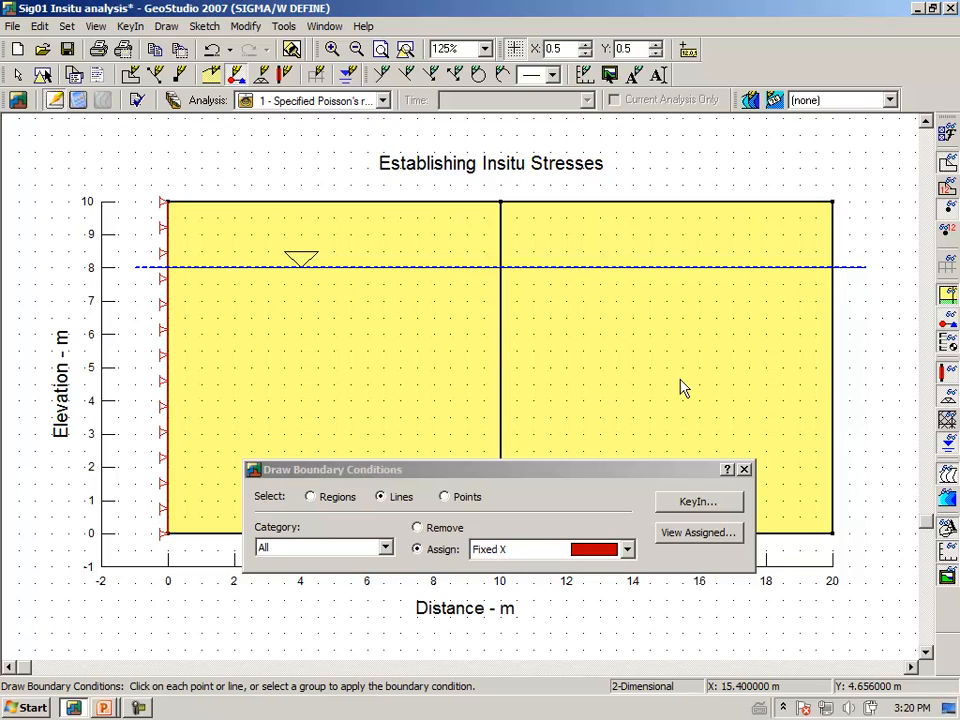
pyautogui.click(832, 393)
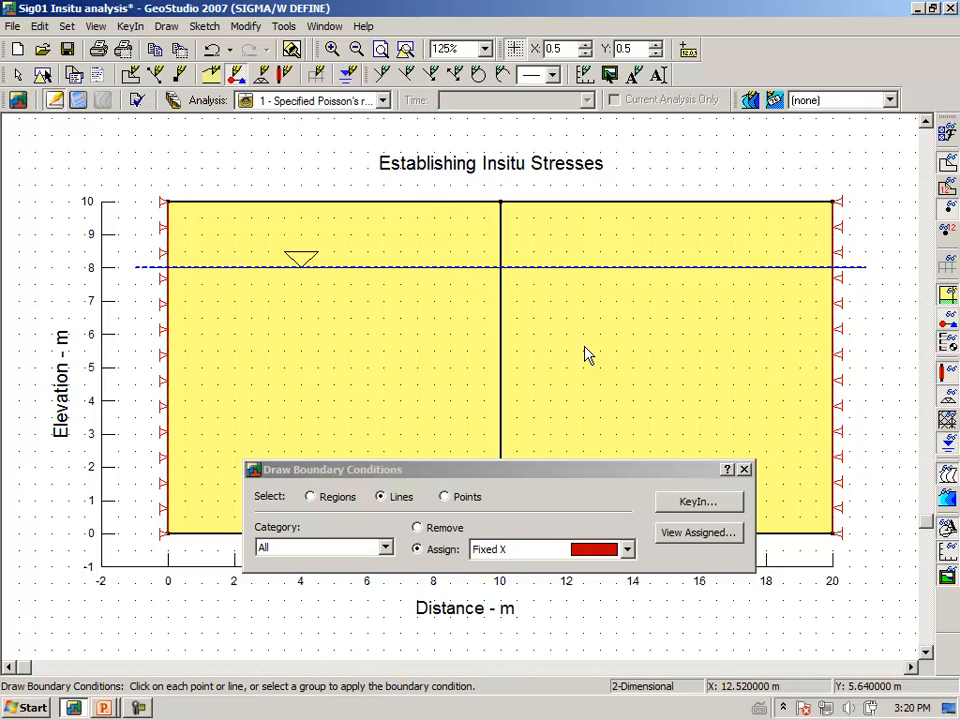
# Assign the Fixed X/Y boundary condition to both base lines of the model at elevation 0 m and finish the boundary definition.
pyautogui.moveTo(546, 473); pyautogui.dragTo(549, 343)
pyautogui.click(632, 420)
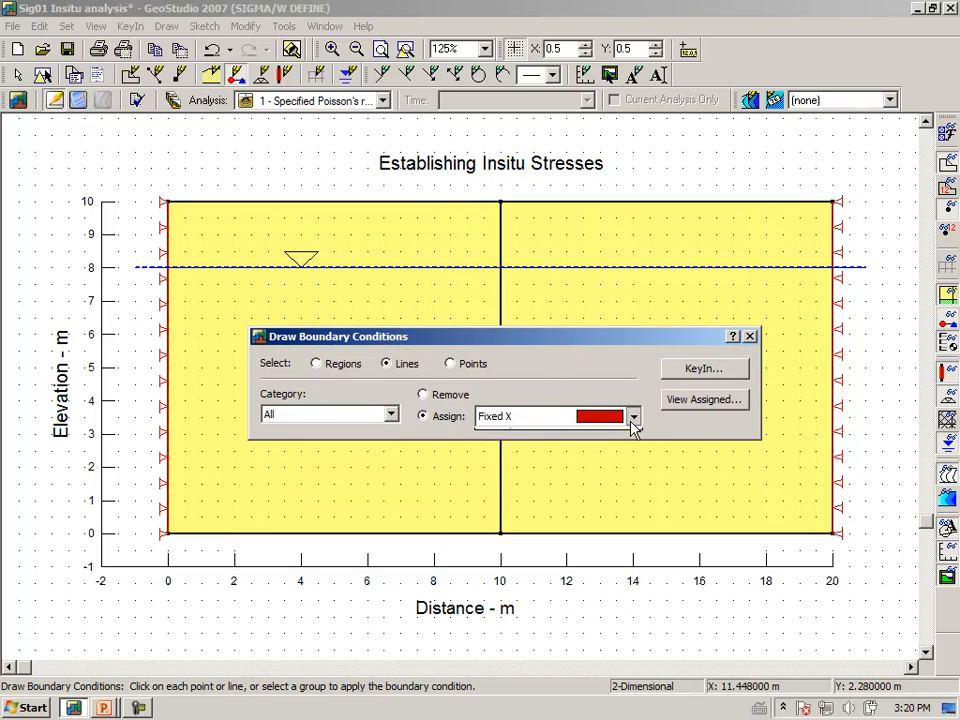
pyautogui.click(615, 458)
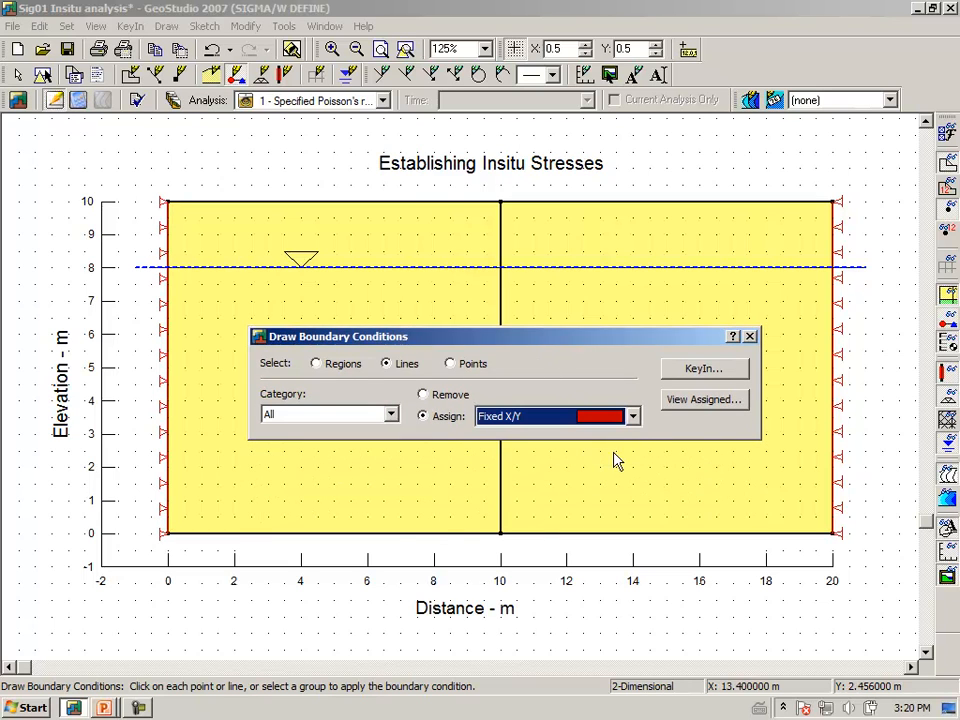
pyautogui.click(377, 536)
pyautogui.click(586, 538)
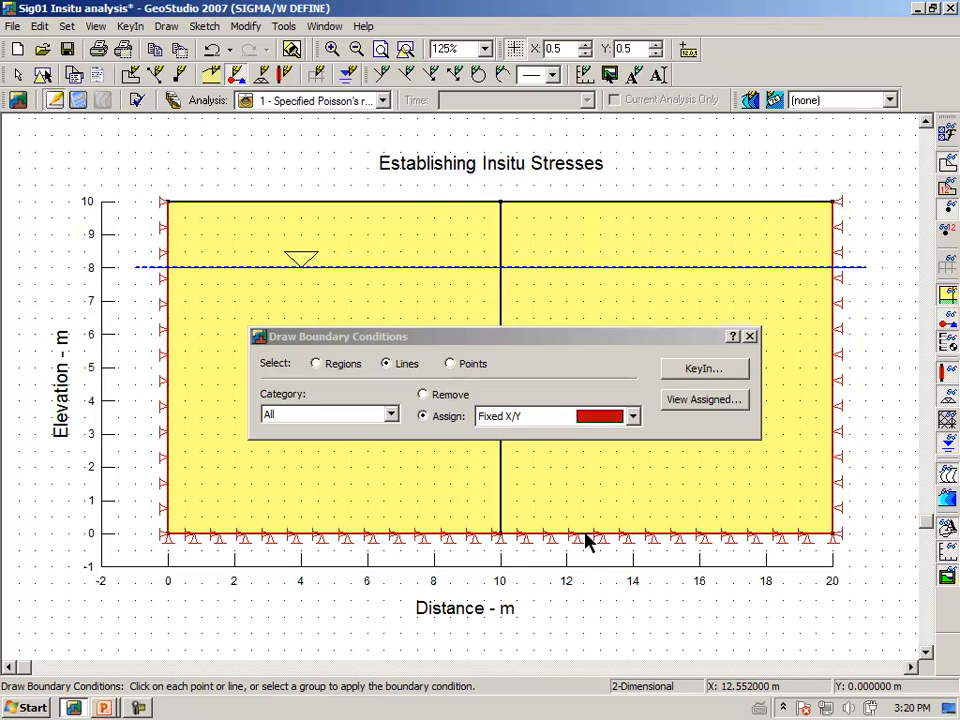
pyautogui.click(750, 337)
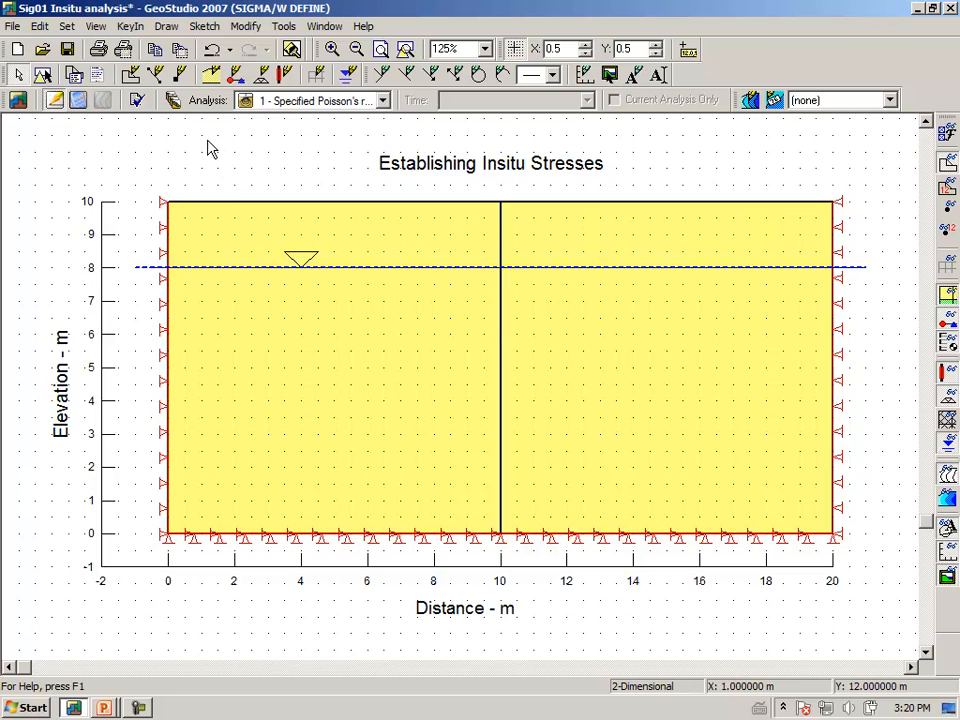
# Verify and optimize the problem data, and turn off the snap grid.
pyautogui.click(138, 101)
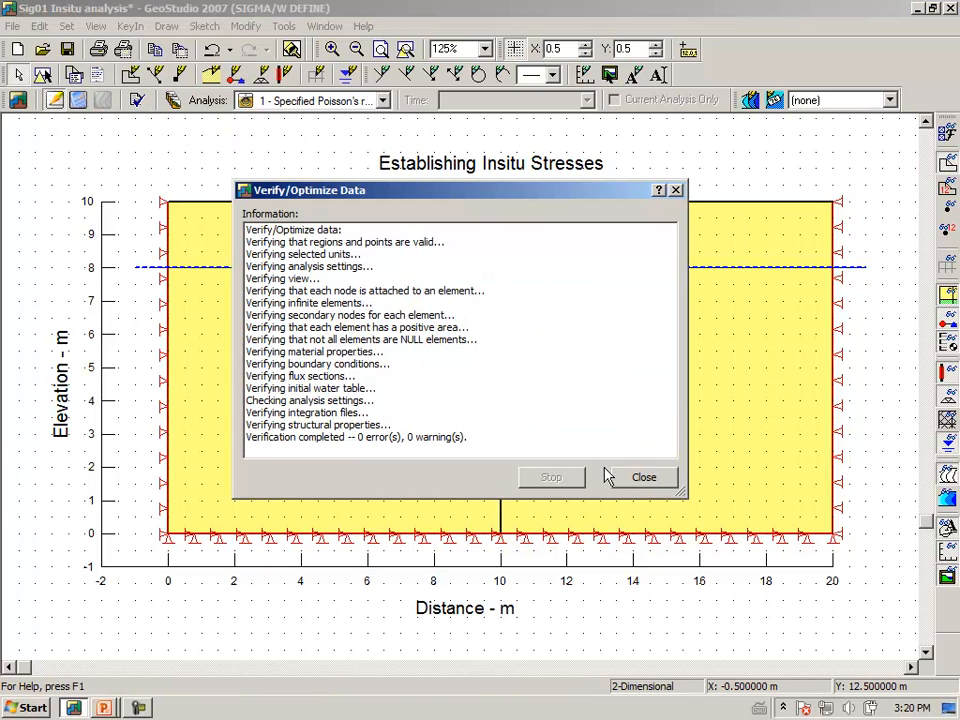
pyautogui.click(632, 481)
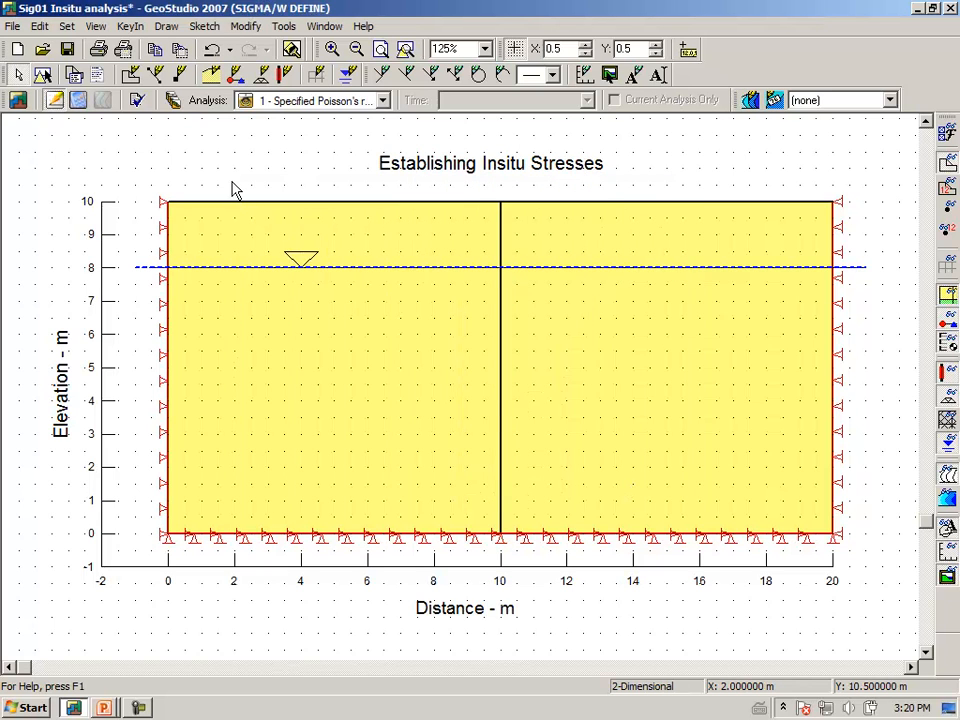
pyautogui.click(515, 52)
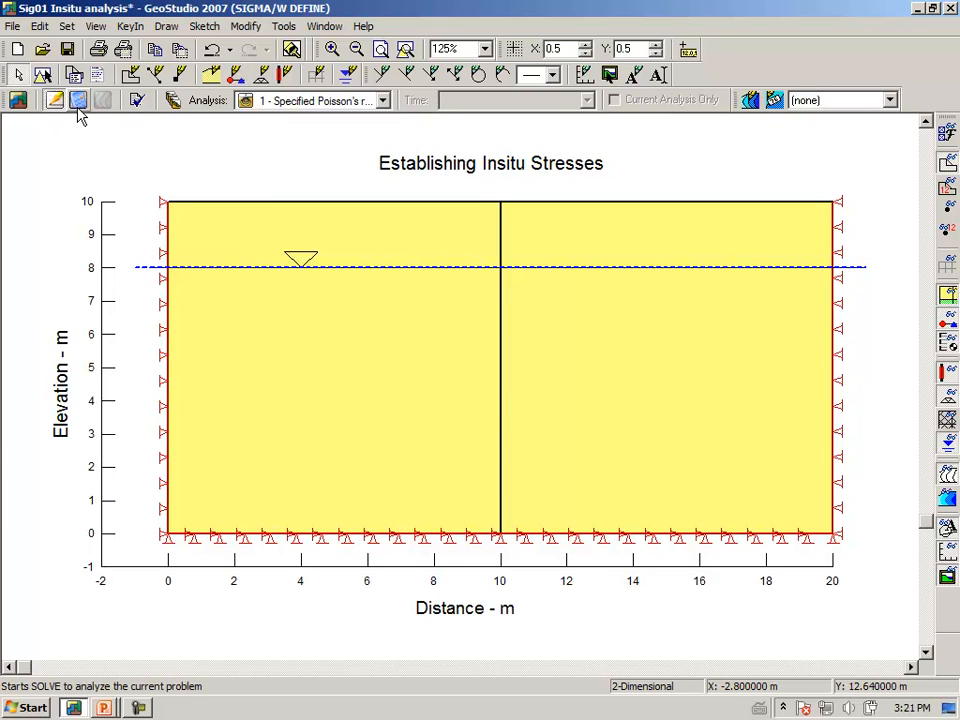
# Save the changes to the project and solve the Specified Poisson's ratio analysis.
pyautogui.click(78, 100)
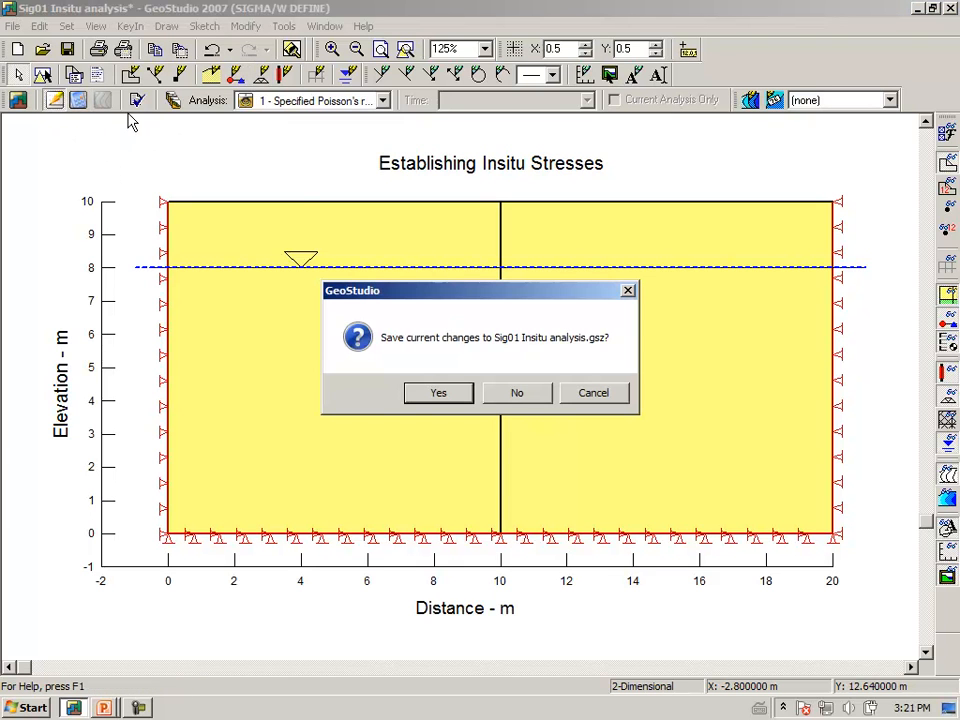
pyautogui.click(433, 397)
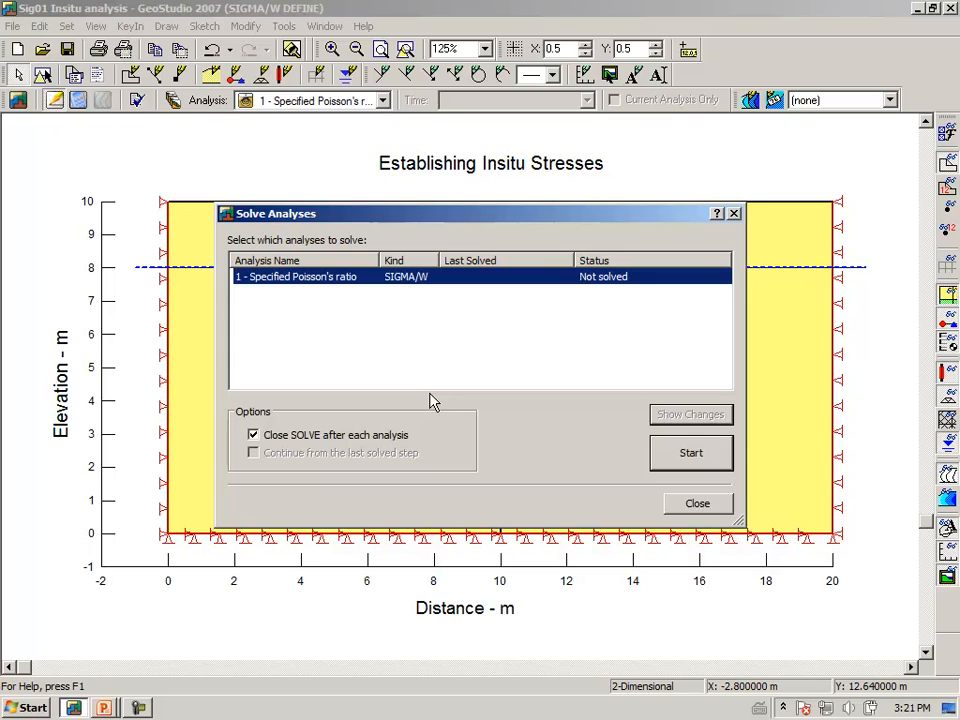
pyautogui.click(671, 462)
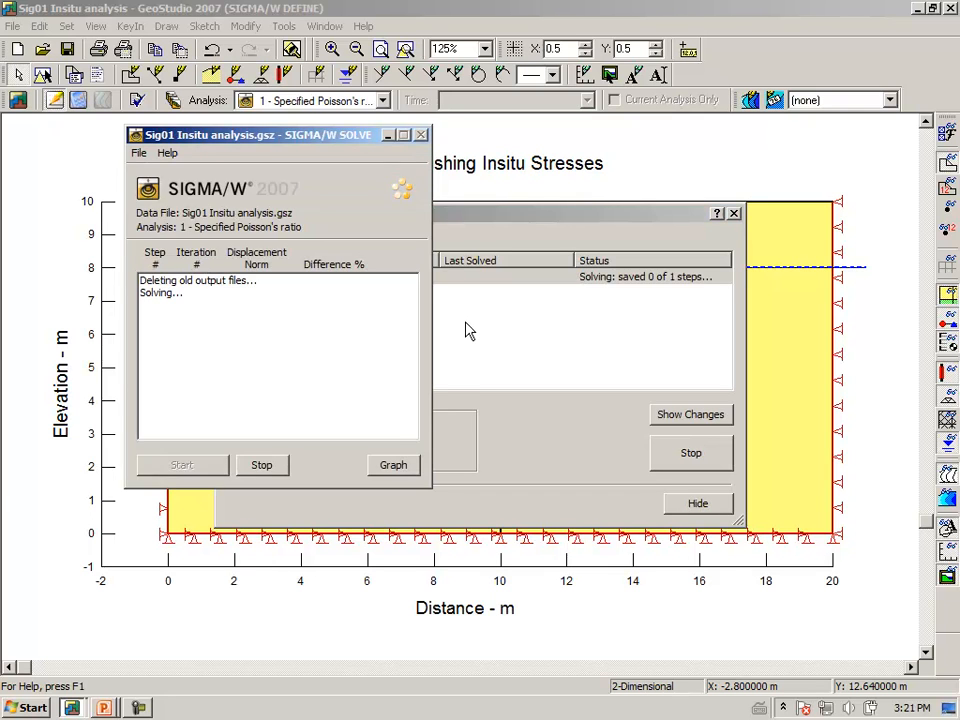
pyautogui.click(693, 505)
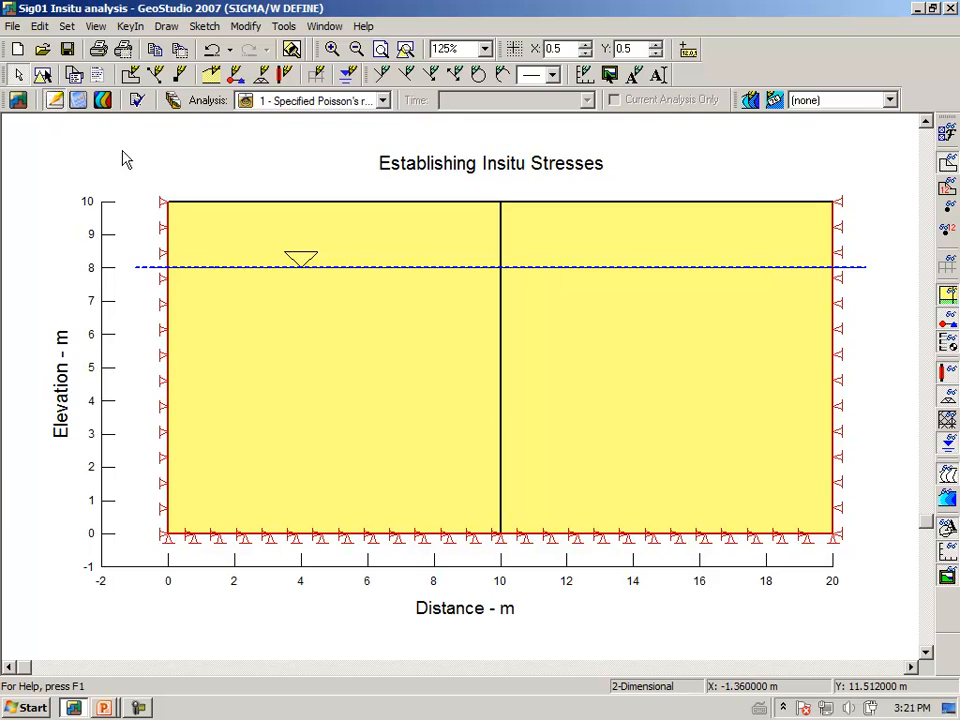
# View the solved Y-Total Stress contours and add labels to the contour lines at elevations 9, 8 and 7 m.
pyautogui.click(102, 104)
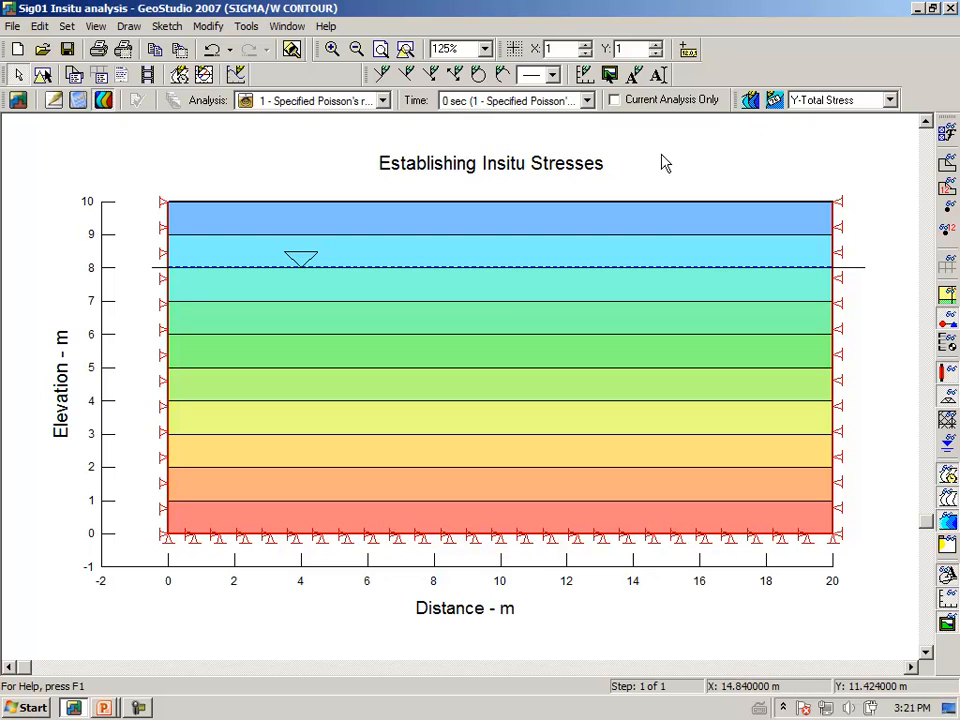
pyautogui.click(776, 101)
pyautogui.click(509, 267)
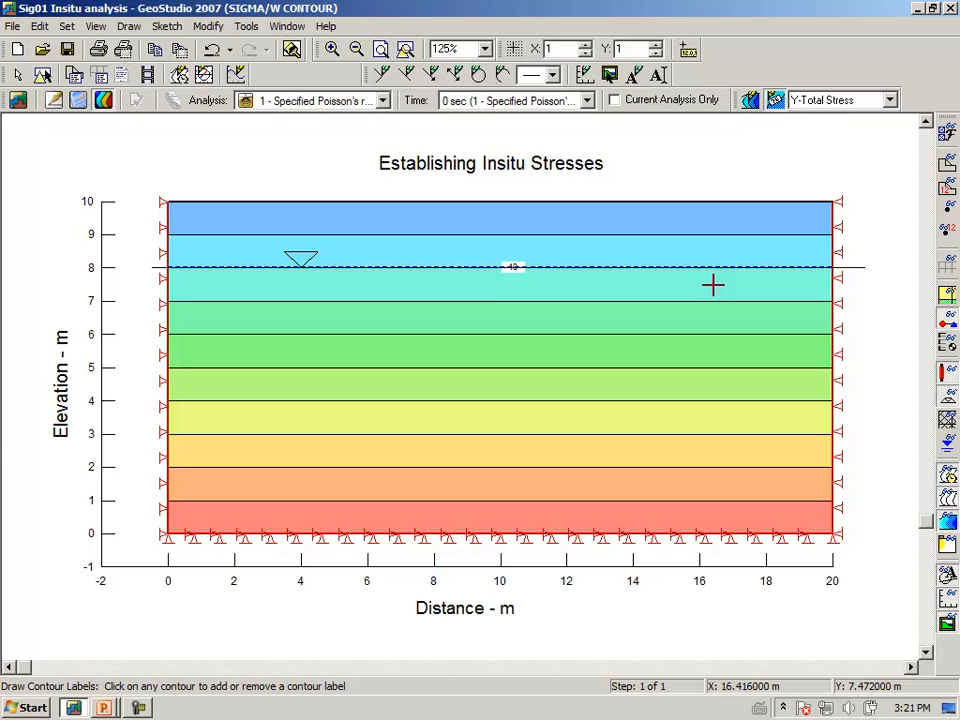
pyautogui.press('Escape')
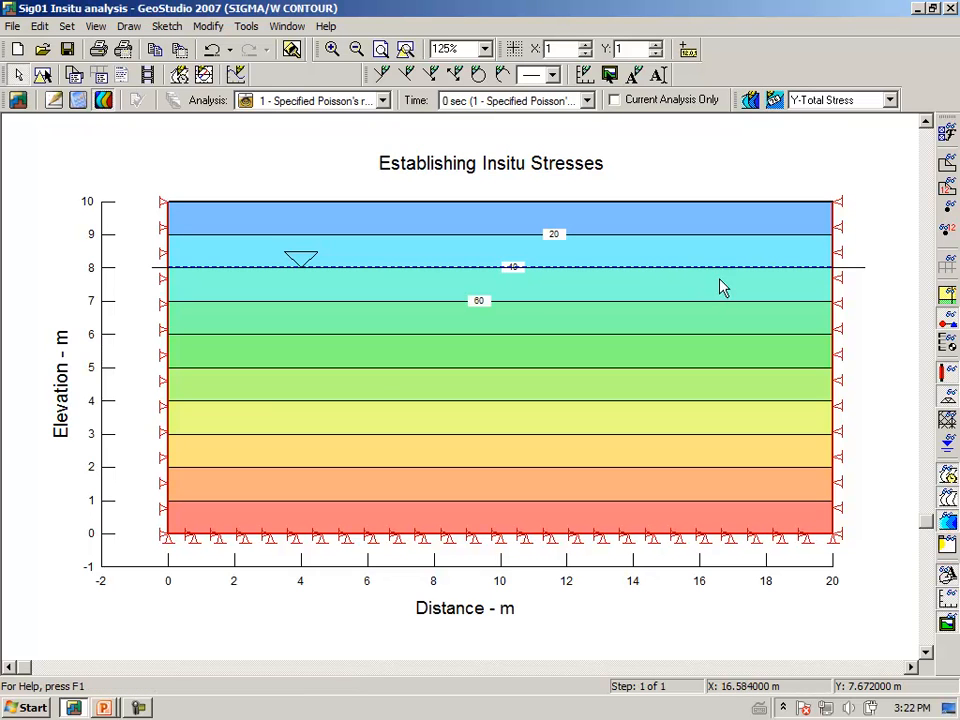
# Set the font size of the contour labels to 16 in the display preferences.
pyautogui.click(943, 137)
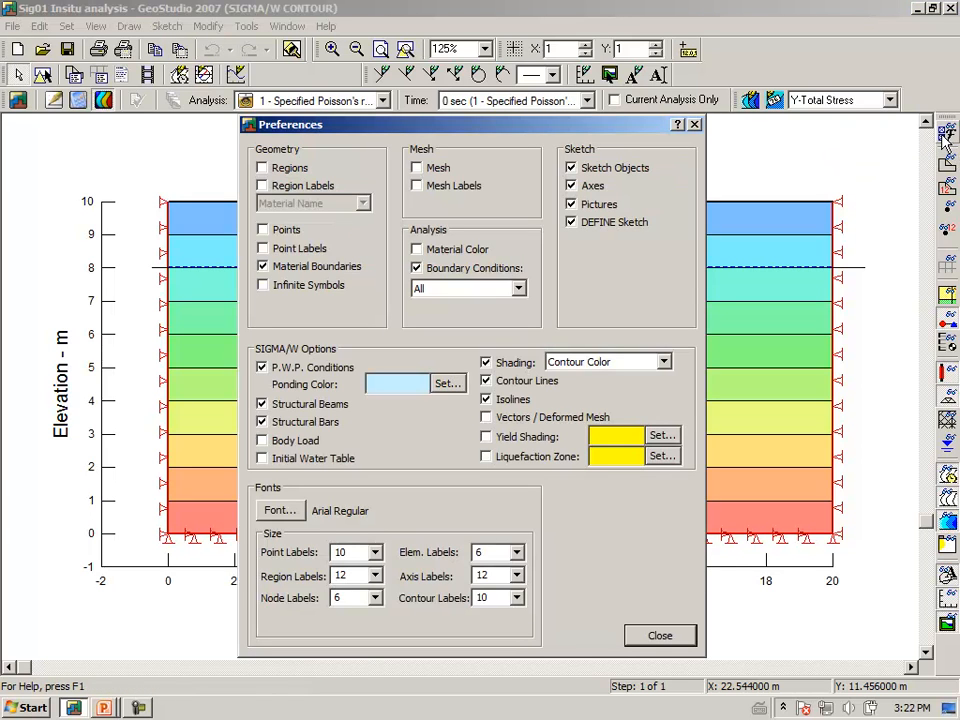
pyautogui.click(516, 598)
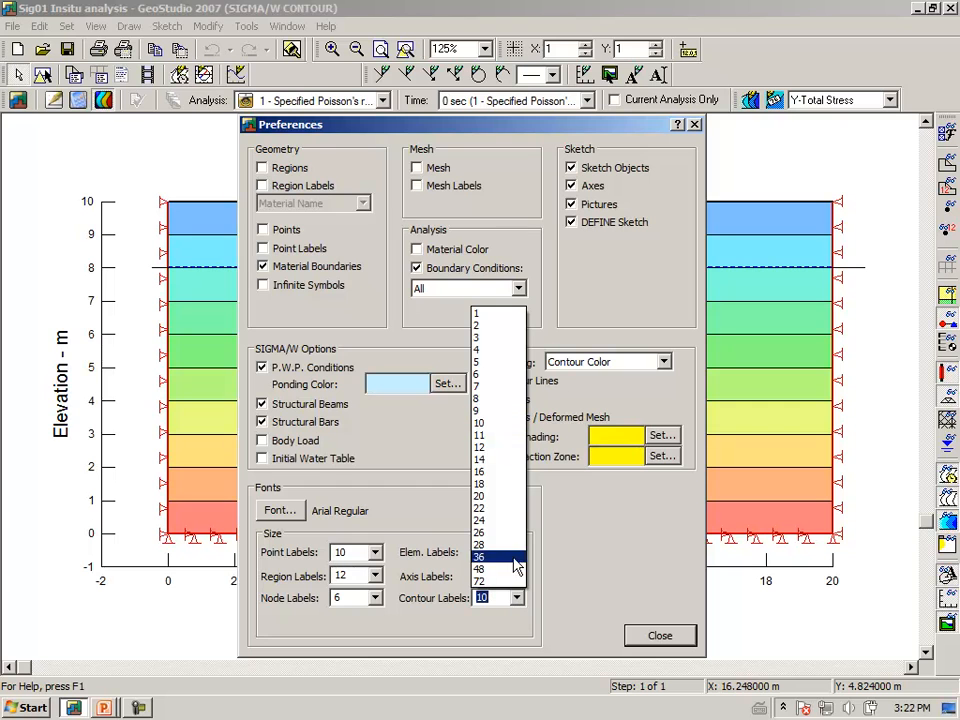
pyautogui.click(500, 472)
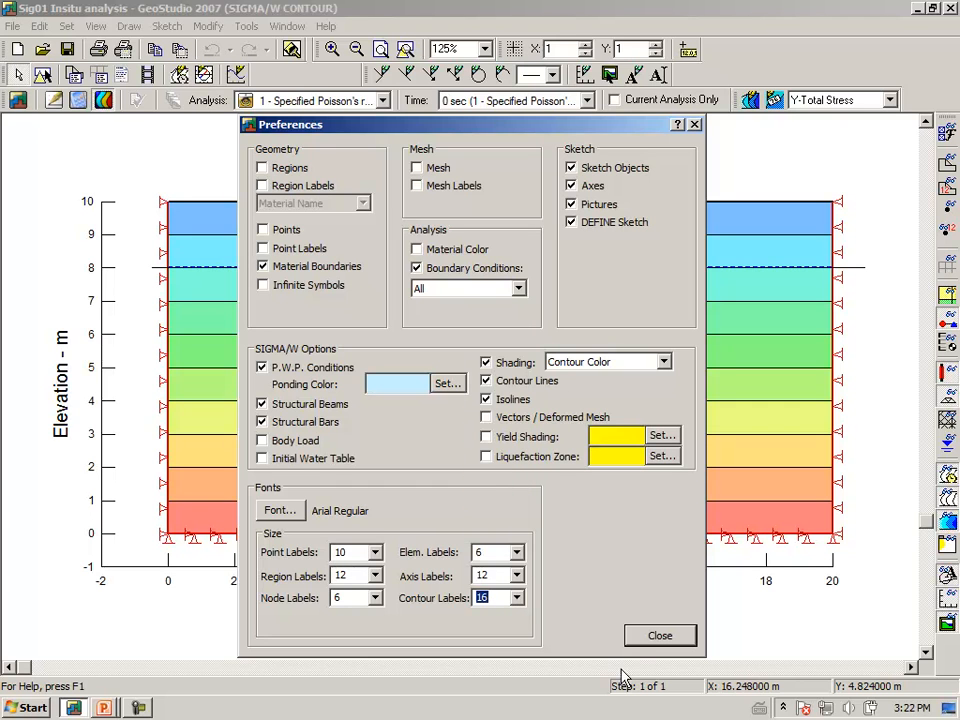
pyautogui.click(640, 636)
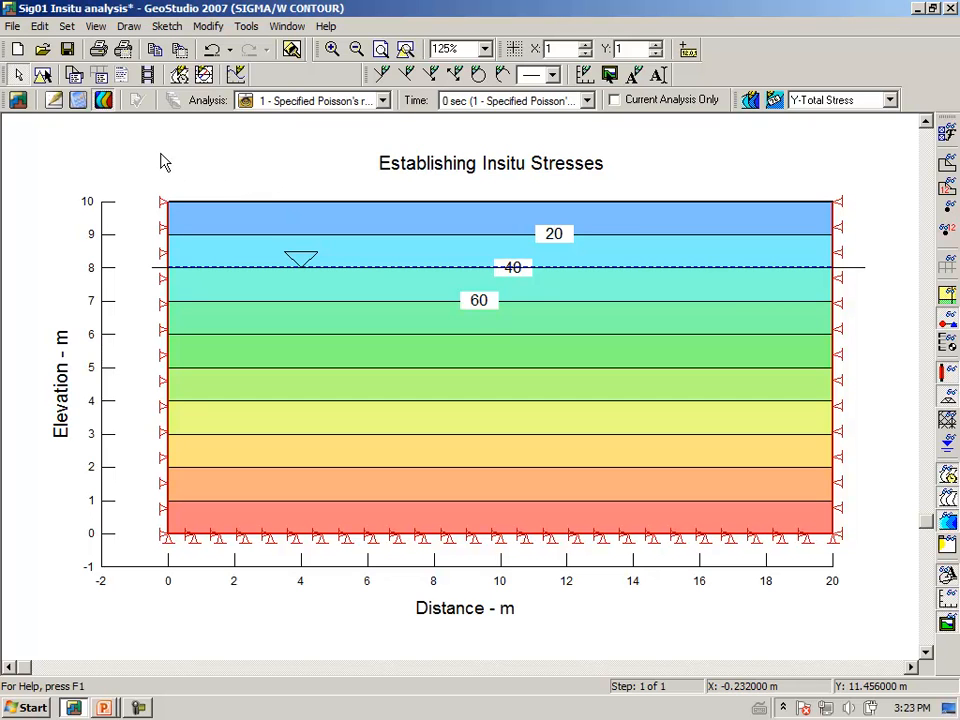
# Add a new results graph that plots Pore-Water Pressure against Y.
pyautogui.click(134, 30)
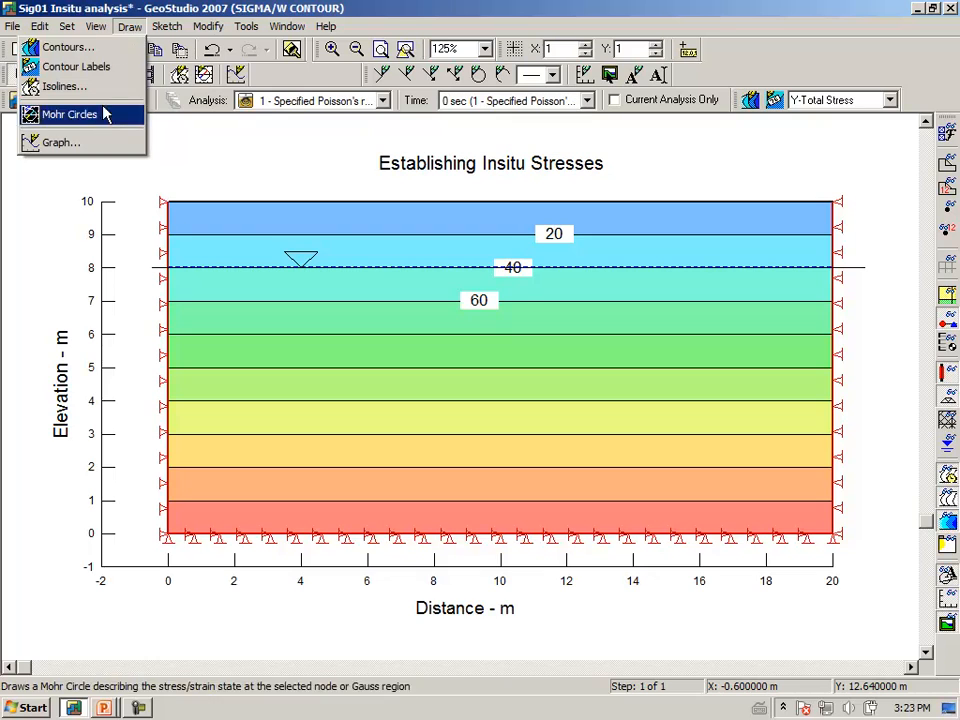
pyautogui.click(96, 144)
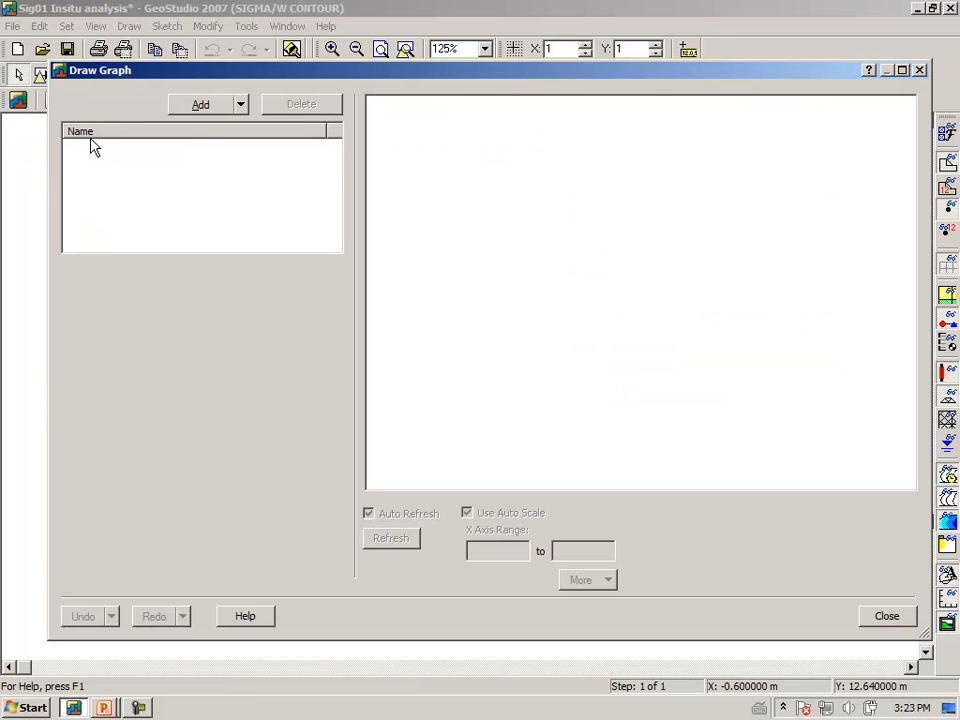
pyautogui.click(203, 105)
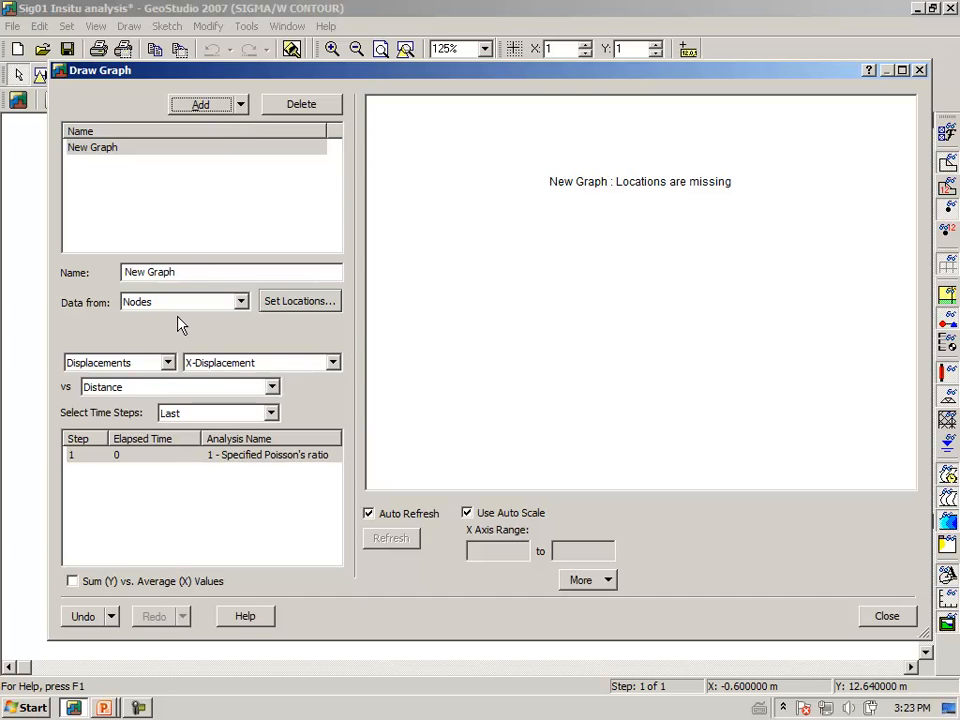
pyautogui.click(168, 363)
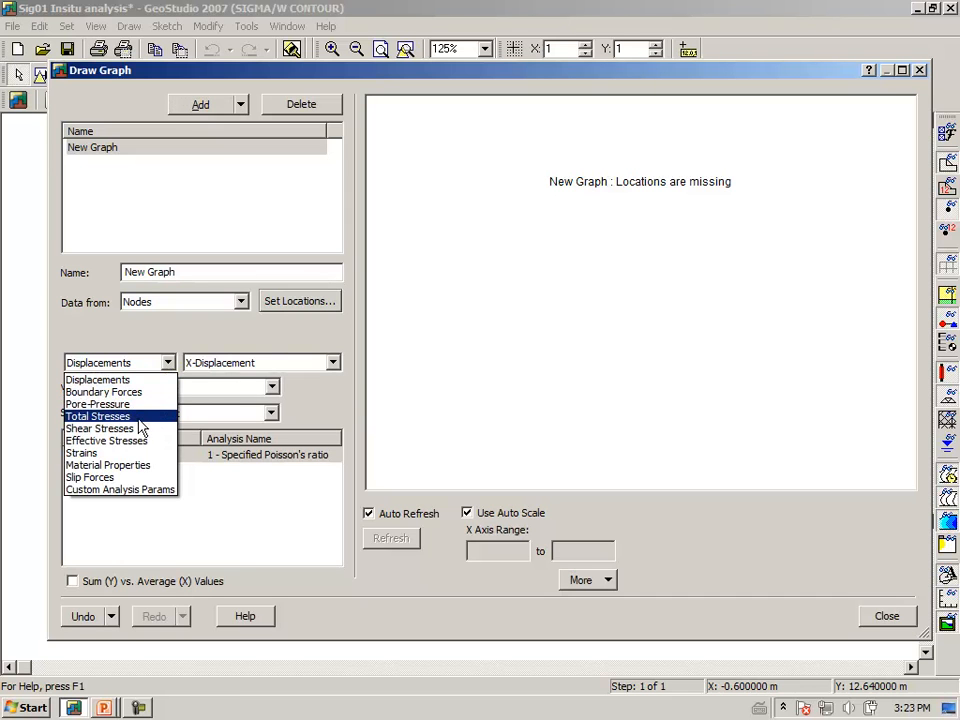
pyautogui.click(139, 405)
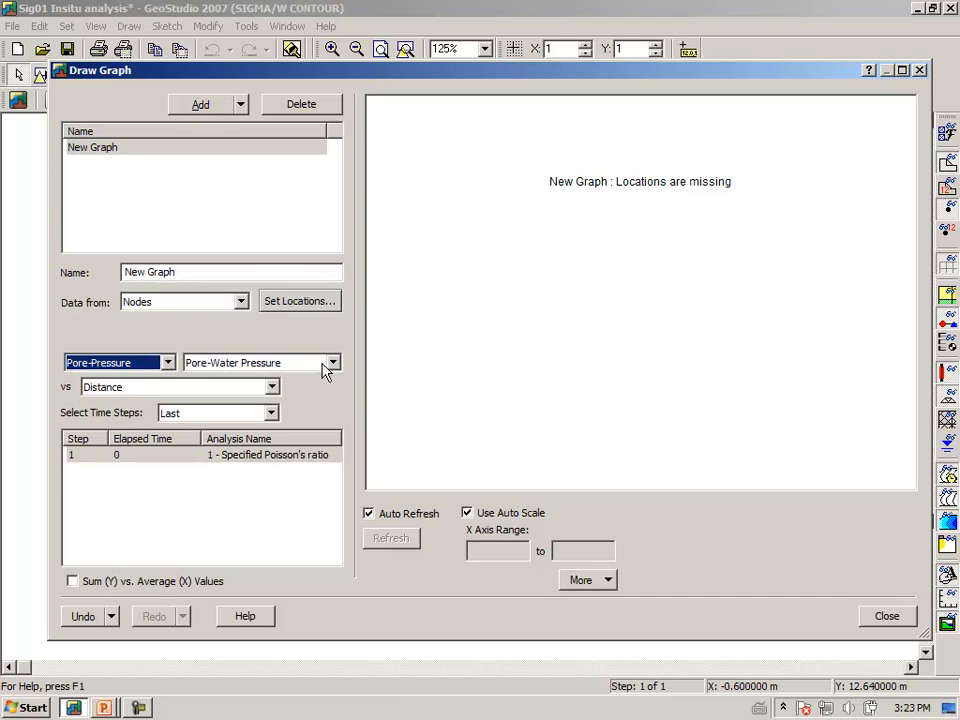
pyautogui.click(271, 388)
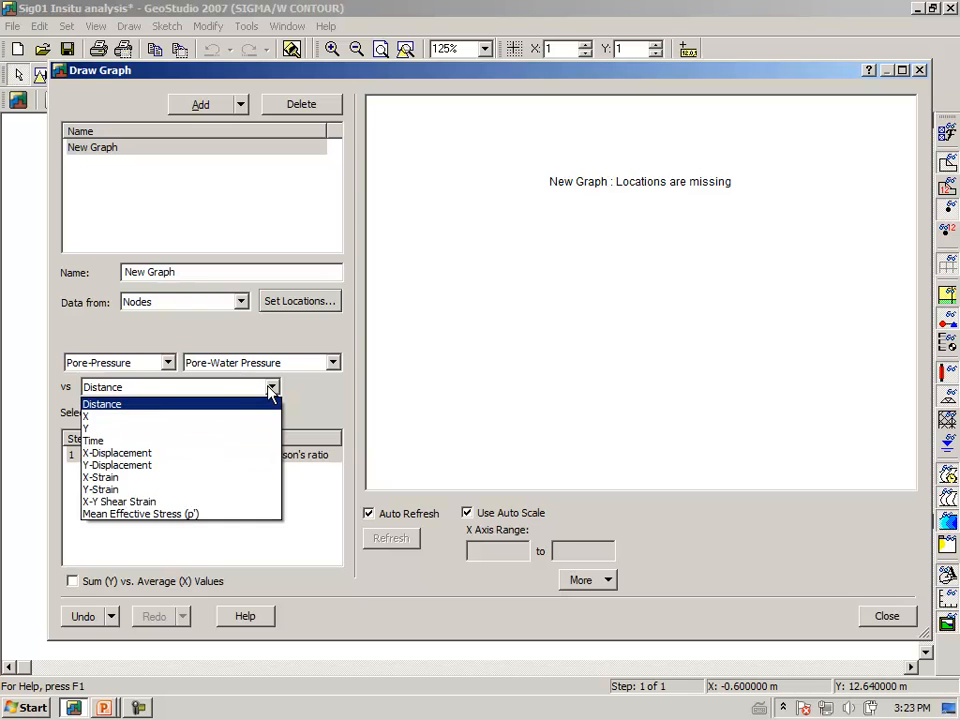
pyautogui.click(112, 428)
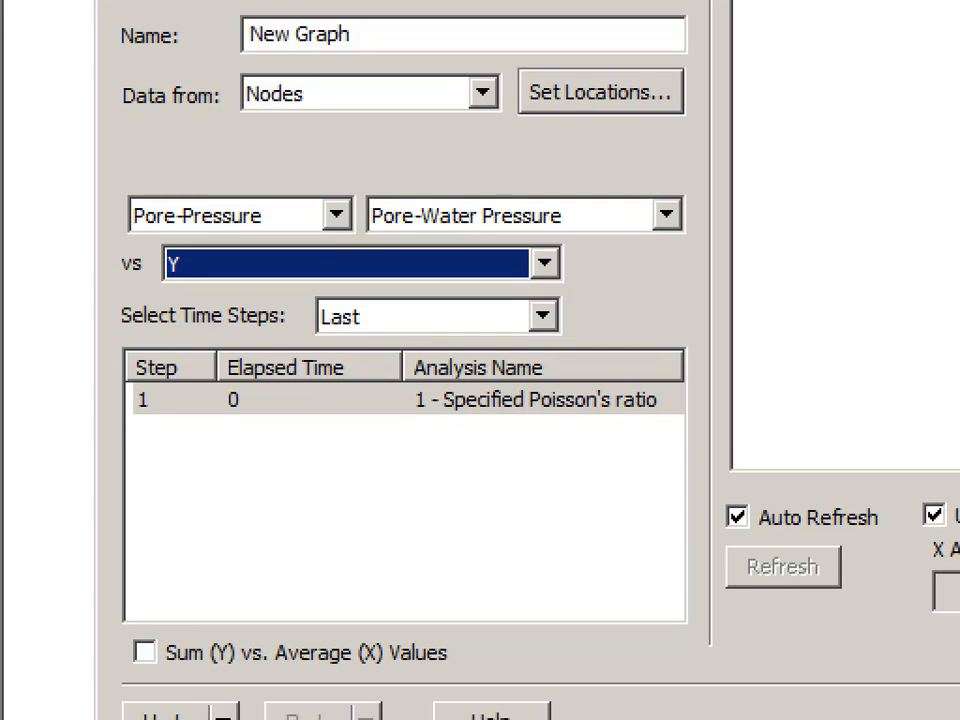
pyautogui.moveTo(356, 242); pyautogui.dragTo(568, 240)
pyautogui.moveTo(161, 295)
pyautogui.mouseDown()
pyautogui.moveTo(207, 267)
pyautogui.moveTo(152, 258)
pyautogui.moveTo(142, 277)
pyautogui.mouseUp()
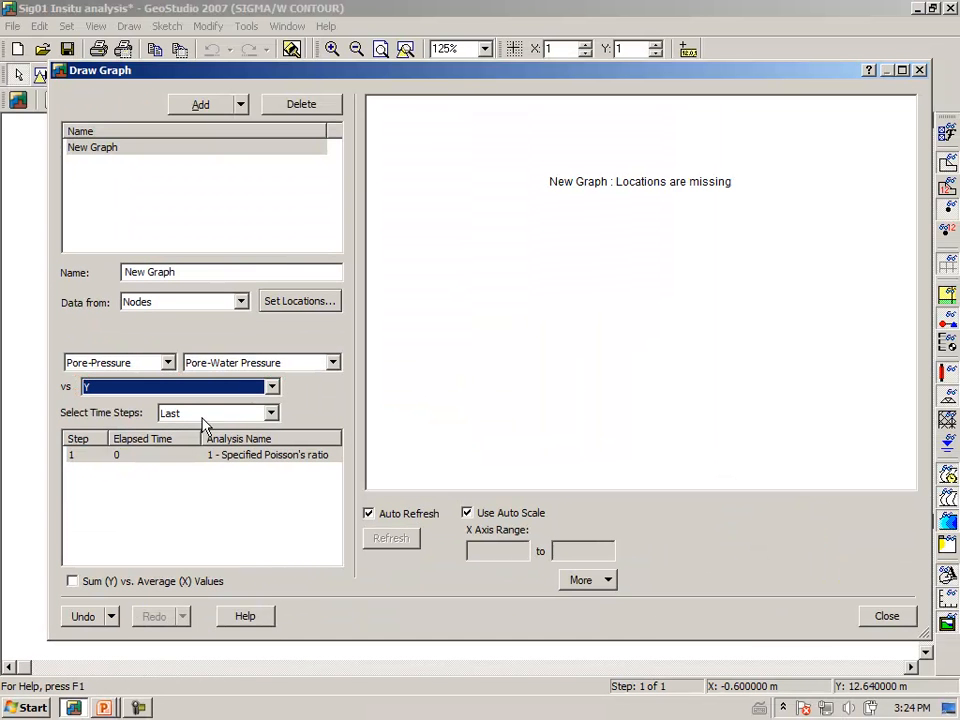
# Set the graph's data locations to the vertical geometry line at X = 10 m and show the graph.
pyautogui.click(290, 301)
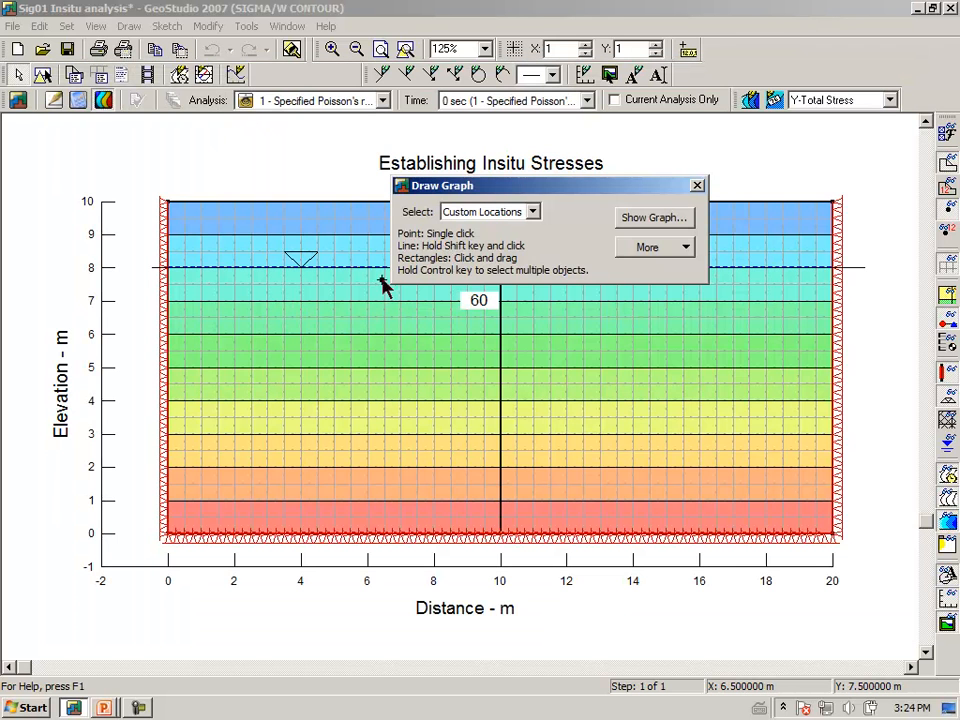
pyautogui.click(533, 214)
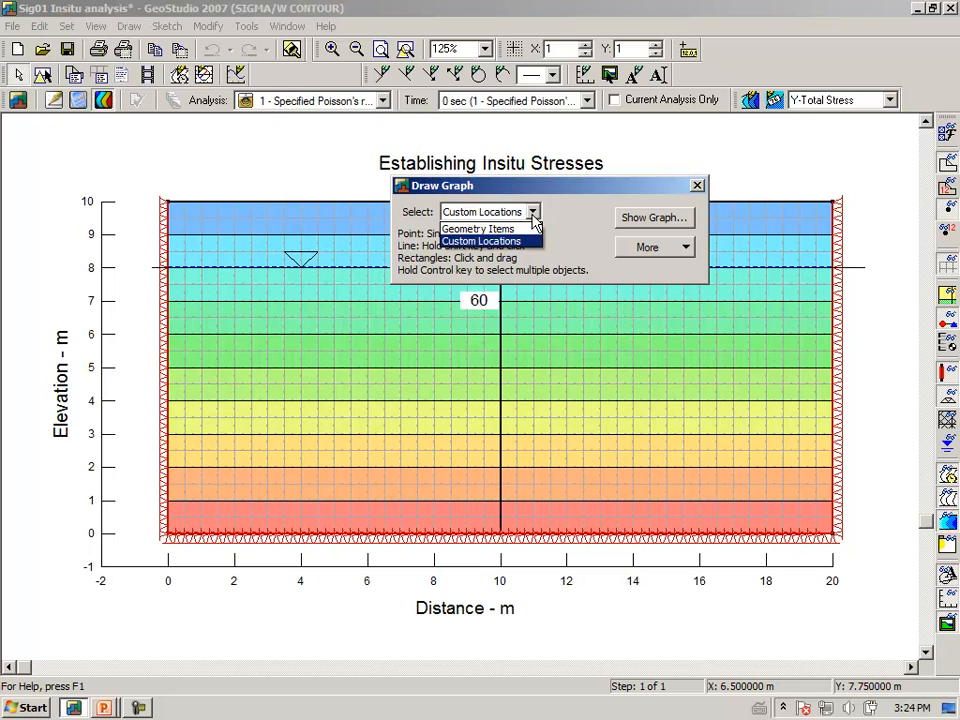
pyautogui.click(519, 230)
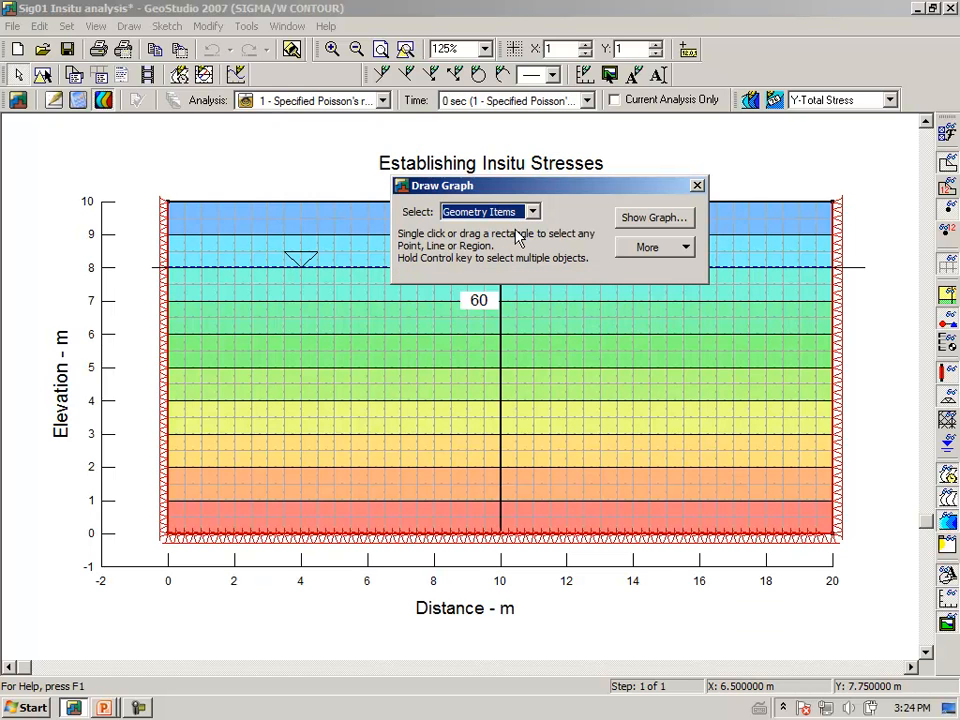
pyautogui.click(500, 350)
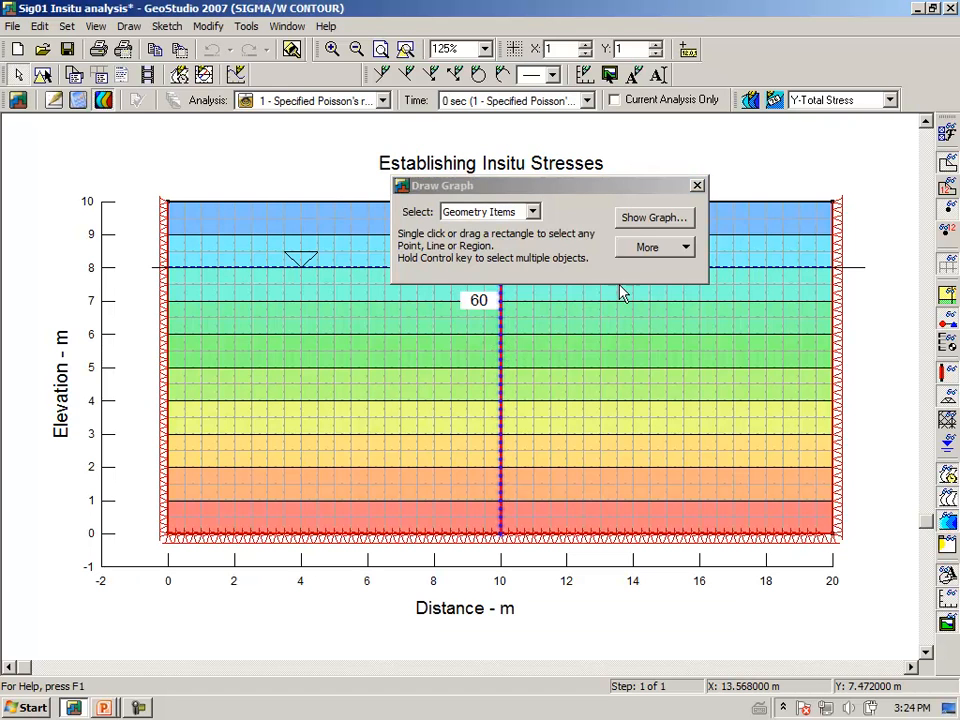
pyautogui.click(641, 222)
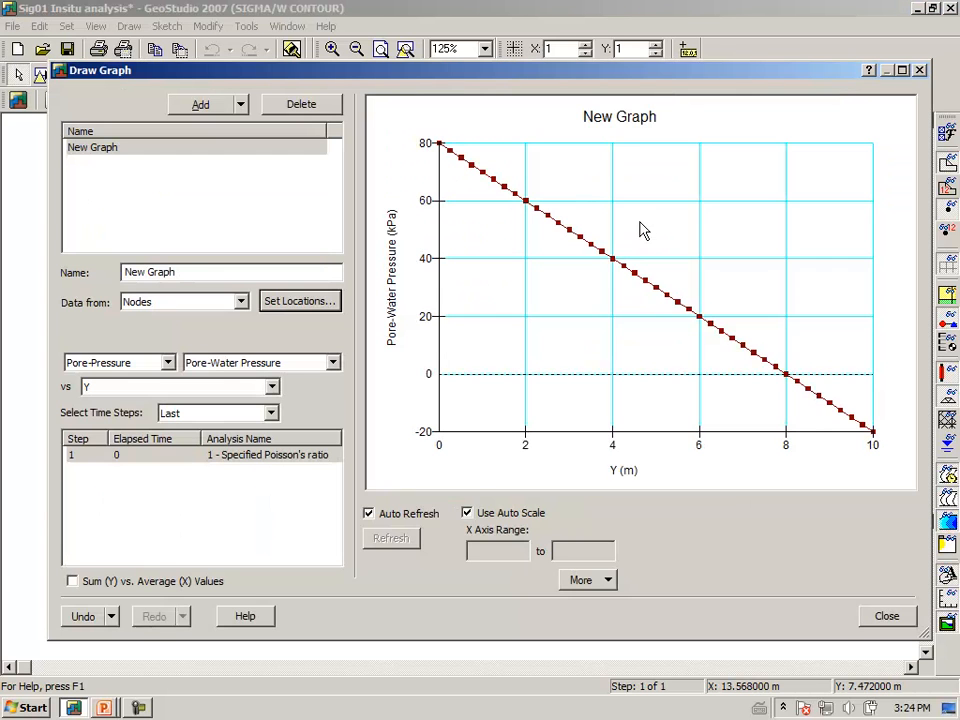
# Rotate the pore-water pressure graph by 90° and rename it "Pore pressure".
pyautogui.rightClick(537, 302)
pyautogui.click(484, 331)
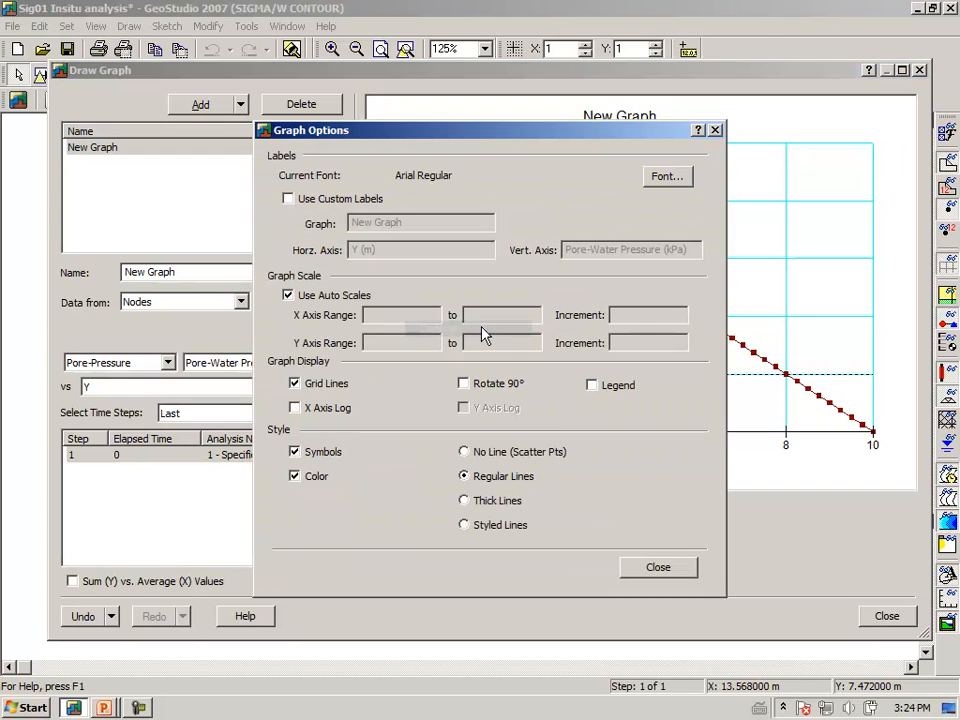
pyautogui.click(484, 390)
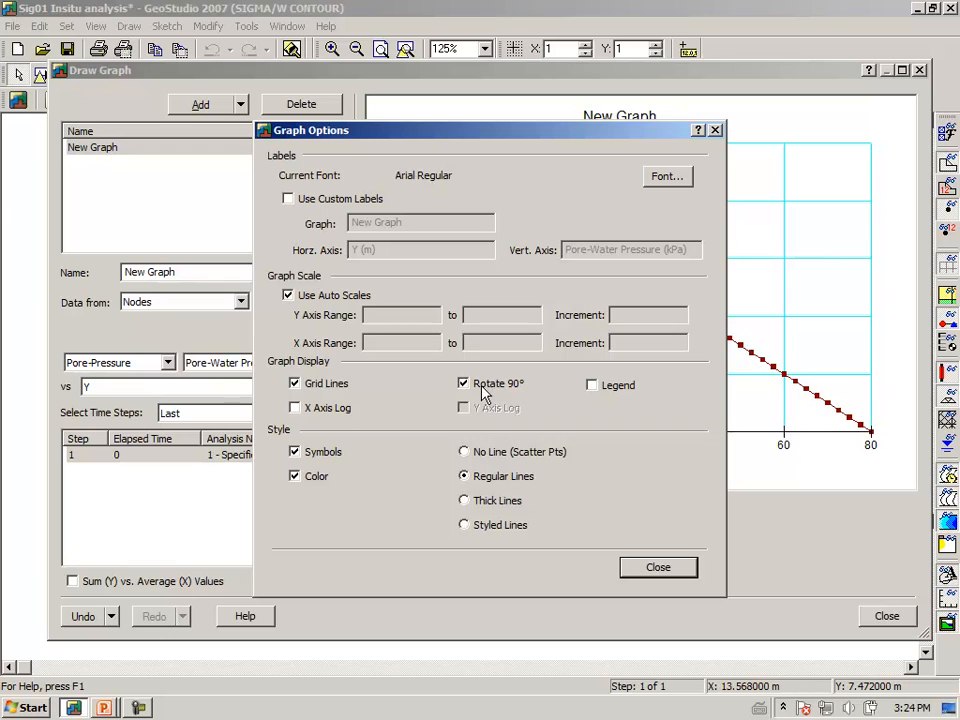
pyautogui.click(639, 576)
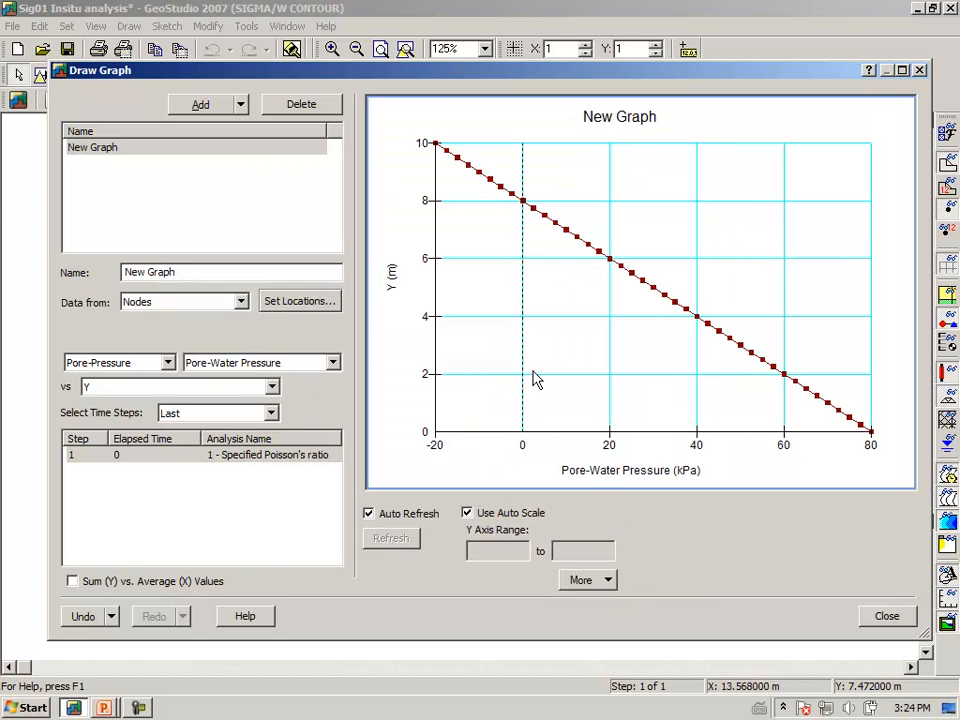
pyautogui.moveTo(214, 274); pyautogui.dragTo(17, 270)
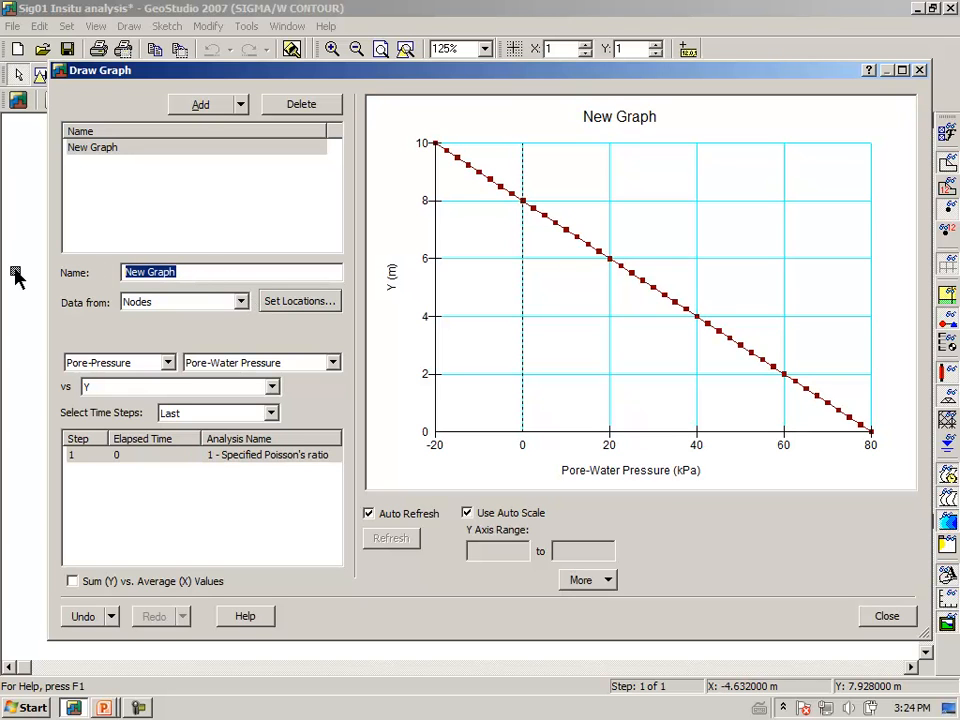
pyautogui.write('Po')
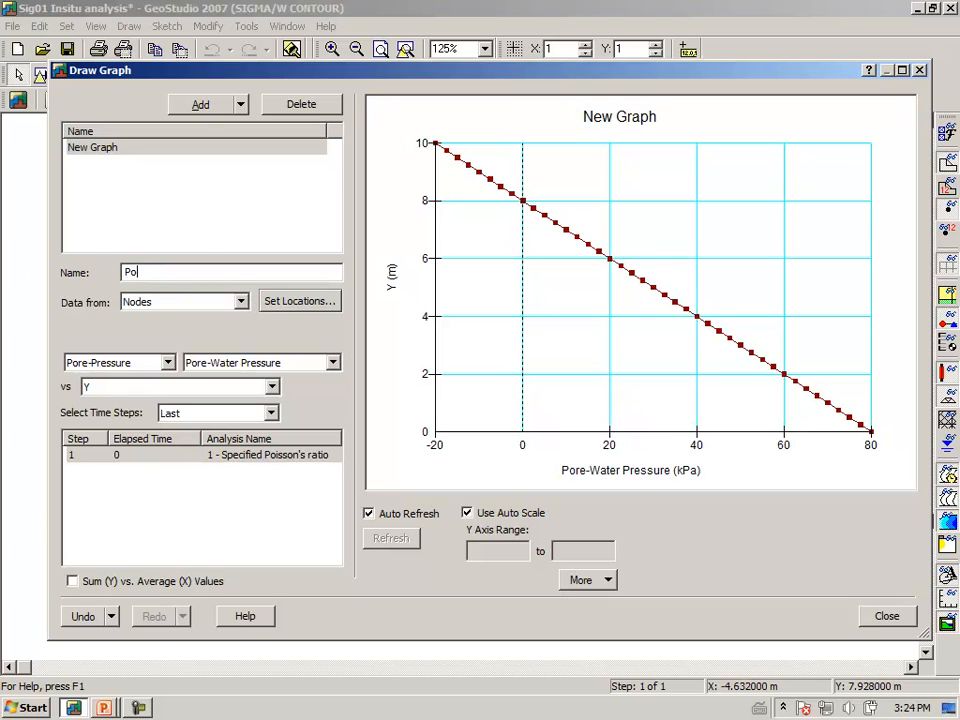
pyautogui.write('re pressure')
pyautogui.press('Tab')
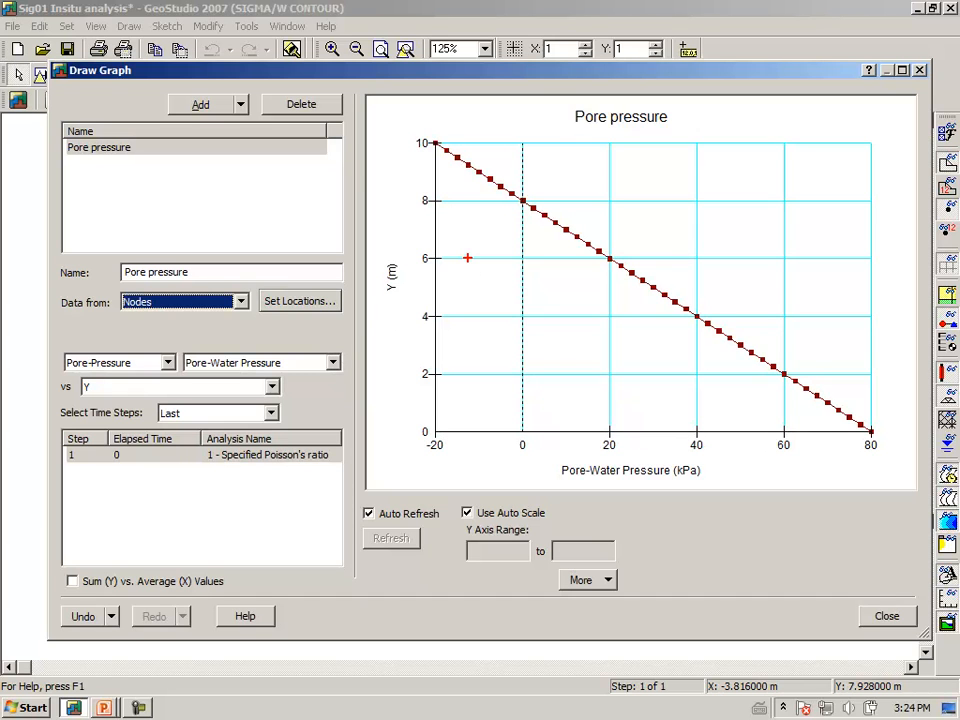
pyautogui.moveTo(395, 201); pyautogui.dragTo(688, 204)
pyautogui.moveTo(630, 188); pyautogui.dragTo(614, 185)
pyautogui.moveTo(404, 168)
pyautogui.mouseDown()
pyautogui.moveTo(428, 176)
pyautogui.moveTo(401, 182)
pyautogui.mouseUp()
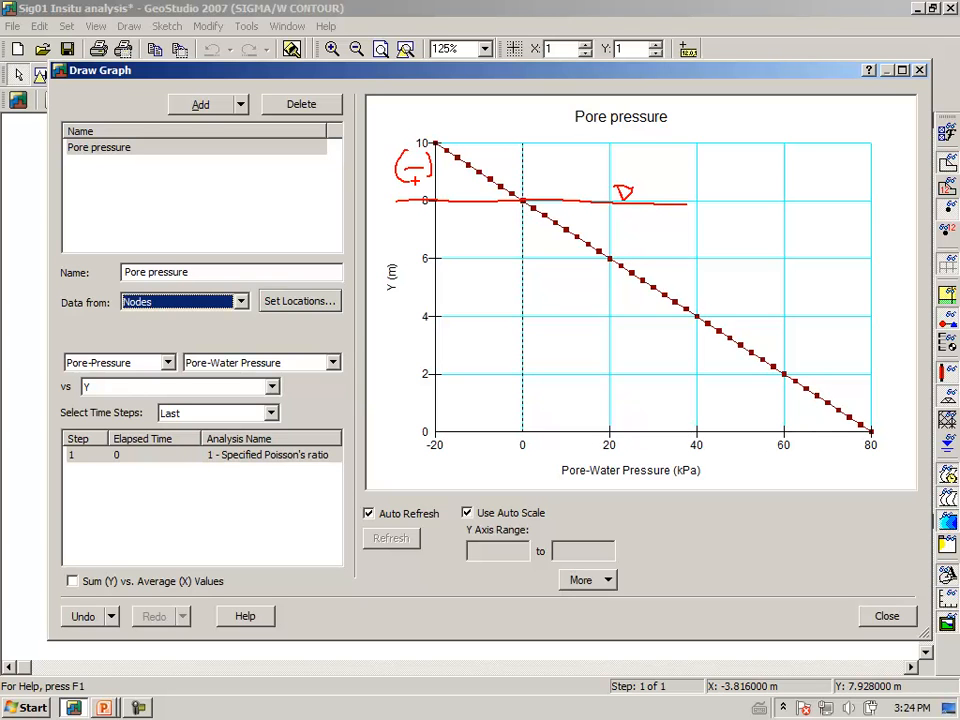
pyautogui.moveTo(786, 258)
pyautogui.mouseDown()
pyautogui.moveTo(790, 295)
pyautogui.moveTo(765, 295)
pyautogui.mouseUp()
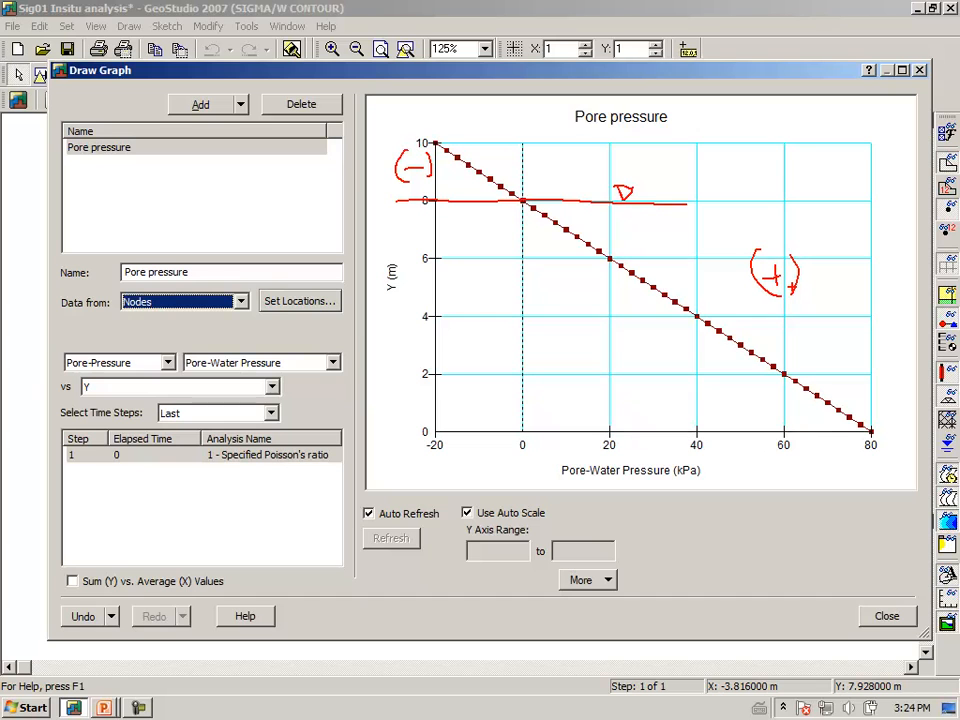
pyautogui.moveTo(462, 268); pyautogui.dragTo(454, 296)
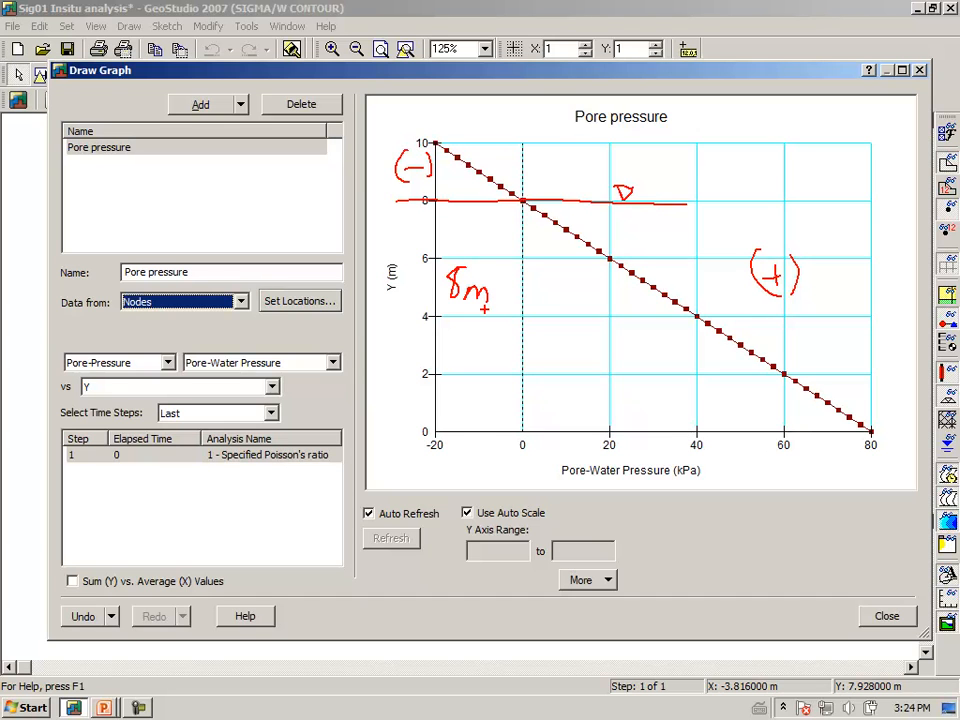
pyautogui.moveTo(559, 345)
pyautogui.mouseDown()
pyautogui.moveTo(593, 328)
pyautogui.moveTo(610, 352)
pyautogui.moveTo(668, 345)
pyautogui.mouseUp()
pyautogui.click(624, 341)
pyautogui.click(624, 361)
pyautogui.moveTo(690, 340)
pyautogui.mouseDown()
pyautogui.moveTo(684, 352)
pyautogui.moveTo(690, 340)
pyautogui.mouseUp()
pyautogui.moveTo(859, 463)
pyautogui.mouseDown()
pyautogui.moveTo(888, 436)
pyautogui.moveTo(873, 463)
pyautogui.mouseUp()
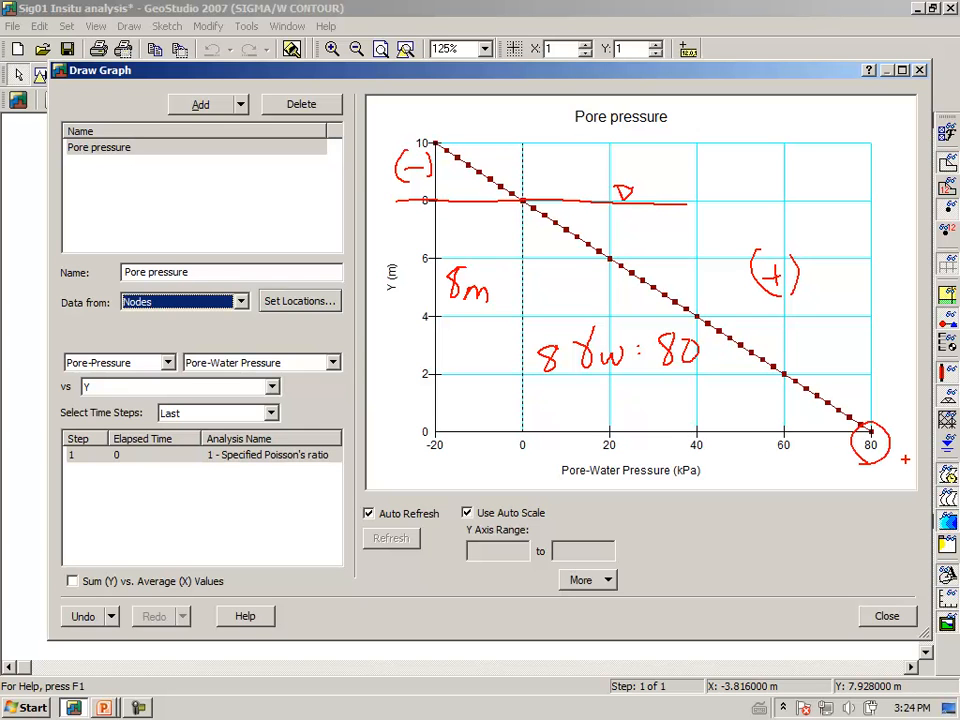
pyautogui.press('Escape')
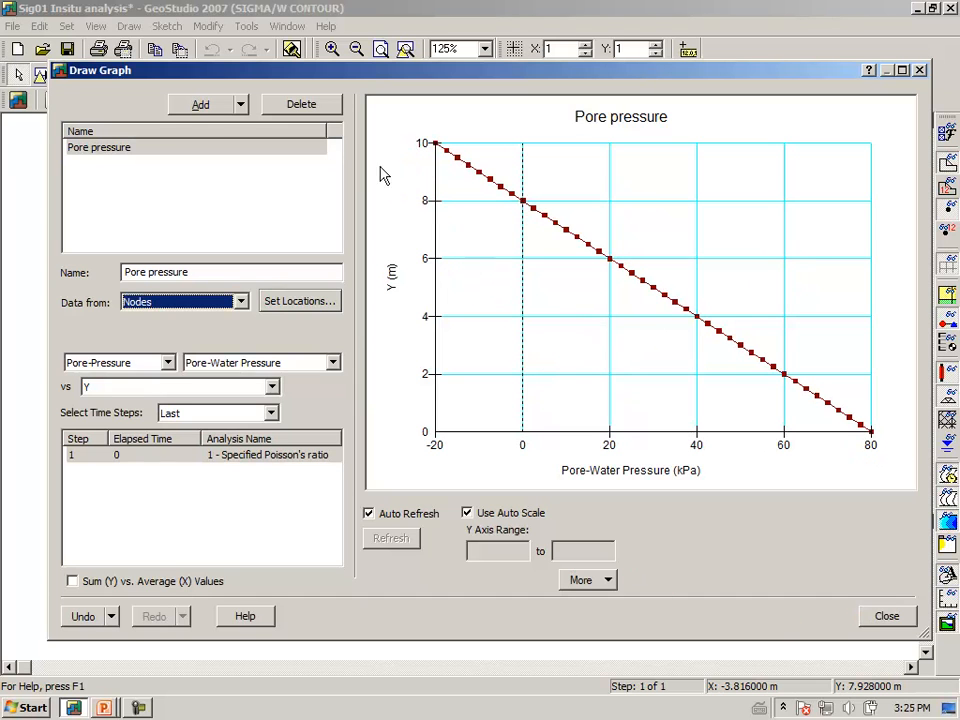
# Add another graph and name it "Total vertical".
pyautogui.click(214, 106)
pyautogui.moveTo(184, 274); pyautogui.dragTo(47, 282)
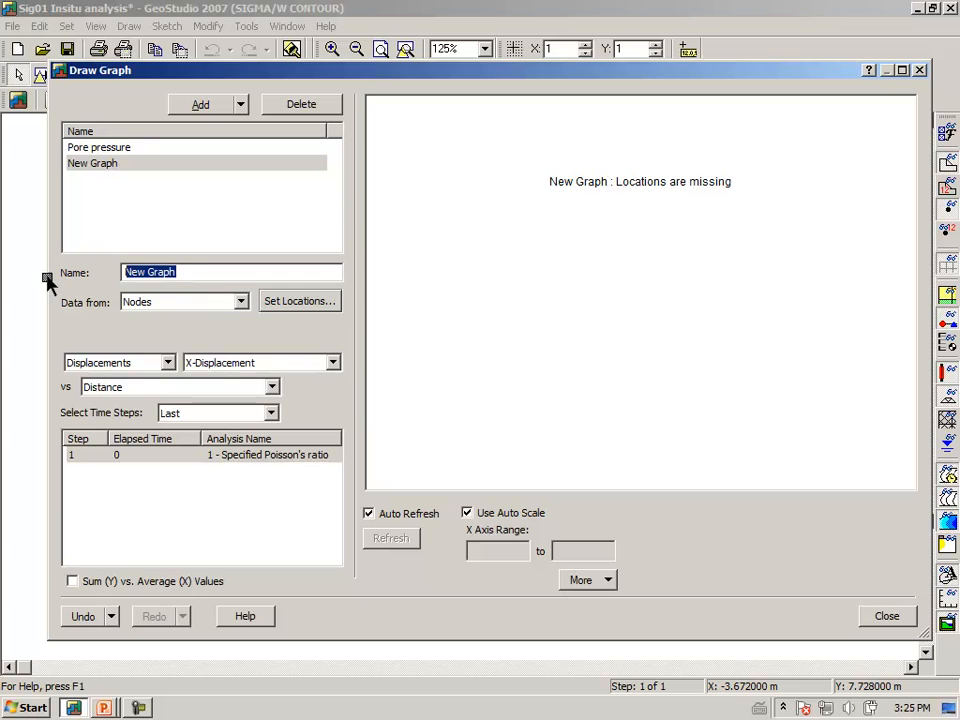
pyautogui.write('To')
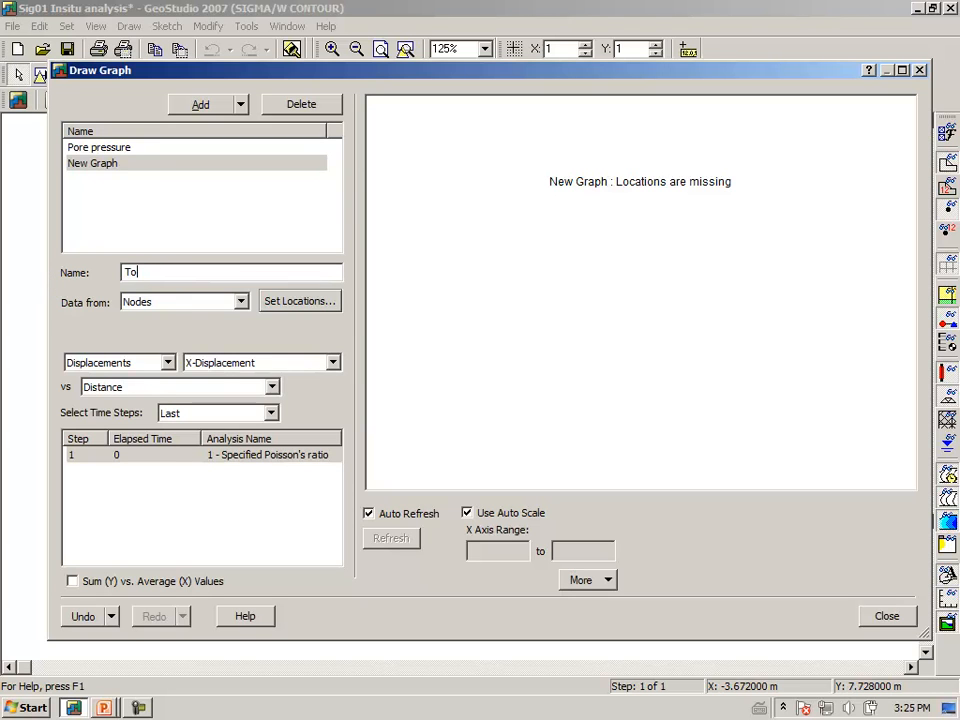
pyautogui.write('tal vertical')
pyautogui.press('Tab')
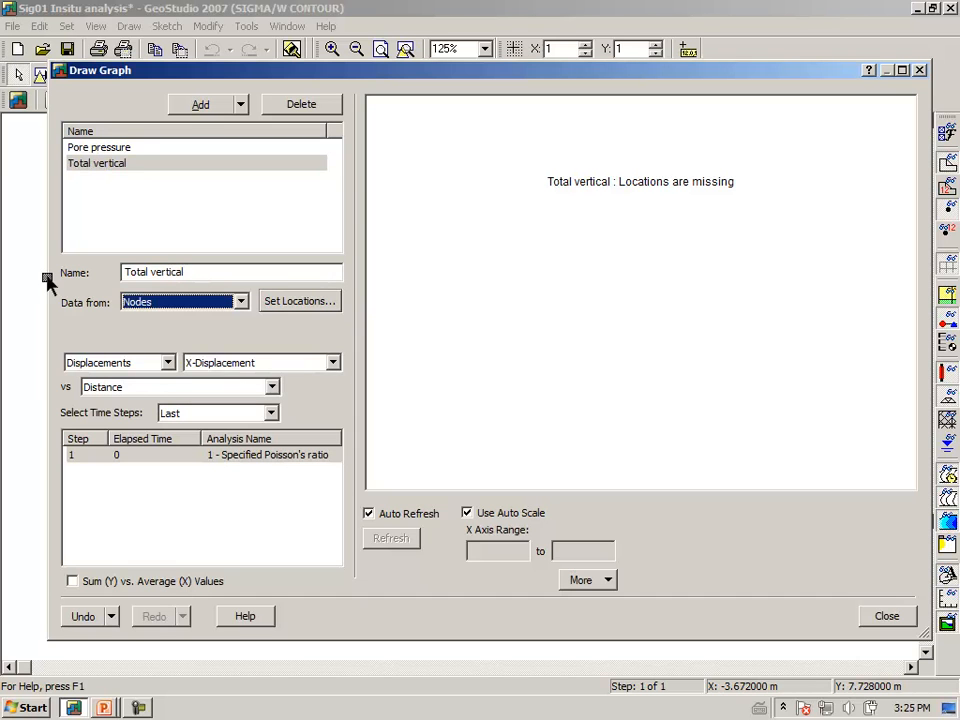
# Set the Total vertical graph to plot Y-Total Stress from the Total Stresses category against Y.
pyautogui.click(168, 363)
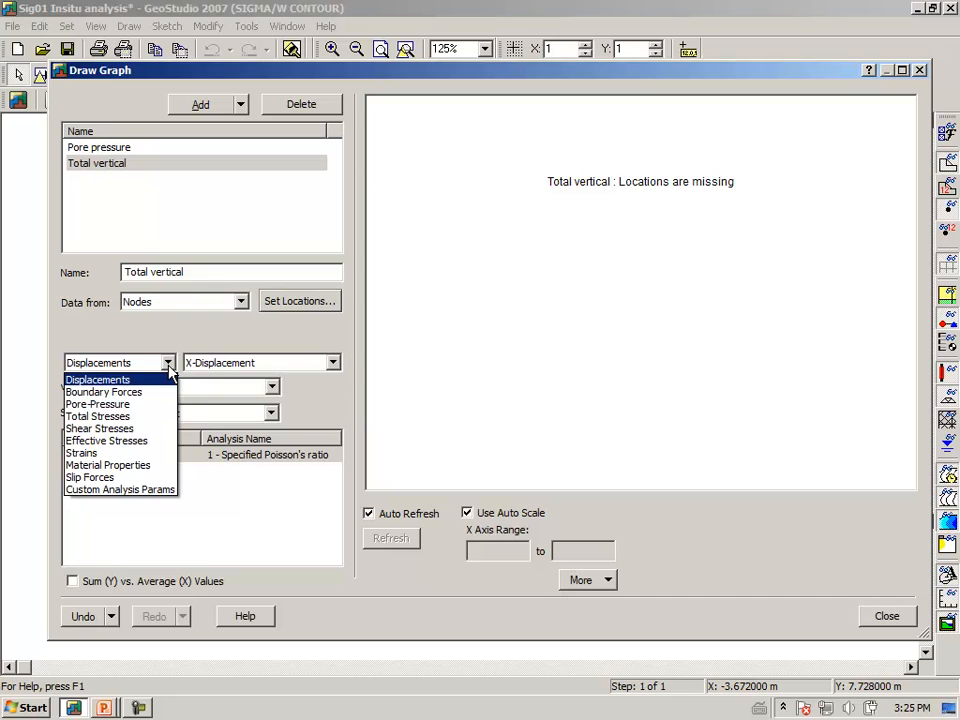
pyautogui.click(144, 416)
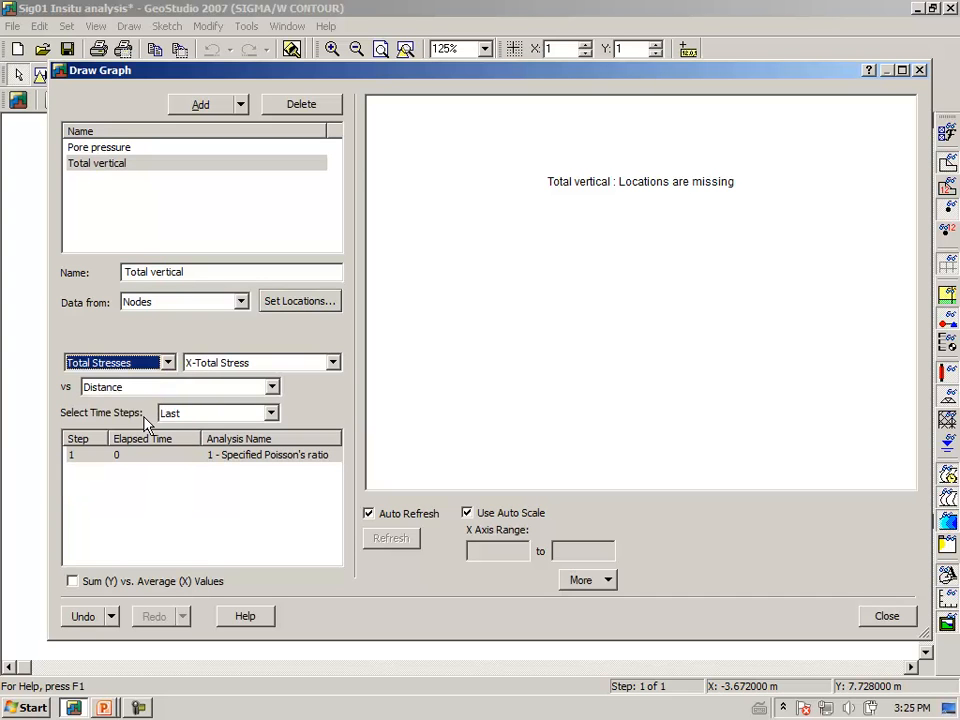
pyautogui.click(333, 364)
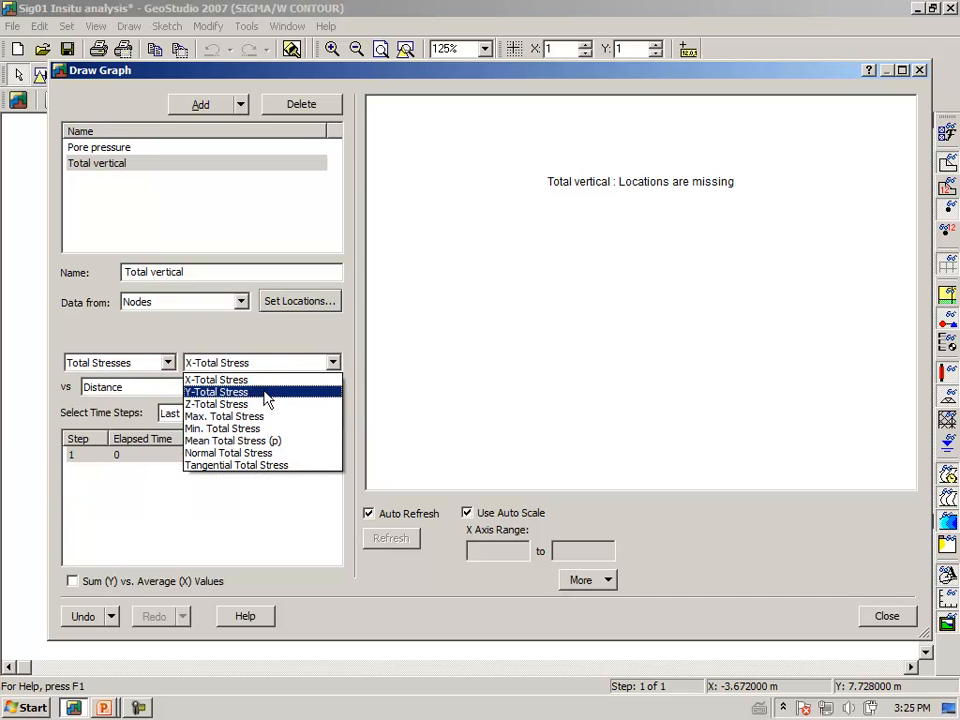
pyautogui.click(266, 396)
pyautogui.click(271, 388)
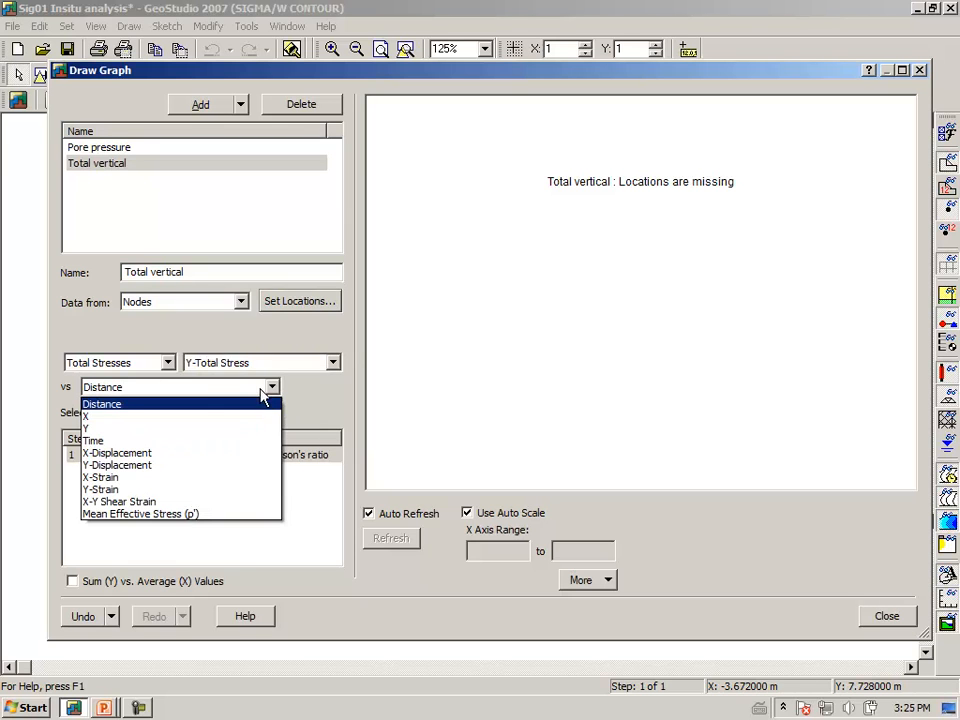
pyautogui.click(110, 429)
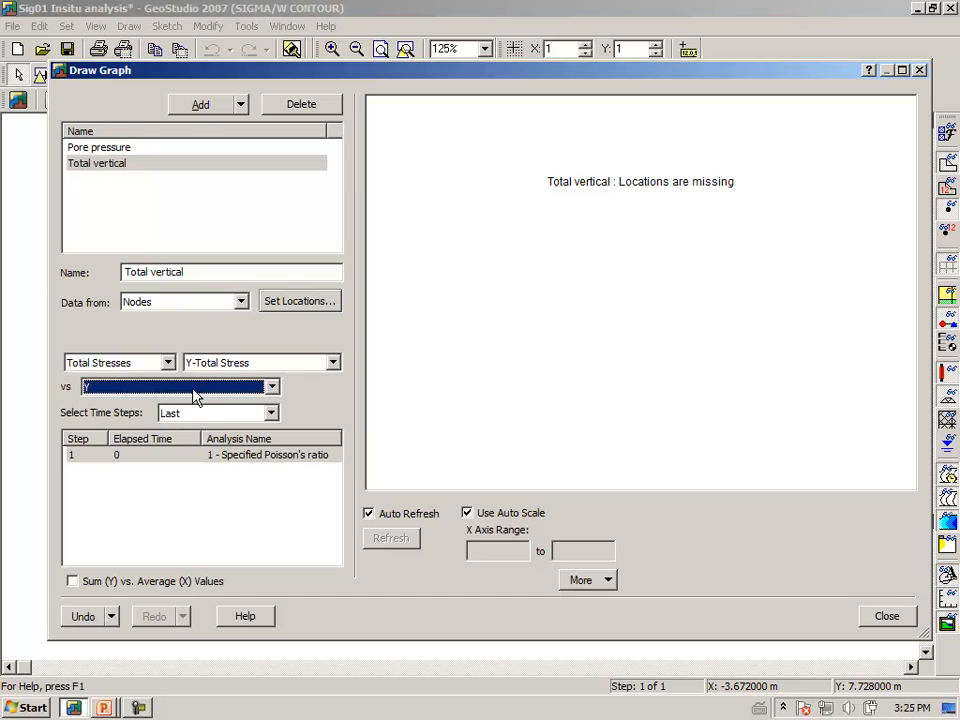
# Assign the vertical geometry line at X = 10 m as the Total vertical graph's location and rotate the graph by 90°.
pyautogui.click(303, 301)
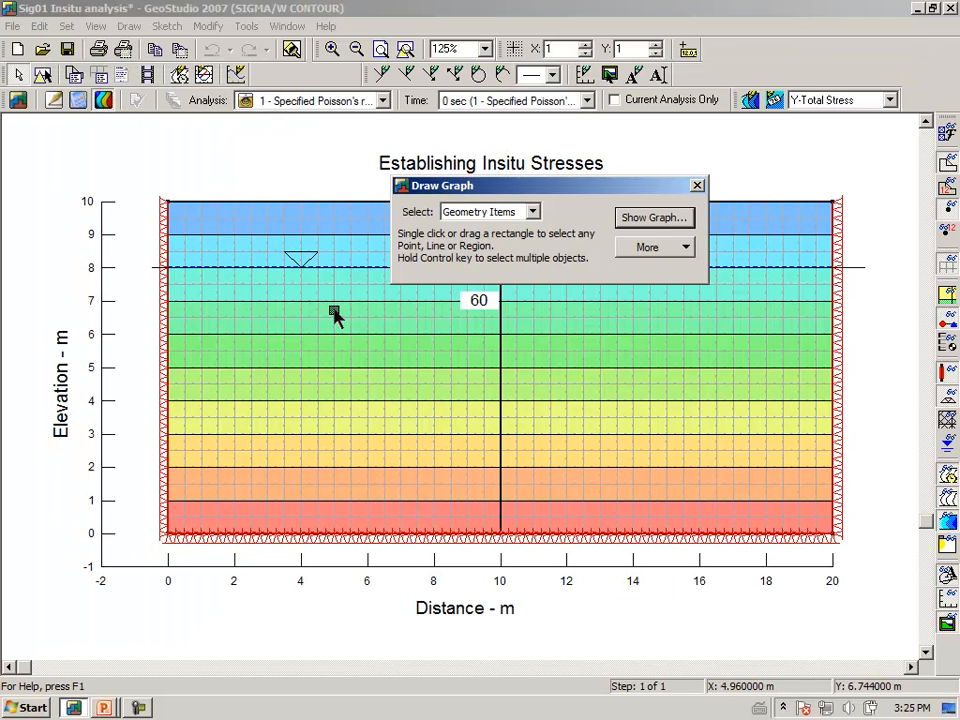
pyautogui.click(502, 399)
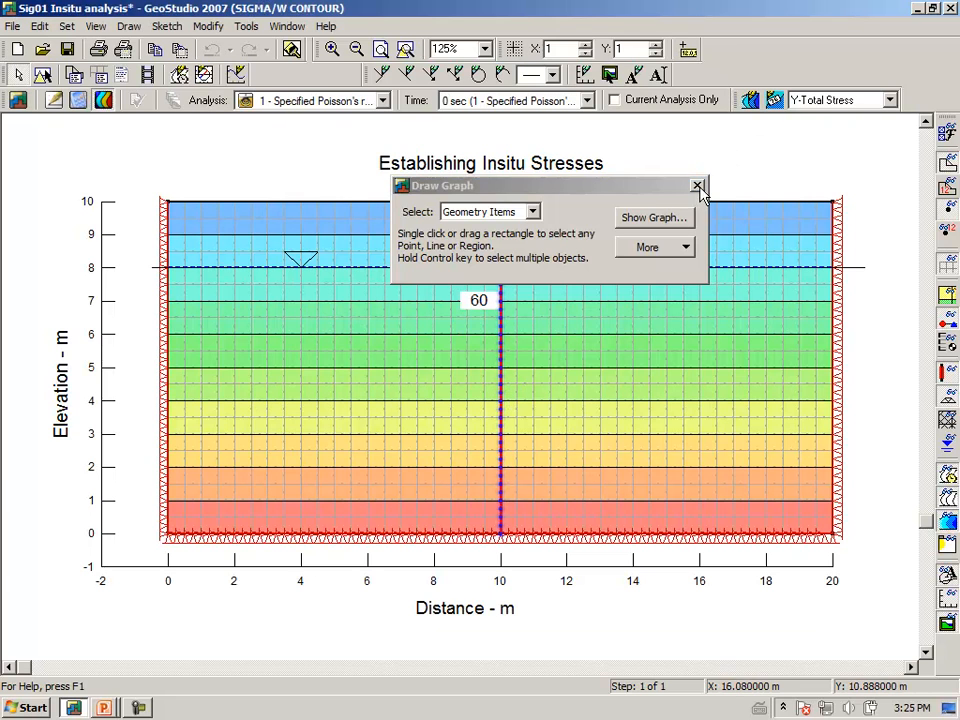
pyautogui.click(657, 220)
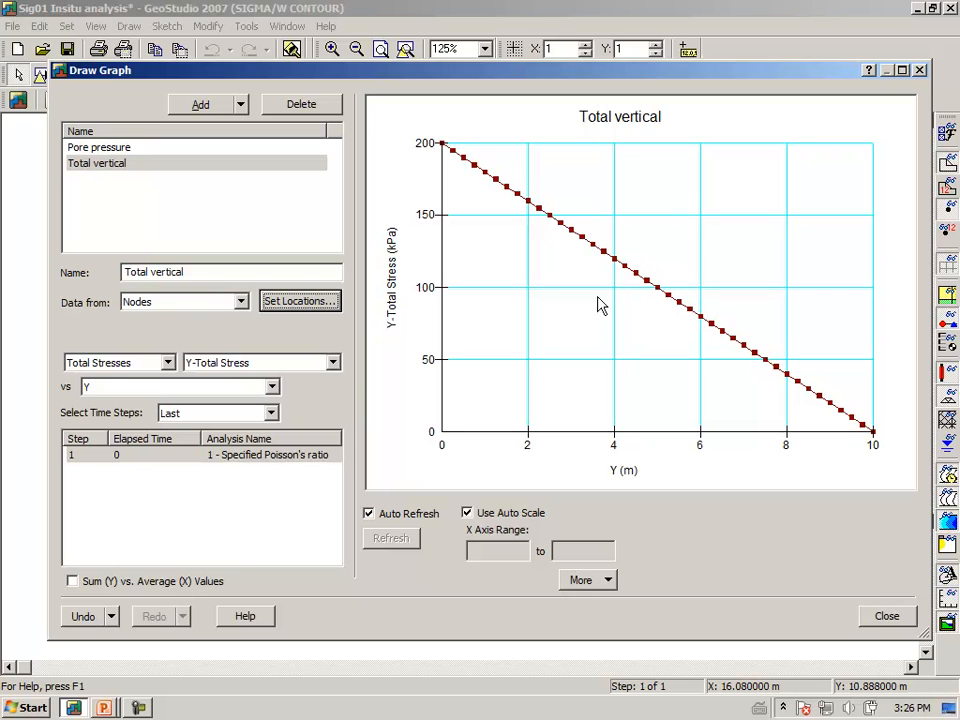
pyautogui.rightClick(523, 296)
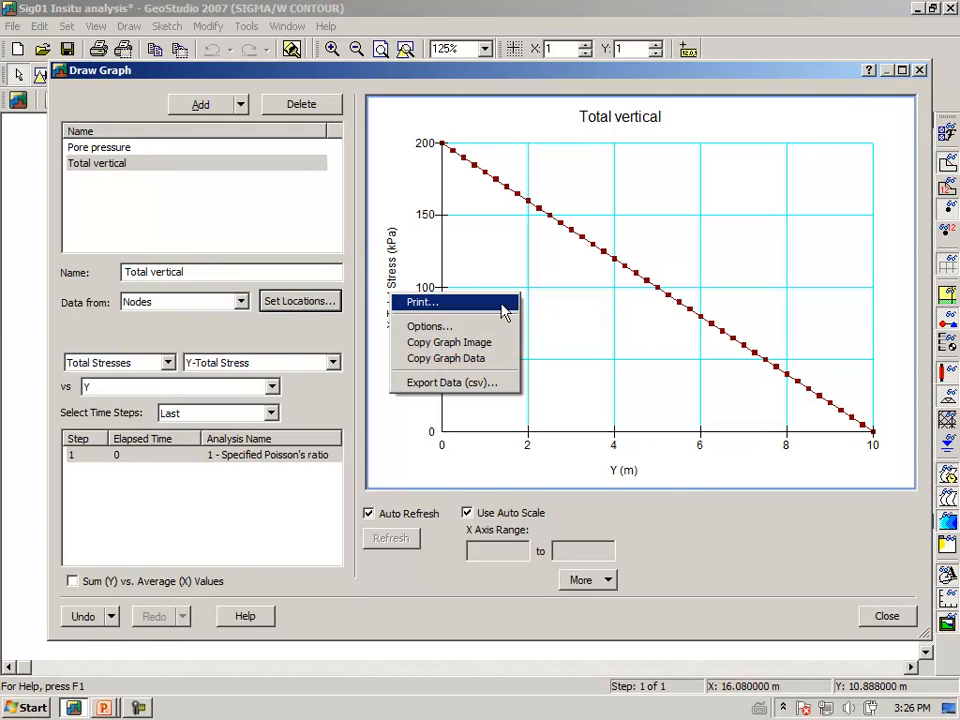
pyautogui.click(479, 326)
pyautogui.click(463, 383)
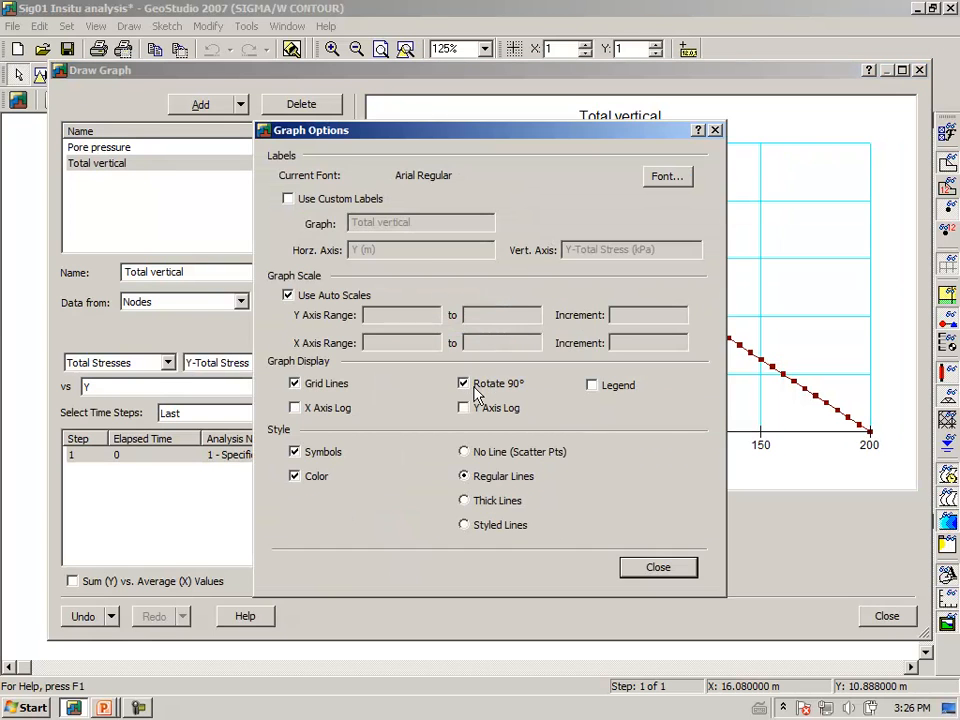
pyautogui.click(652, 576)
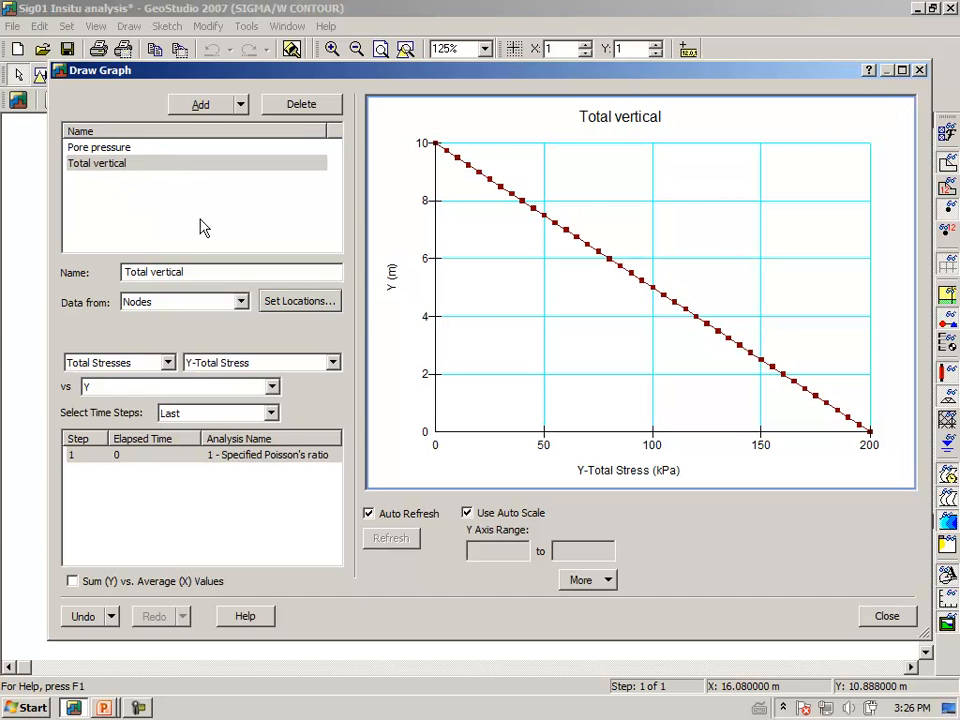
# Duplicate the Total vertical graph and rename the copy "Total horizontal".
pyautogui.click(241, 106)
pyautogui.click(218, 142)
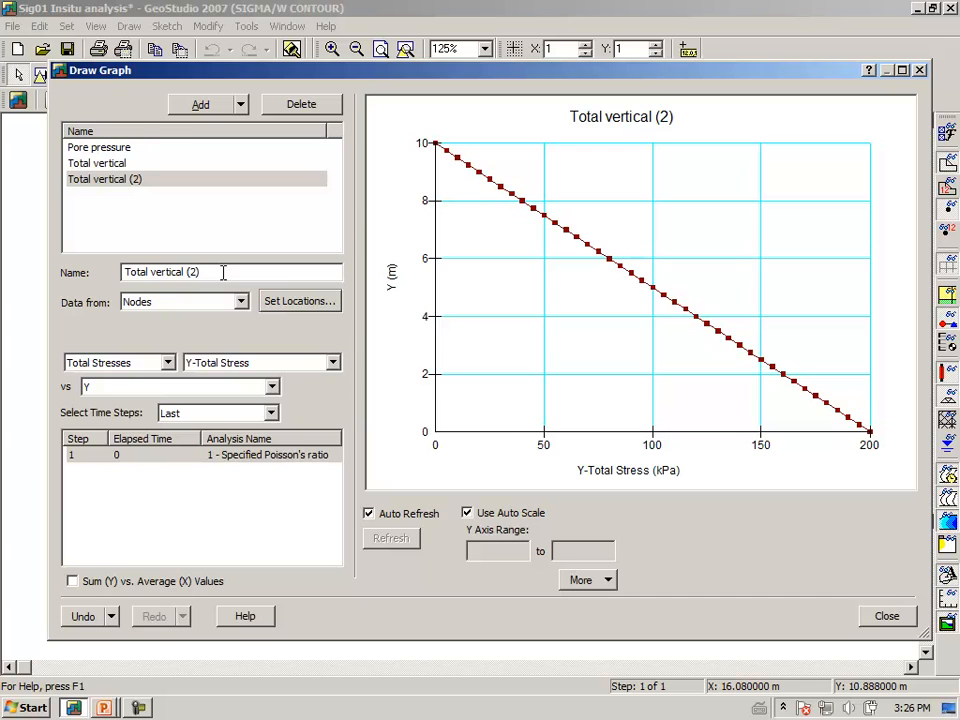
pyautogui.press('BackSpace')
pyautogui.press('BackSpace')
pyautogui.press('BackSpace')
pyautogui.press('BackSpace')
pyautogui.press('BackSpace')
pyautogui.press('BackSpace')
pyautogui.press('BackSpace')
pyautogui.press('BackSpace')
pyautogui.press('BackSpace')
pyautogui.press('BackSpace')
pyautogui.press('BackSpace')
pyautogui.write('hori')
pyautogui.write('zonart')
pyautogui.press('BackSpace')
pyautogui.press('BackSpace')
pyautogui.write('tal')
pyautogui.press('BackSpace')
pyautogui.press('BackSpace')
pyautogui.press('BackSpace')
pyautogui.write('tl')
pyautogui.press('Left')
pyautogui.press('Left')
pyautogui.press('Left')
pyautogui.write('tal')
pyautogui.press('Delete')
pyautogui.press('Delete')
# Change the plotted parameter of the Total horizontal graph to X-Total Stress and clear the graph selection.
pyautogui.click(333, 364)
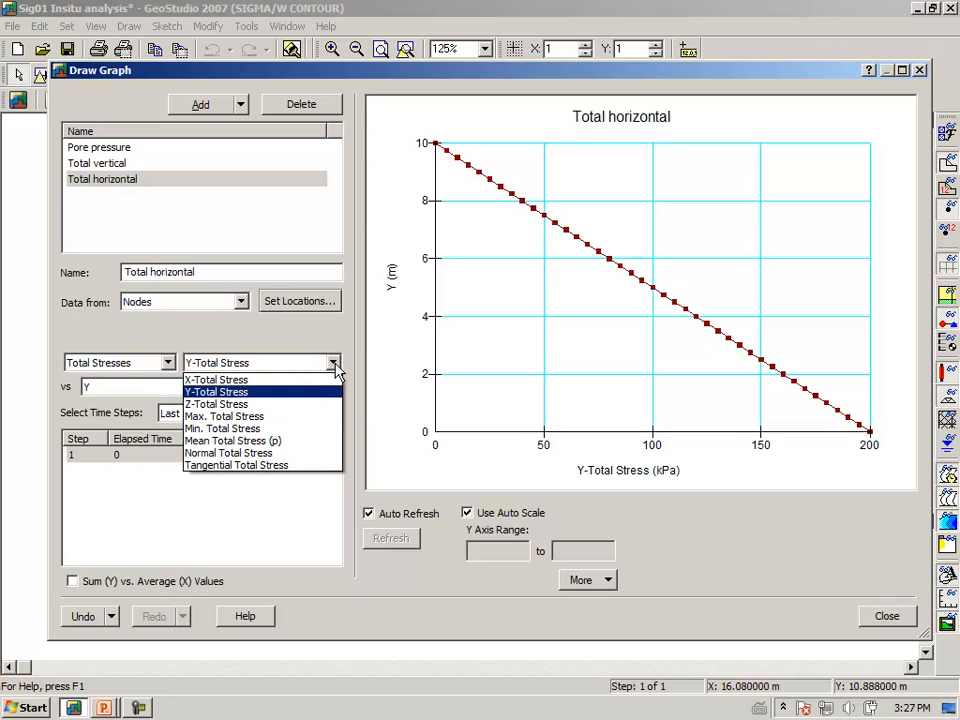
pyautogui.click(305, 381)
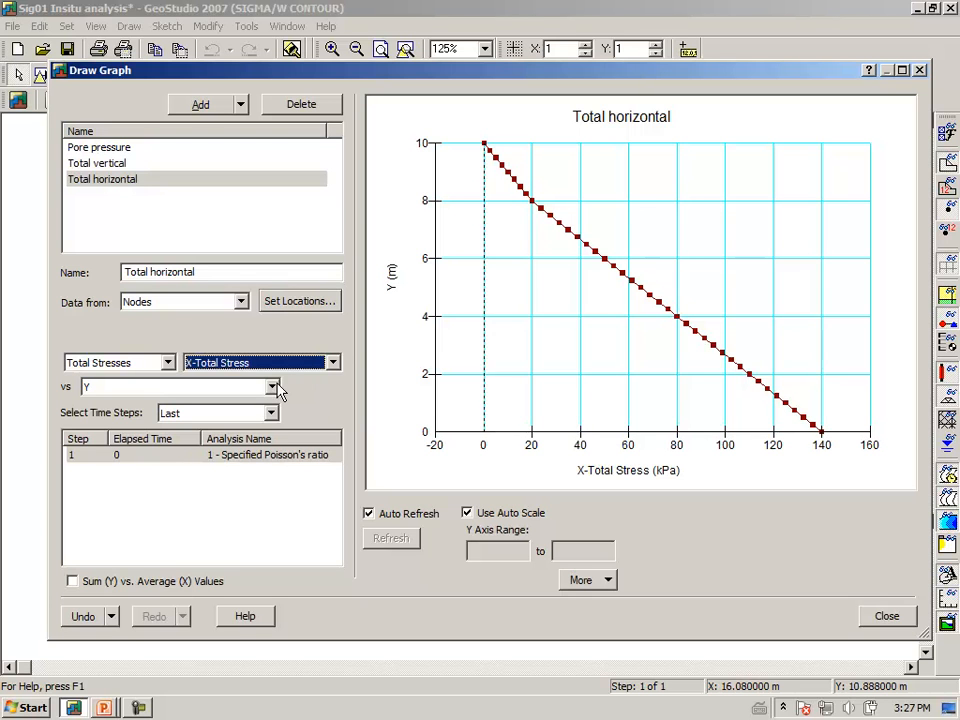
pyautogui.click(184, 216)
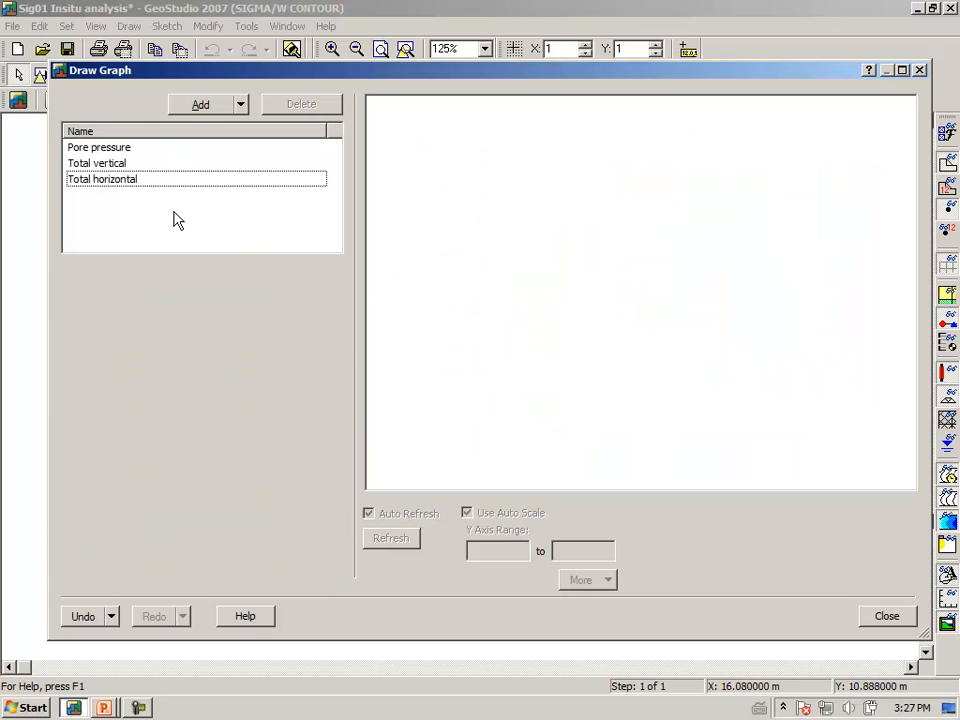
# Duplicate the Total vertical graph and rename the copy "Effective vertical".
pyautogui.click(140, 181)
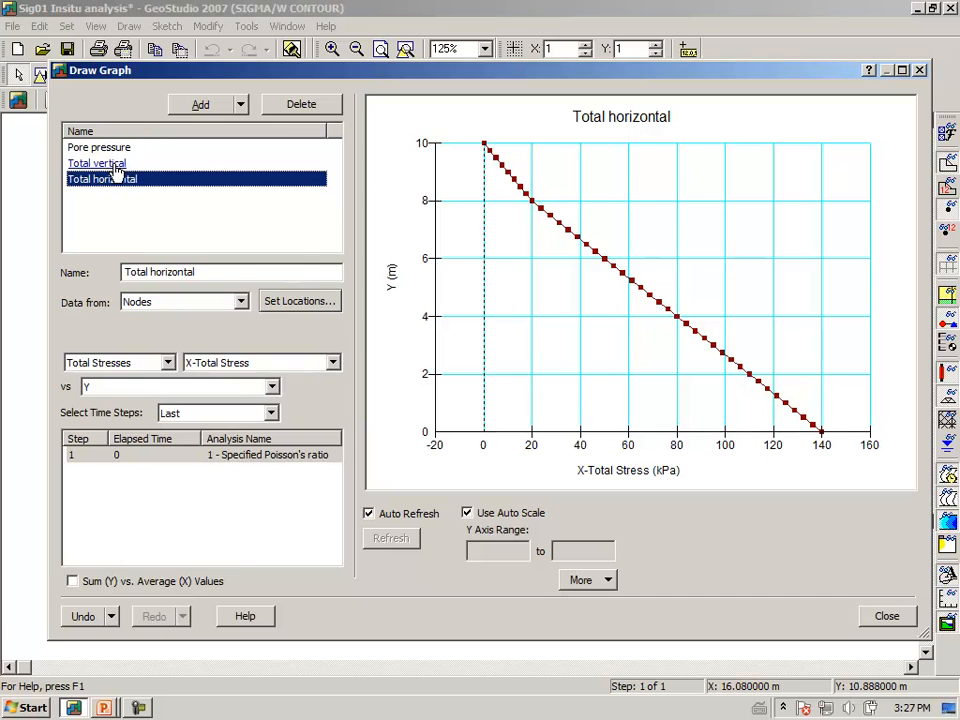
pyautogui.click(117, 164)
pyautogui.click(241, 104)
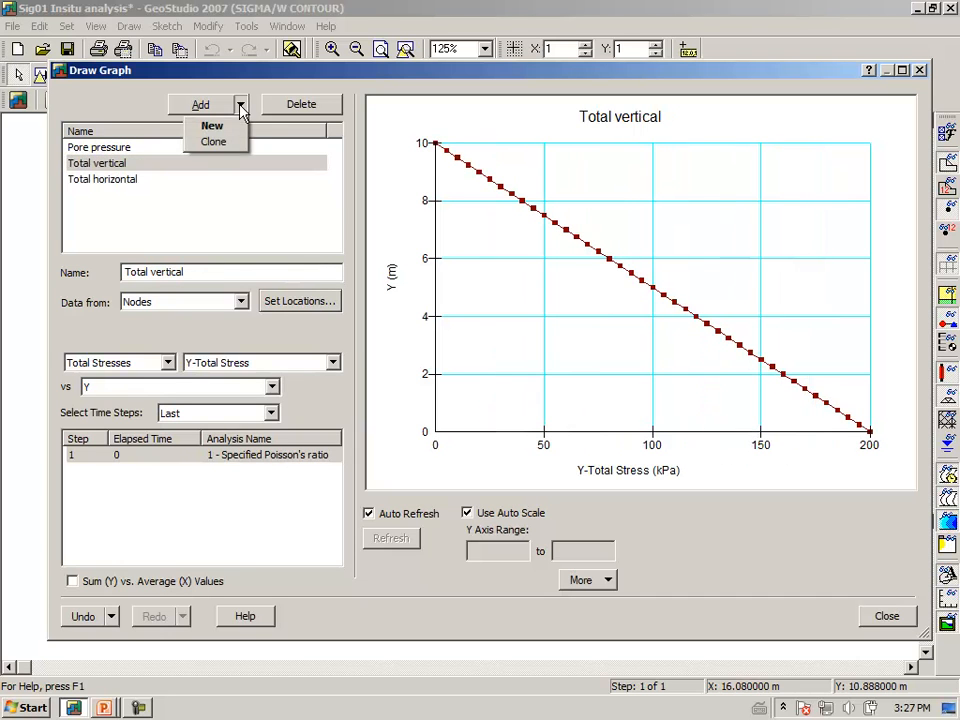
pyautogui.click(216, 143)
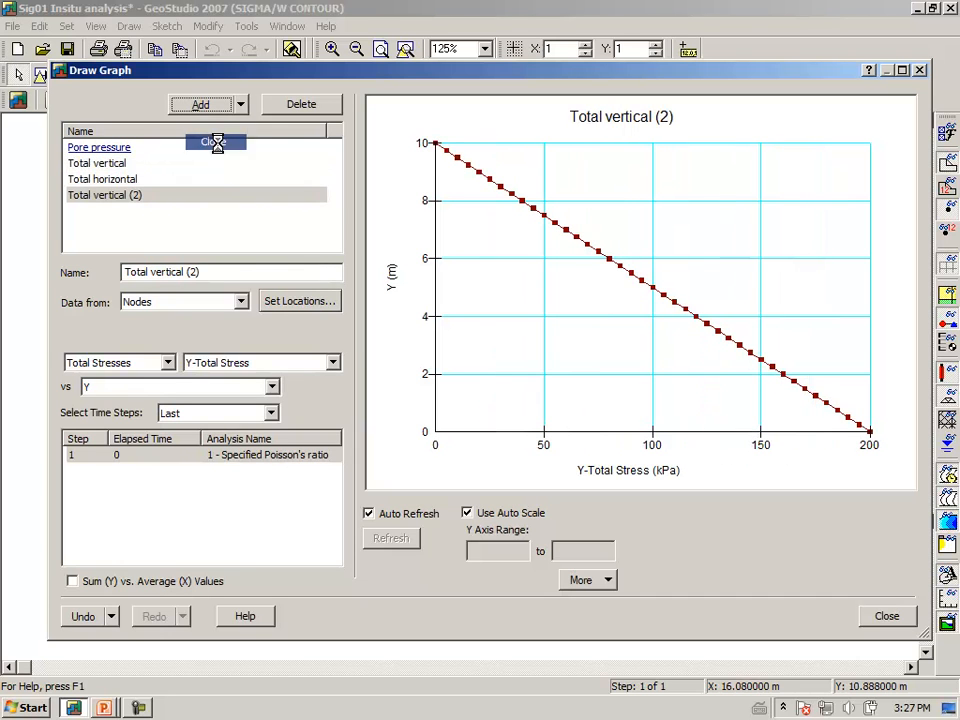
pyautogui.click(221, 272)
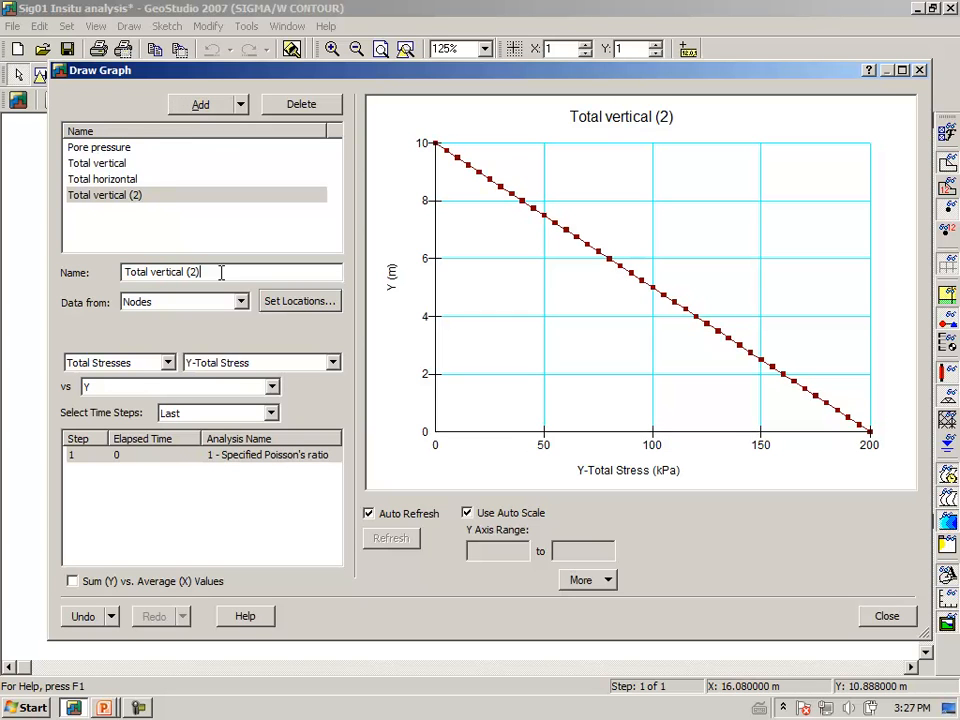
pyautogui.write('Effec')
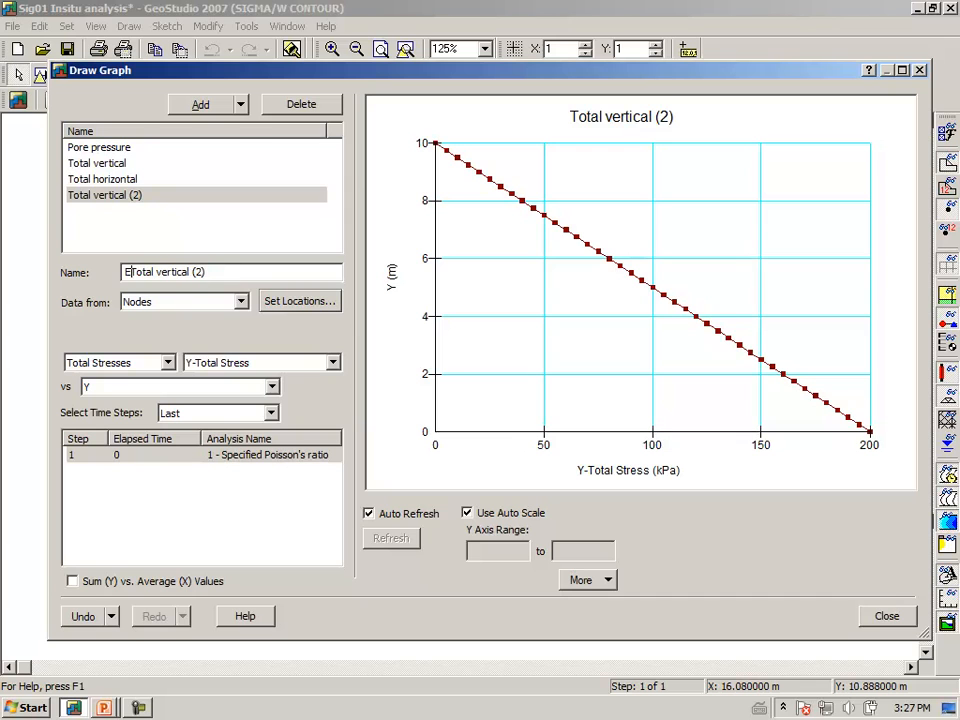
pyautogui.write('tive ')
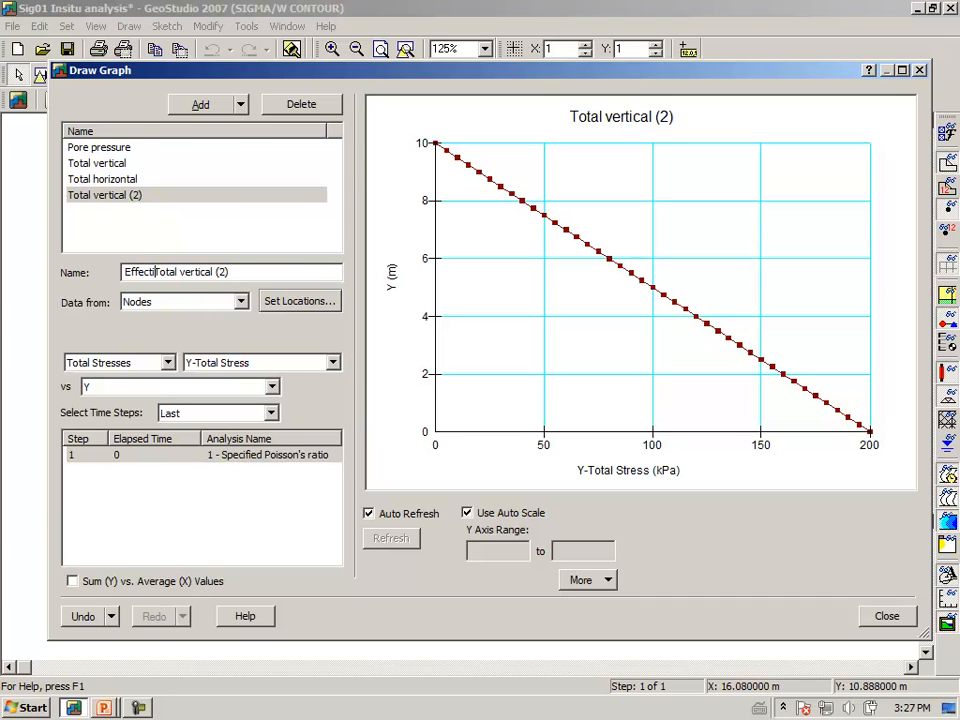
pyautogui.write('v')
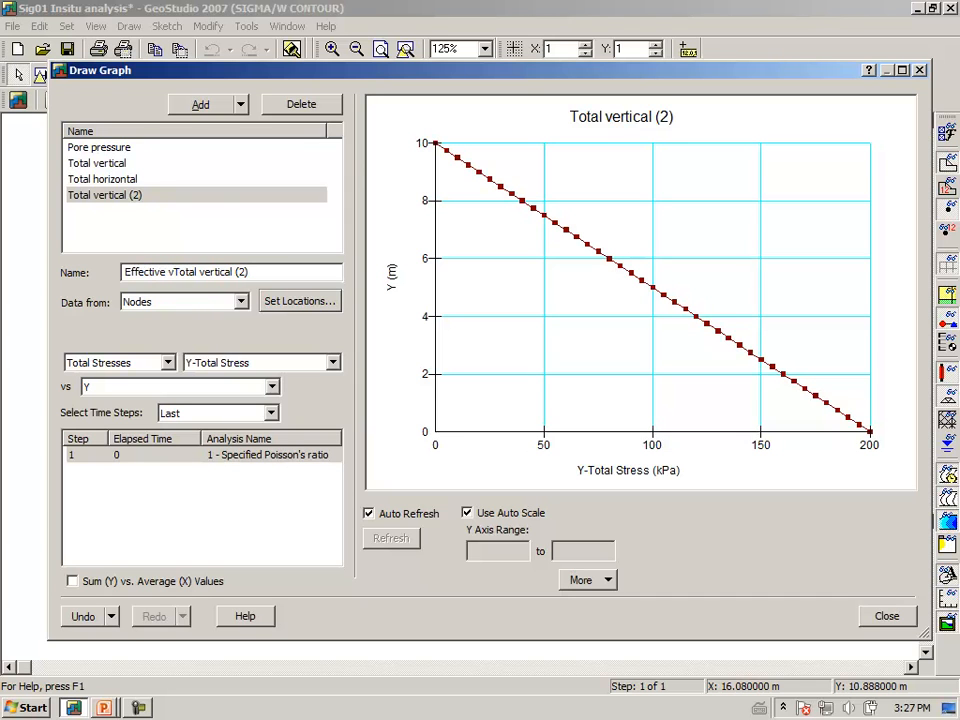
pyautogui.press('BackSpace')
pyautogui.press('Delete')
pyautogui.press('Delete')
pyautogui.press('Delete')
pyautogui.press('Delete')
pyautogui.press('Delete')
pyautogui.press('Delete')
pyautogui.press('Delete')
pyautogui.press('Delete')
pyautogui.press('Delete')
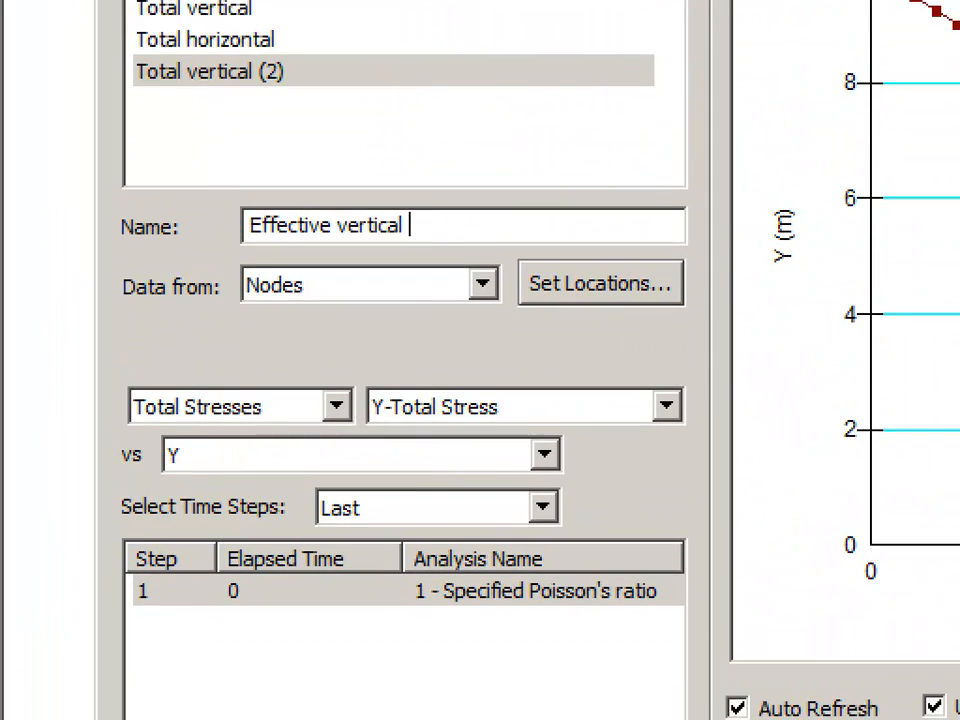
# Set the Effective vertical graph to plot Y-Effective Stress from the Effective Stresses category.
pyautogui.click(195, 401)
pyautogui.moveTo(157, 365)
pyautogui.mouseDown()
pyautogui.moveTo(180, 443)
pyautogui.moveTo(196, 284)
pyautogui.mouseUp()
pyautogui.click(337, 368)
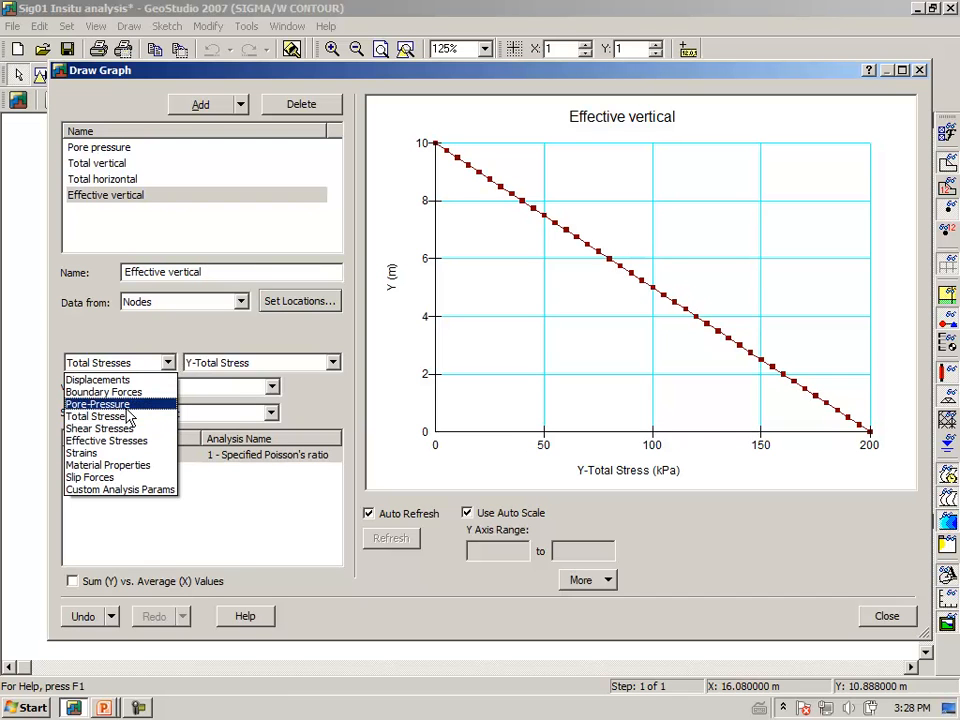
pyautogui.click(121, 446)
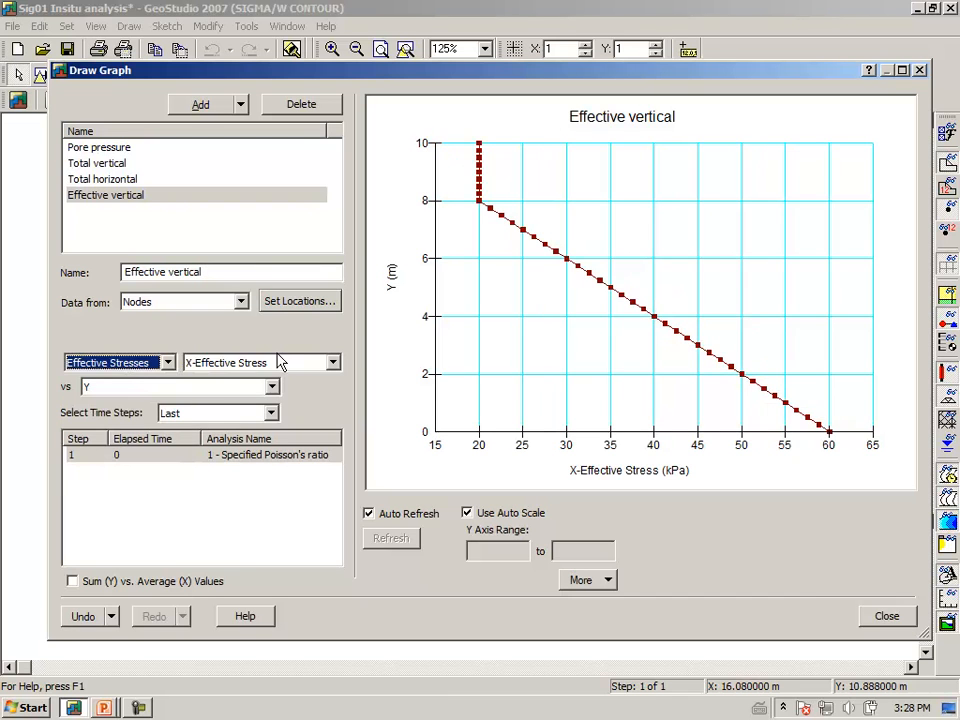
pyautogui.click(333, 366)
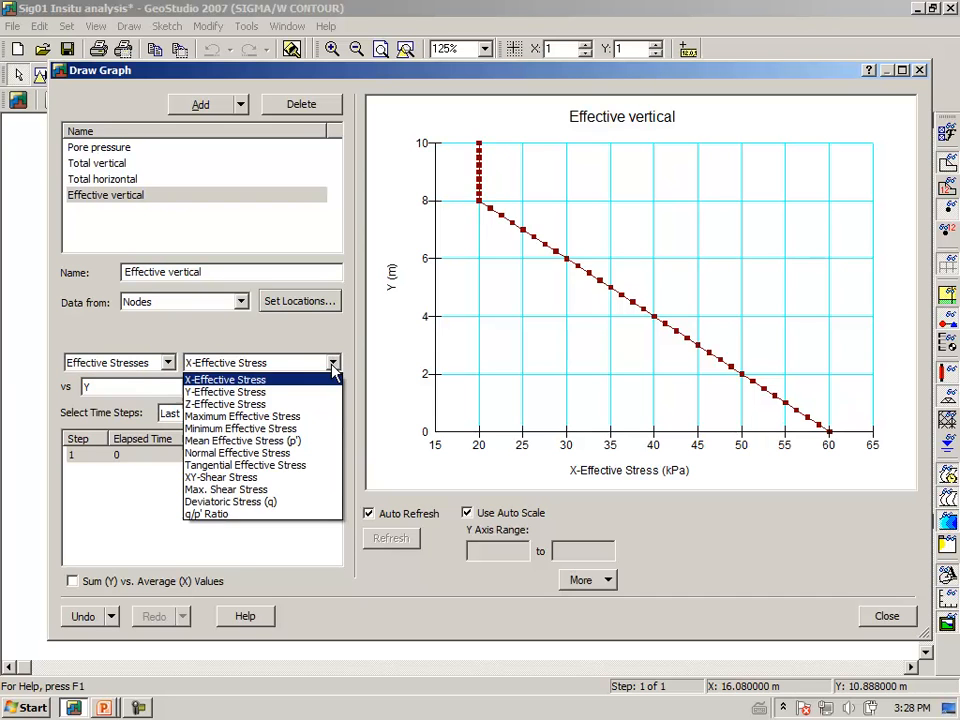
pyautogui.click(240, 392)
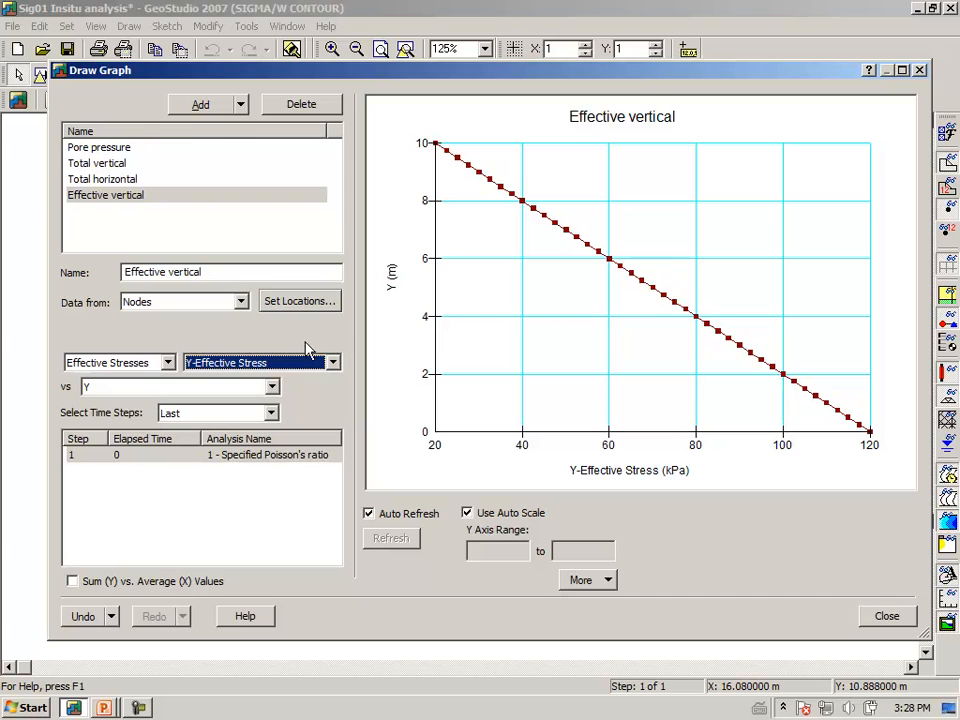
# Duplicate the Effective vertical graph as "Effective horizontal" and set its plotted parameter to X-Effective Stress.
pyautogui.click(240, 108)
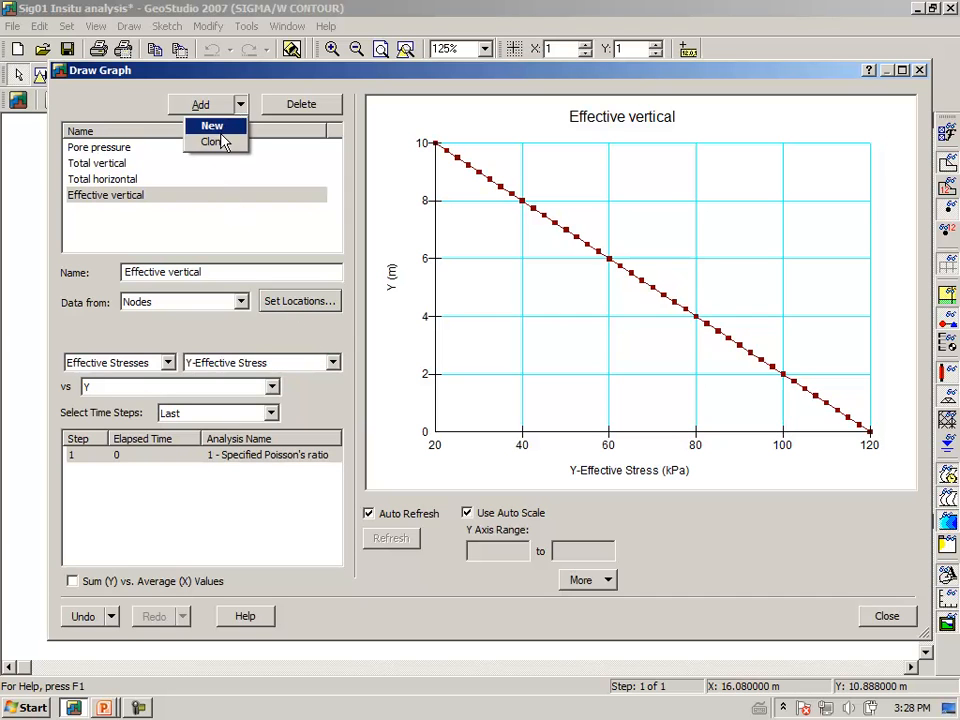
pyautogui.click(221, 144)
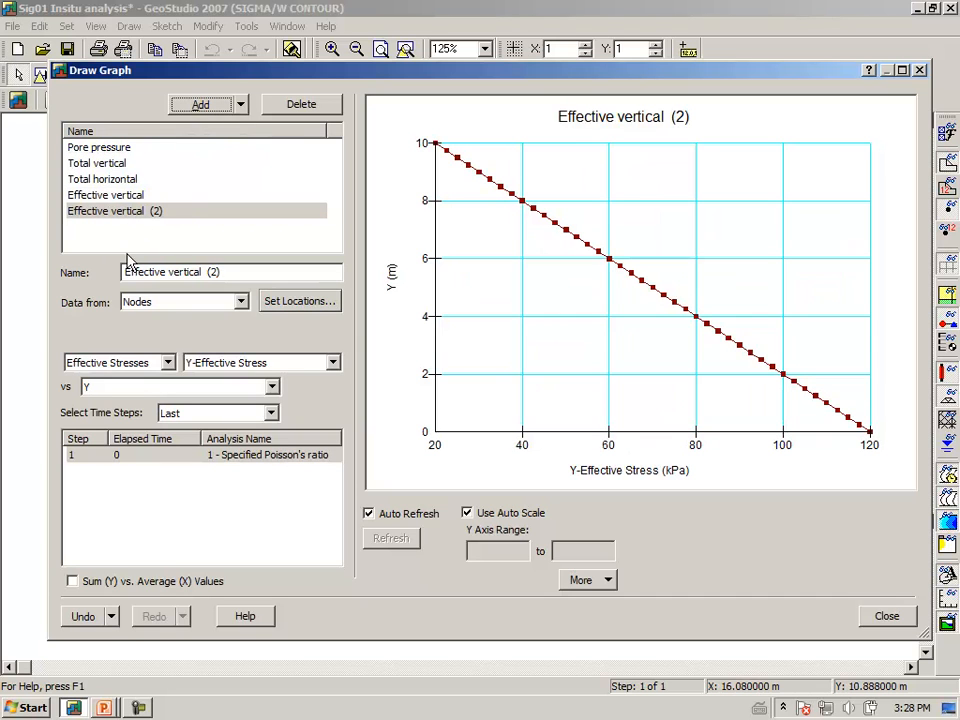
pyautogui.click(168, 272)
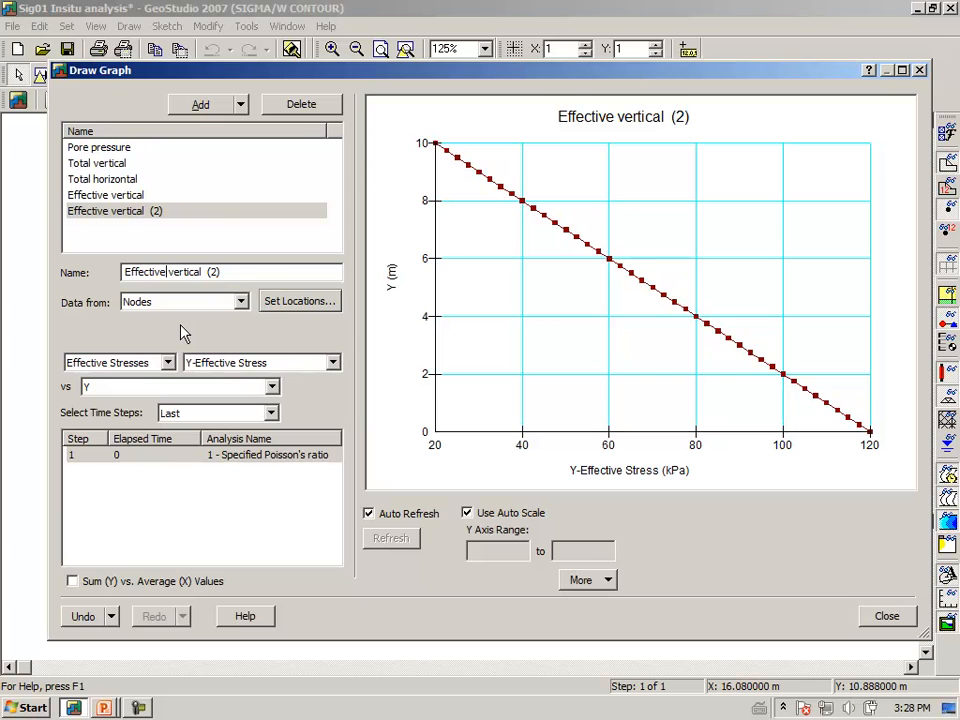
pyautogui.write('horizontal')
pyautogui.press('Delete')
pyautogui.press('Delete')
pyautogui.press('Delete')
pyautogui.press('Delete')
pyautogui.press('Delete')
pyautogui.press('Delete')
pyautogui.press('Delete')
pyautogui.press('Delete')
pyautogui.press('Delete')
pyautogui.press('Delete')
pyautogui.press('Delete')
pyautogui.press('Delete')
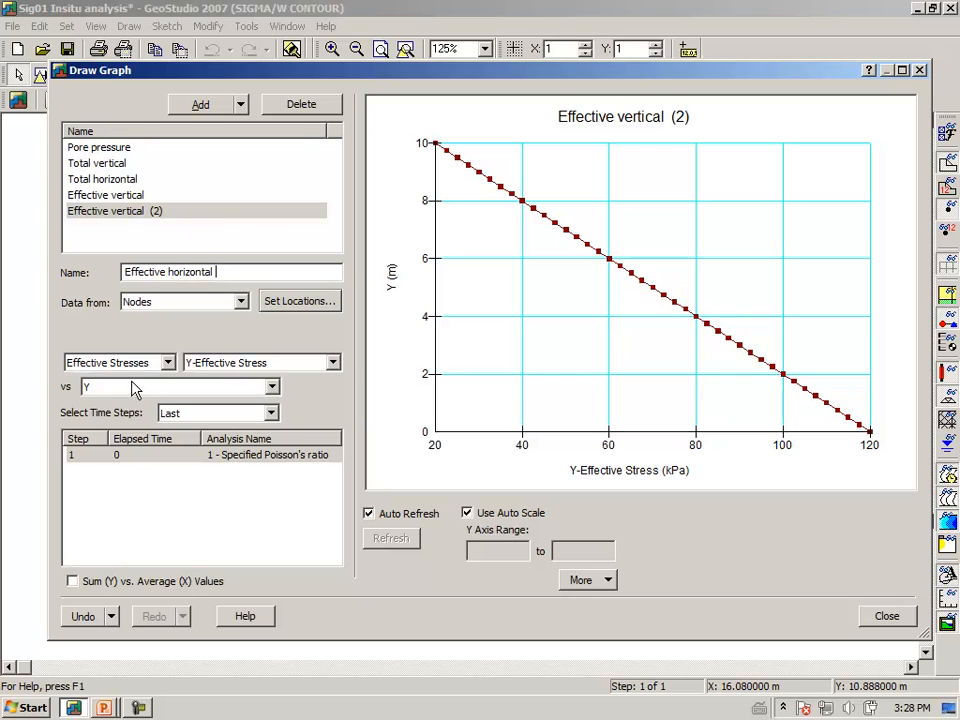
pyautogui.click(336, 368)
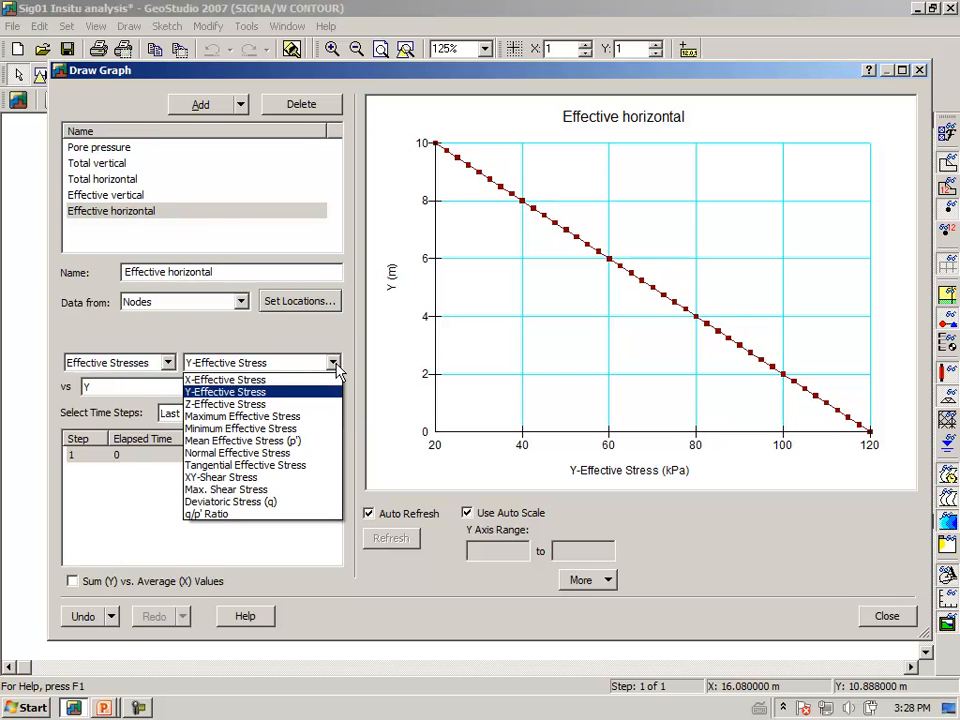
pyautogui.click(305, 385)
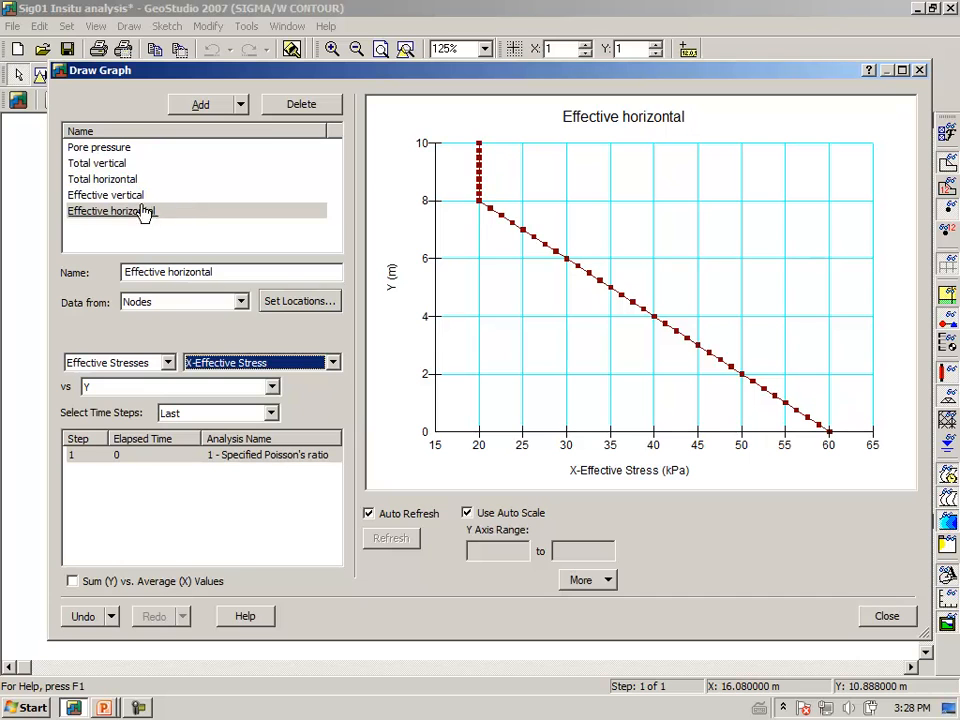
# Display the Total vertical graph and examine its stress values at the ground surface and at the base.
pyautogui.click(96, 168)
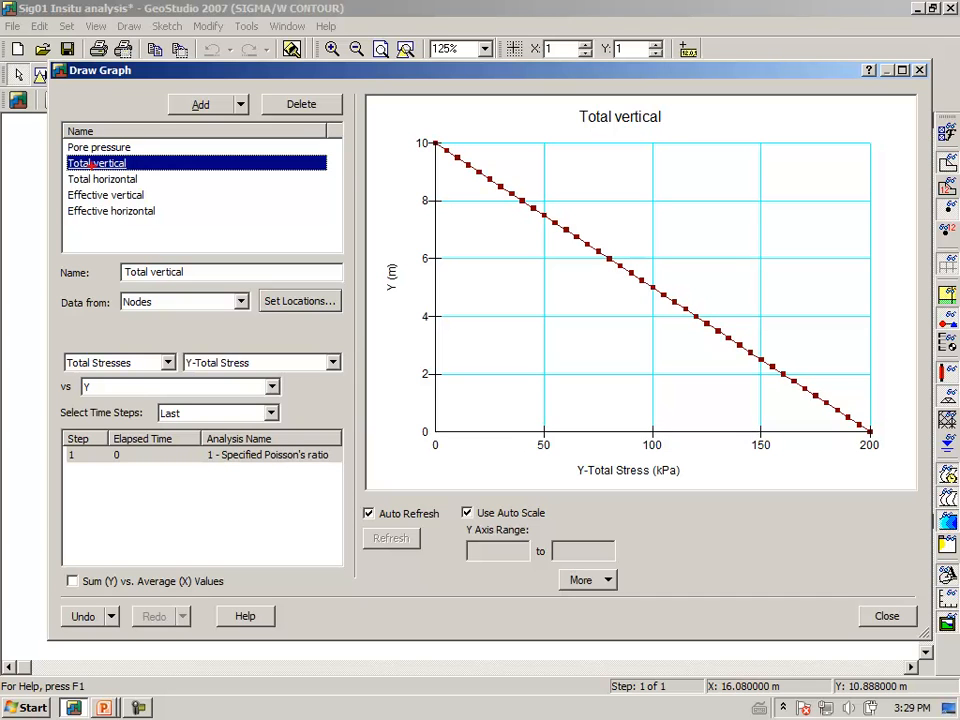
pyautogui.moveTo(414, 152)
pyautogui.mouseDown()
pyautogui.moveTo(439, 135)
pyautogui.moveTo(432, 152)
pyautogui.mouseUp()
pyautogui.moveTo(621, 145)
pyautogui.mouseDown()
pyautogui.moveTo(636, 160)
pyautogui.moveTo(677, 143)
pyautogui.mouseUp()
pyautogui.moveTo(661, 160)
pyautogui.mouseDown()
pyautogui.moveTo(722, 147)
pyautogui.moveTo(768, 156)
pyautogui.moveTo(782, 130)
pyautogui.moveTo(806, 122)
pyautogui.mouseUp()
pyautogui.moveTo(752, 172)
pyautogui.mouseDown()
pyautogui.moveTo(793, 166)
pyautogui.moveTo(794, 187)
pyautogui.moveTo(808, 161)
pyautogui.moveTo(797, 181)
pyautogui.mouseUp()
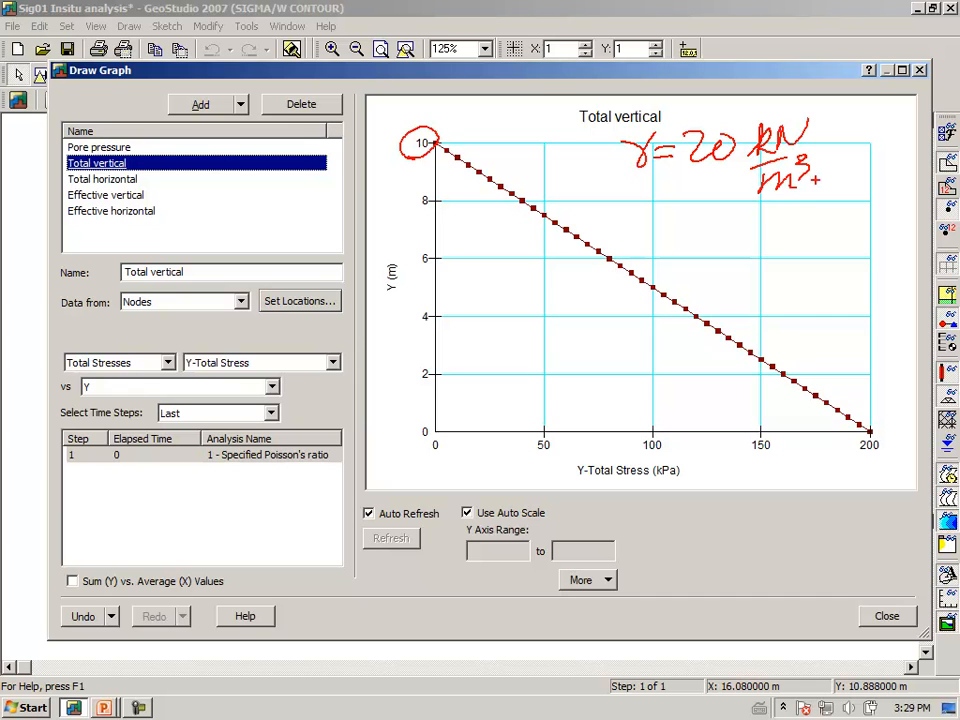
pyautogui.moveTo(876, 423)
pyautogui.mouseDown()
pyautogui.moveTo(855, 452)
pyautogui.moveTo(882, 436)
pyautogui.mouseUp()
pyautogui.press('Escape')
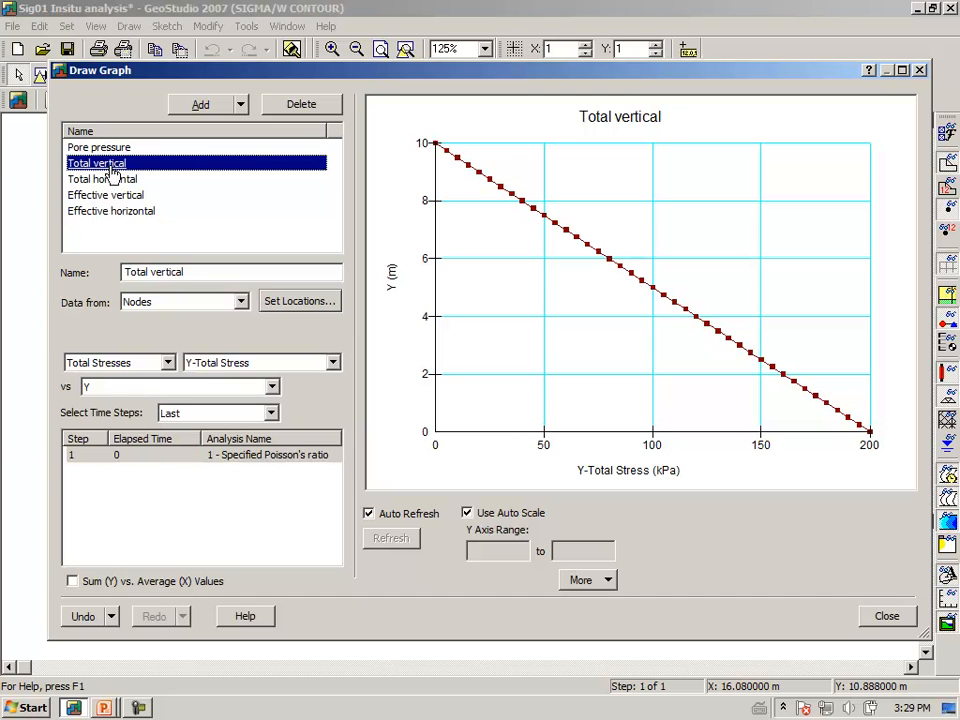
# Plot the Effective vertical, Pore pressure and Total vertical graphs together for comparison.
pyautogui.click(98, 199)
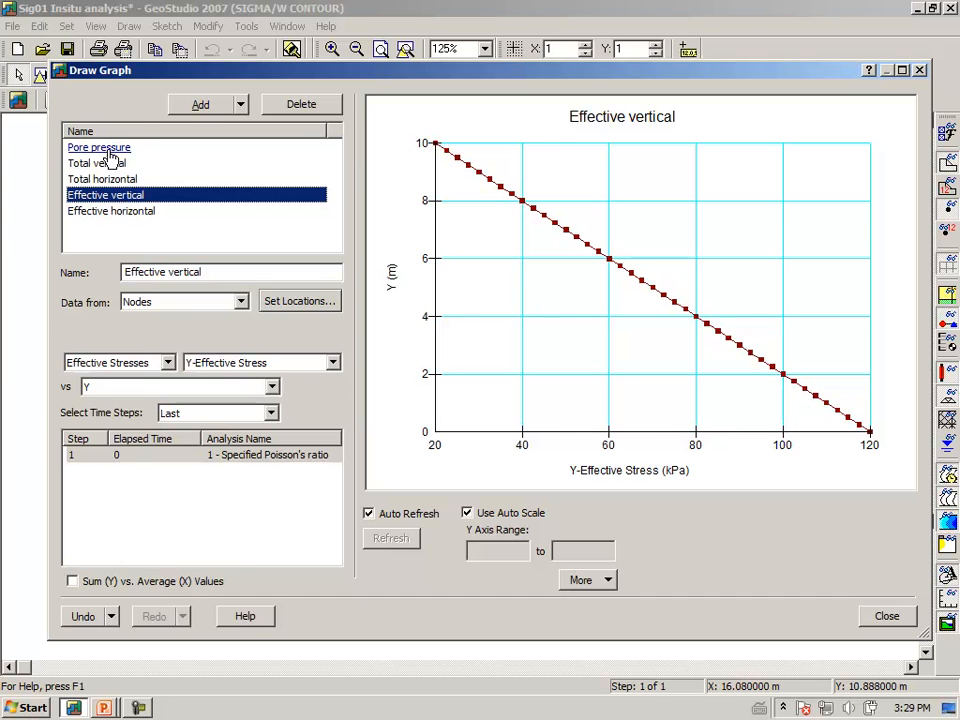
pyautogui.keyDown('ctrl'); pyautogui.click(109, 153); pyautogui.keyUp('ctrl')
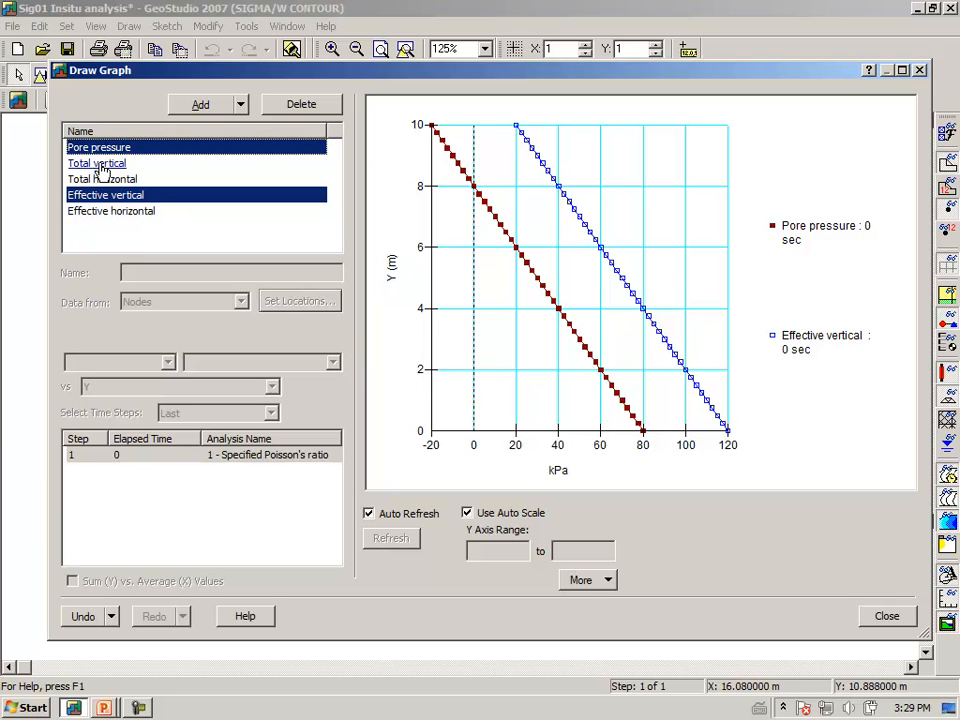
pyautogui.keyDown('ctrl'); pyautogui.click(100, 164); pyautogui.keyUp('ctrl')
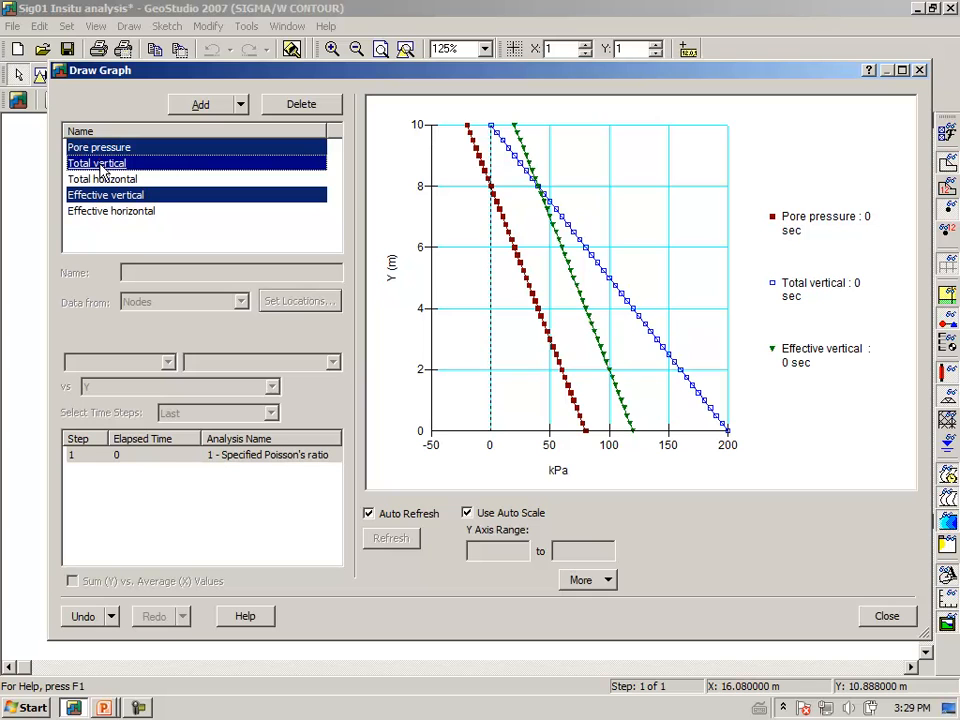
pyautogui.moveTo(576, 438)
pyautogui.mouseDown()
pyautogui.moveTo(591, 436)
pyautogui.moveTo(576, 469)
pyautogui.moveTo(586, 456)
pyautogui.moveTo(604, 468)
pyautogui.mouseUp()
pyautogui.moveTo(713, 453)
pyautogui.mouseDown()
pyautogui.moveTo(745, 420)
pyautogui.moveTo(740, 456)
pyautogui.moveTo(781, 437)
pyautogui.mouseUp()
pyautogui.moveTo(795, 422); pyautogui.dragTo(794, 424)
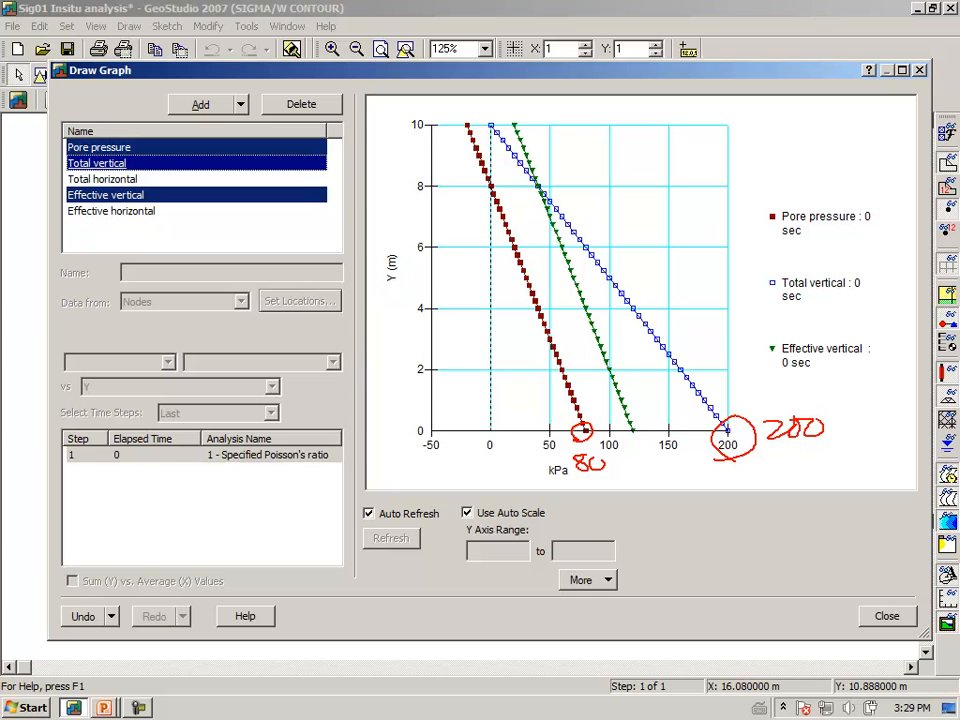
pyautogui.moveTo(621, 172)
pyautogui.mouseDown()
pyautogui.moveTo(625, 190)
pyautogui.moveTo(639, 156)
pyautogui.moveTo(646, 174)
pyautogui.moveTo(655, 155)
pyautogui.moveTo(681, 164)
pyautogui.moveTo(743, 145)
pyautogui.mouseUp()
pyautogui.moveTo(760, 144); pyautogui.dragTo(830, 130)
pyautogui.moveTo(670, 210); pyautogui.dragTo(689, 198)
pyautogui.moveTo(716, 190)
pyautogui.mouseDown()
pyautogui.moveTo(718, 206)
pyautogui.moveTo(750, 203)
pyautogui.moveTo(761, 184)
pyautogui.mouseUp()
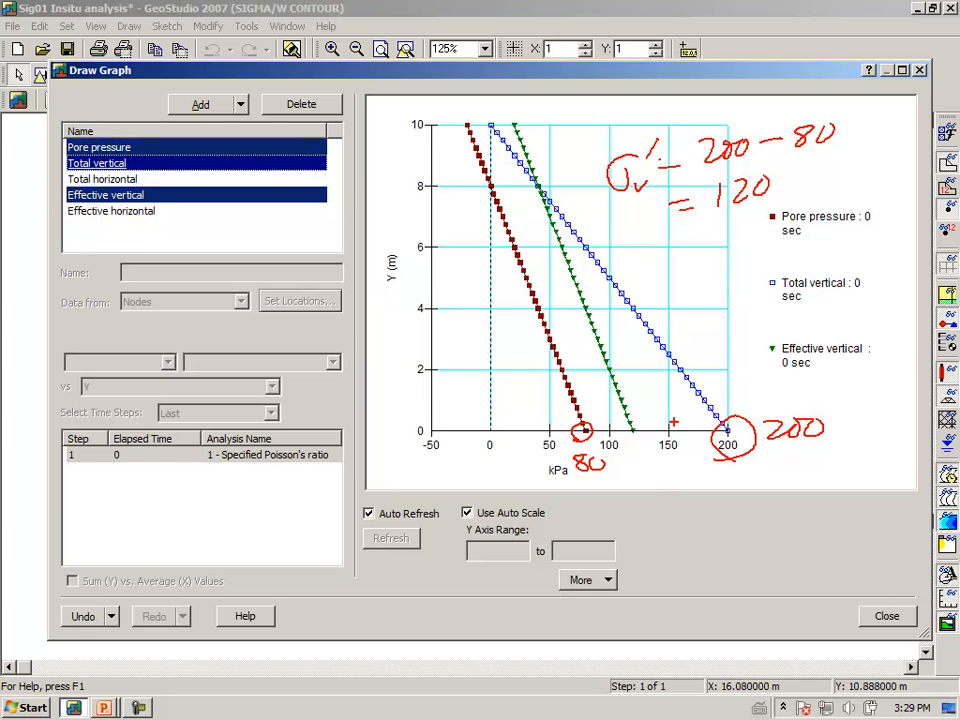
pyautogui.moveTo(626, 251); pyautogui.dragTo(655, 282)
pyautogui.moveTo(645, 229)
pyautogui.mouseDown()
pyautogui.moveTo(644, 240)
pyautogui.moveTo(690, 239)
pyautogui.mouseUp()
pyautogui.moveTo(670, 256)
pyautogui.mouseDown()
pyautogui.moveTo(710, 258)
pyautogui.moveTo(728, 247)
pyautogui.moveTo(736, 256)
pyautogui.mouseUp()
pyautogui.moveTo(752, 242)
pyautogui.mouseDown()
pyautogui.moveTo(750, 256)
pyautogui.moveTo(790, 255)
pyautogui.mouseUp()
pyautogui.moveTo(789, 238)
pyautogui.mouseDown()
pyautogui.moveTo(774, 256)
pyautogui.moveTo(807, 238)
pyautogui.moveTo(828, 256)
pyautogui.mouseUp()
pyautogui.moveTo(833, 231); pyautogui.dragTo(849, 229)
pyautogui.moveTo(678, 284); pyautogui.dragTo(698, 282)
pyautogui.moveTo(679, 297); pyautogui.dragTo(739, 283)
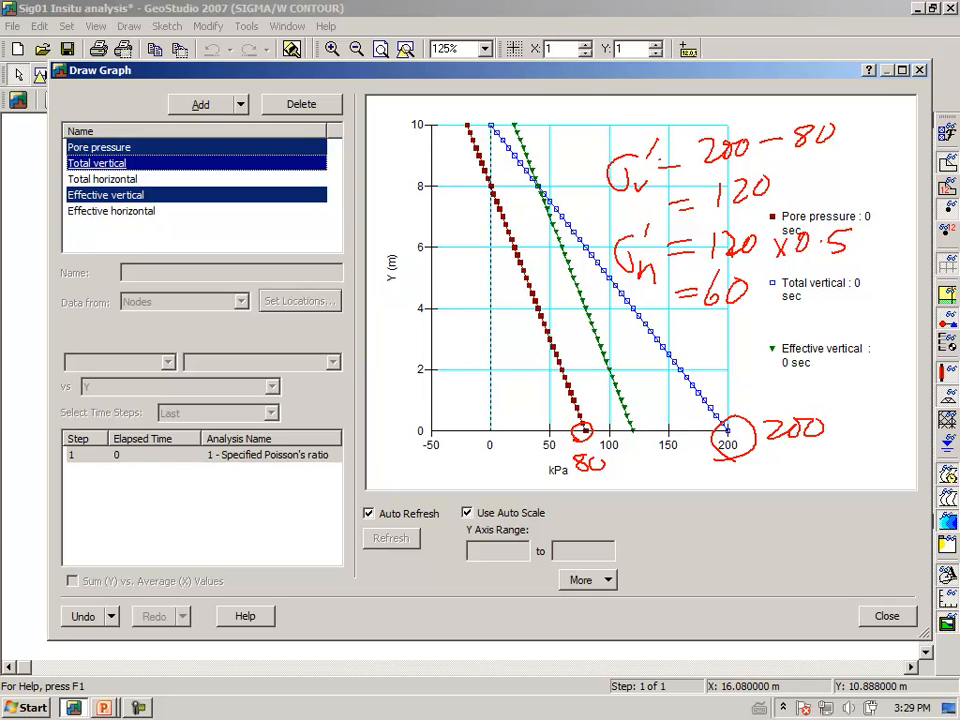
pyautogui.press('Escape')
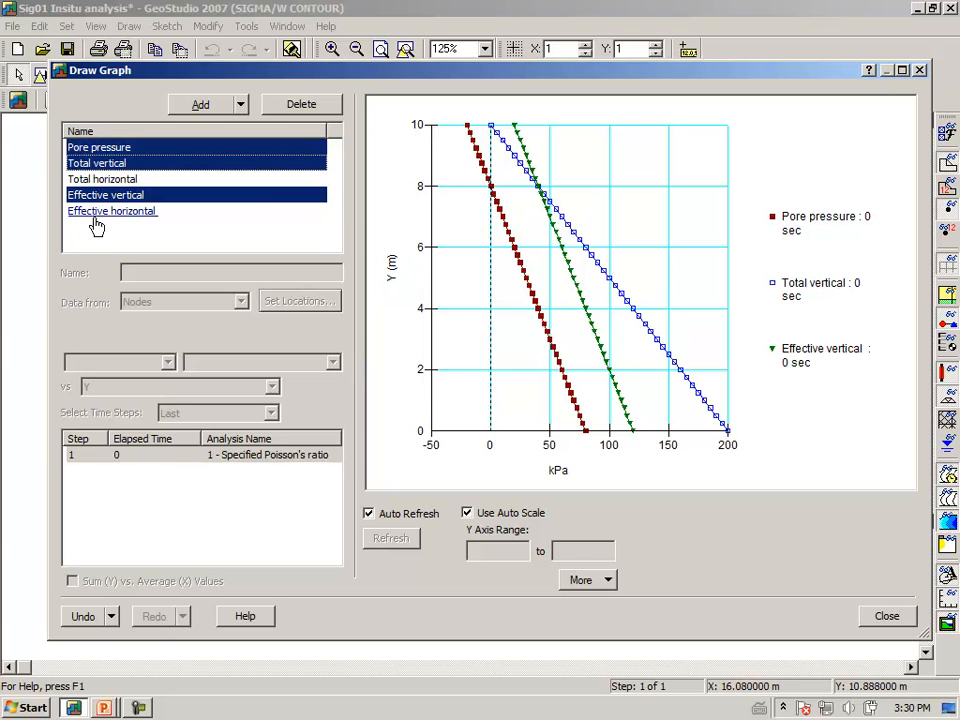
# Plot only the Effective vertical and Effective horizontal graphs together and examine their stresses at the base and ground surface.
pyautogui.click(110, 198)
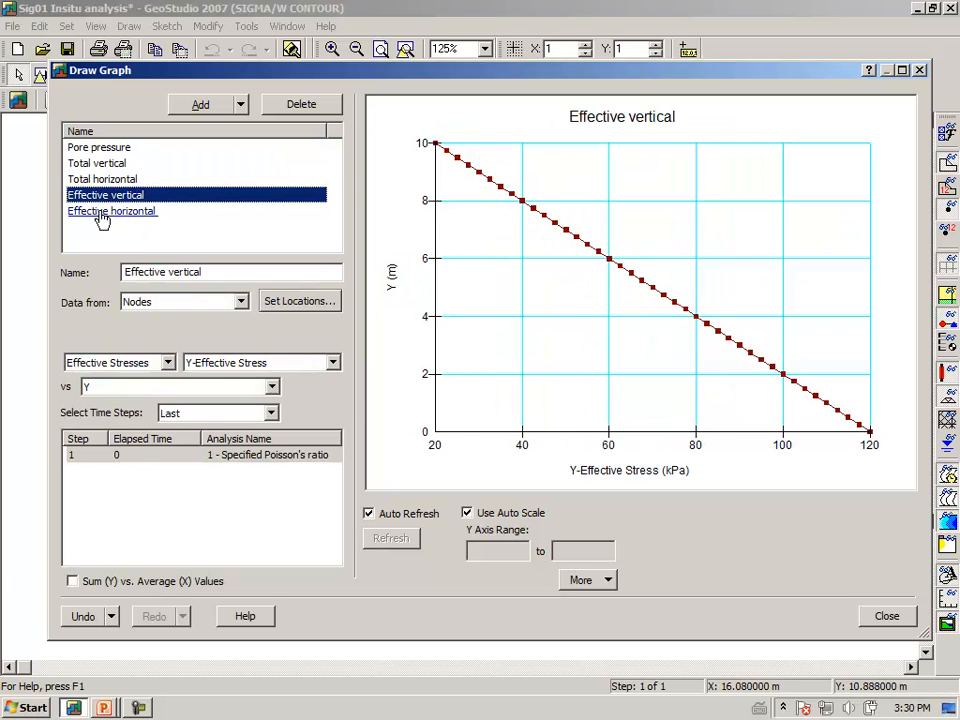
pyautogui.keyDown('ctrl'); pyautogui.click(101, 214); pyautogui.keyUp('ctrl')
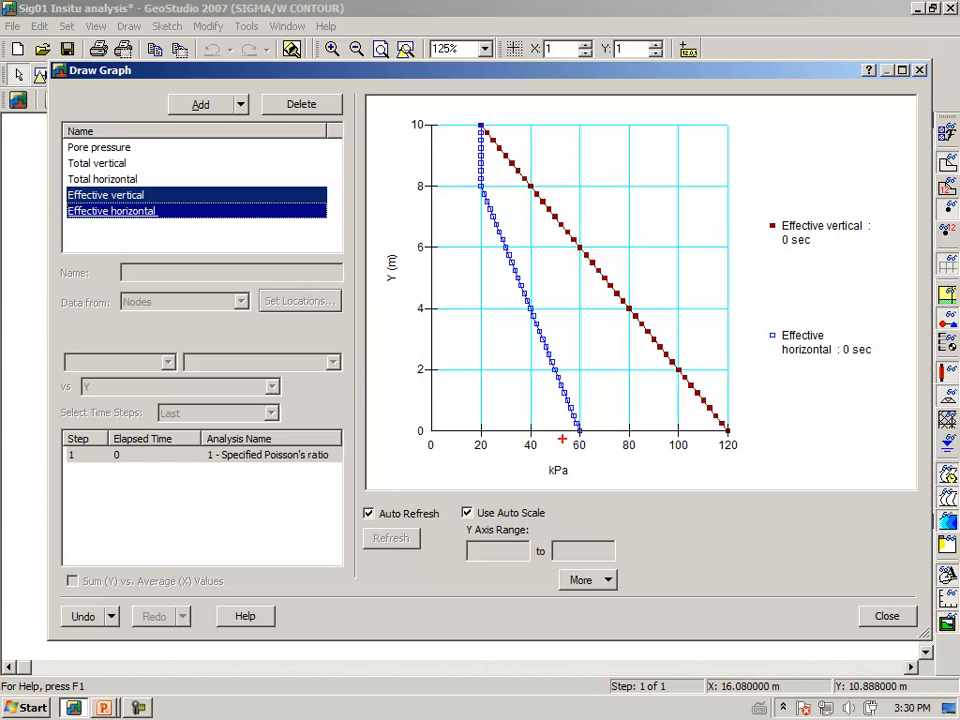
pyautogui.moveTo(601, 440); pyautogui.dragTo(578, 418)
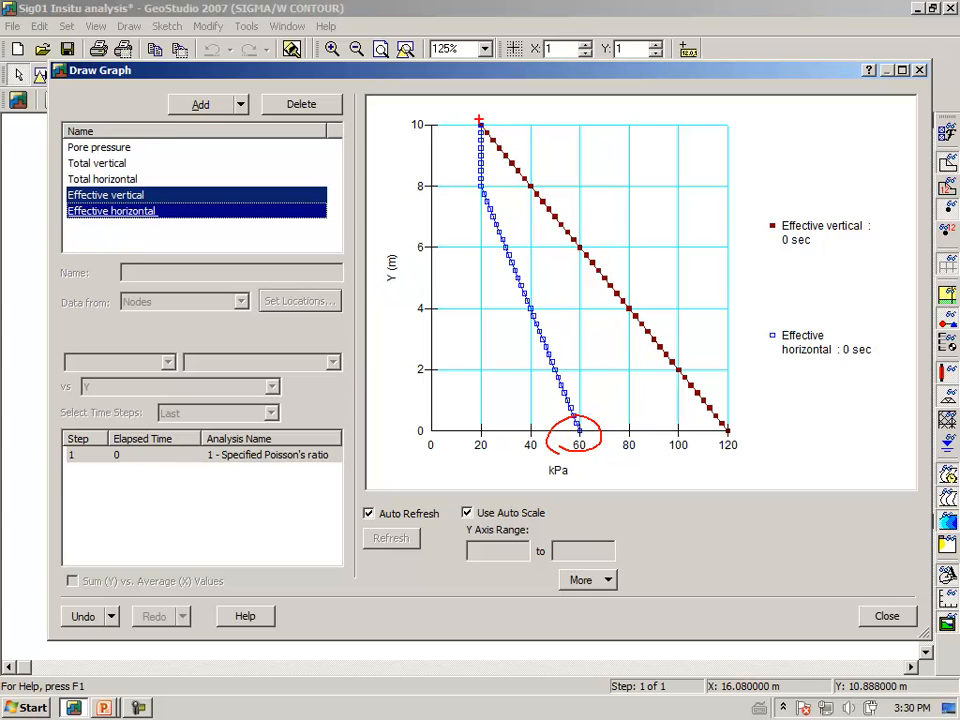
pyautogui.moveTo(480, 123); pyautogui.dragTo(481, 124)
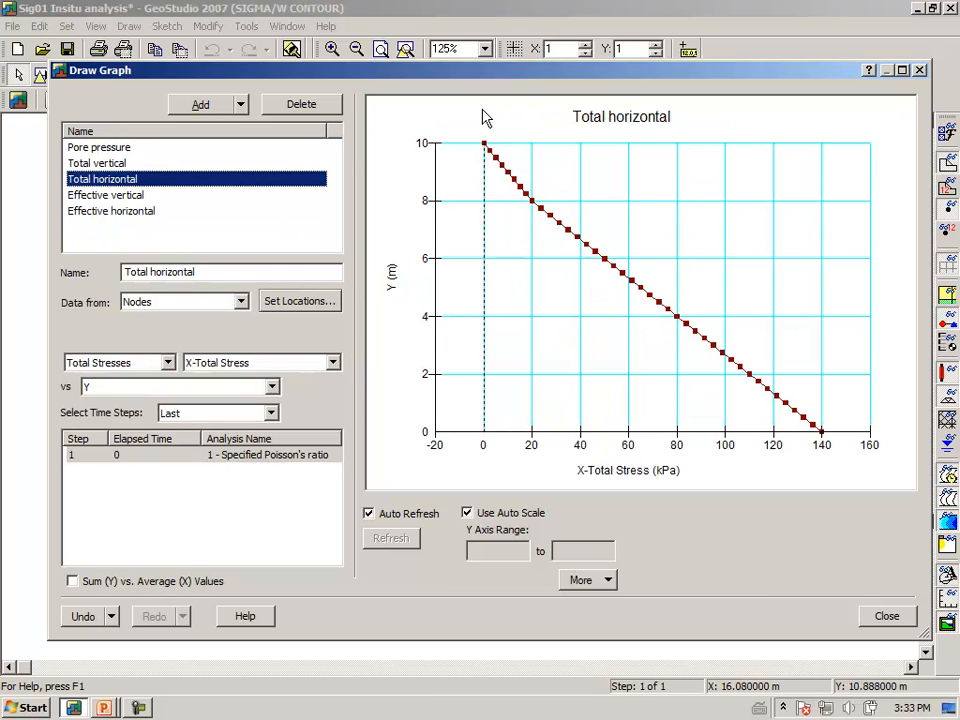
pyautogui.moveTo(493, 148)
pyautogui.moveTo(616, 446)
pyautogui.mouseDown()
pyautogui.moveTo(637, 446)
pyautogui.moveTo(619, 440)
pyautogui.mouseUp()
pyautogui.moveTo(578, 380)
pyautogui.mouseDown()
pyautogui.moveTo(582, 396)
pyautogui.moveTo(591, 380)
pyautogui.mouseUp()
pyautogui.moveTo(587, 388); pyautogui.dragTo(606, 402)
pyautogui.moveTo(605, 390); pyautogui.dragTo(592, 408)
pyautogui.moveTo(604, 358)
pyautogui.mouseDown()
pyautogui.moveTo(601, 371)
pyautogui.moveTo(625, 374)
pyautogui.moveTo(622, 366)
pyautogui.moveTo(651, 381)
pyautogui.moveTo(660, 368)
pyautogui.mouseUp()
pyautogui.moveTo(581, 310)
pyautogui.mouseDown()
pyautogui.moveTo(598, 326)
pyautogui.moveTo(631, 316)
pyautogui.mouseUp()
pyautogui.moveTo(613, 325)
pyautogui.mouseDown()
pyautogui.moveTo(662, 324)
pyautogui.moveTo(690, 307)
pyautogui.mouseUp()
pyautogui.moveTo(606, 232)
pyautogui.mouseDown()
pyautogui.moveTo(590, 255)
pyautogui.moveTo(630, 225)
pyautogui.moveTo(635, 267)
pyautogui.moveTo(620, 268)
pyautogui.moveTo(682, 238)
pyautogui.mouseUp()
pyautogui.moveTo(662, 247)
pyautogui.mouseDown()
pyautogui.moveTo(697, 250)
pyautogui.moveTo(718, 233)
pyautogui.moveTo(737, 250)
pyautogui.mouseUp()
pyautogui.moveTo(730, 240); pyautogui.dragTo(791, 227)
pyautogui.moveTo(720, 276)
pyautogui.mouseDown()
pyautogui.moveTo(738, 275)
pyautogui.moveTo(740, 286)
pyautogui.mouseUp()
pyautogui.moveTo(758, 266)
pyautogui.mouseDown()
pyautogui.moveTo(756, 292)
pyautogui.moveTo(786, 280)
pyautogui.mouseUp()
pyautogui.moveTo(781, 266)
pyautogui.mouseDown()
pyautogui.moveTo(781, 295)
pyautogui.moveTo(795, 268)
pyautogui.mouseUp()
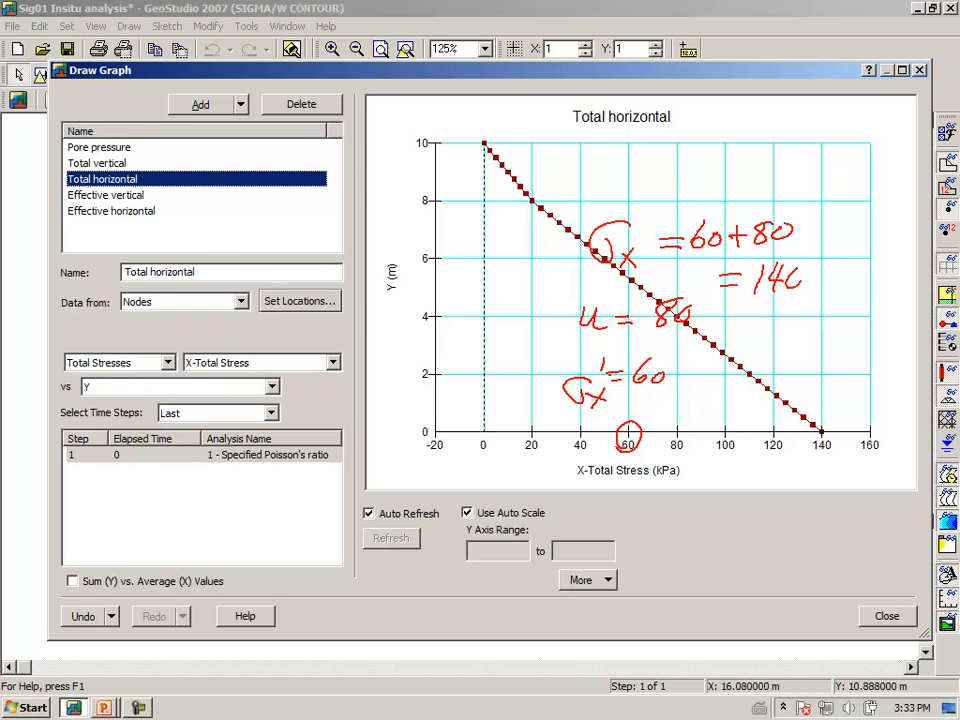
pyautogui.moveTo(806, 455)
pyautogui.mouseDown()
pyautogui.moveTo(842, 451)
pyautogui.moveTo(848, 440)
pyautogui.moveTo(808, 460)
pyautogui.mouseUp()
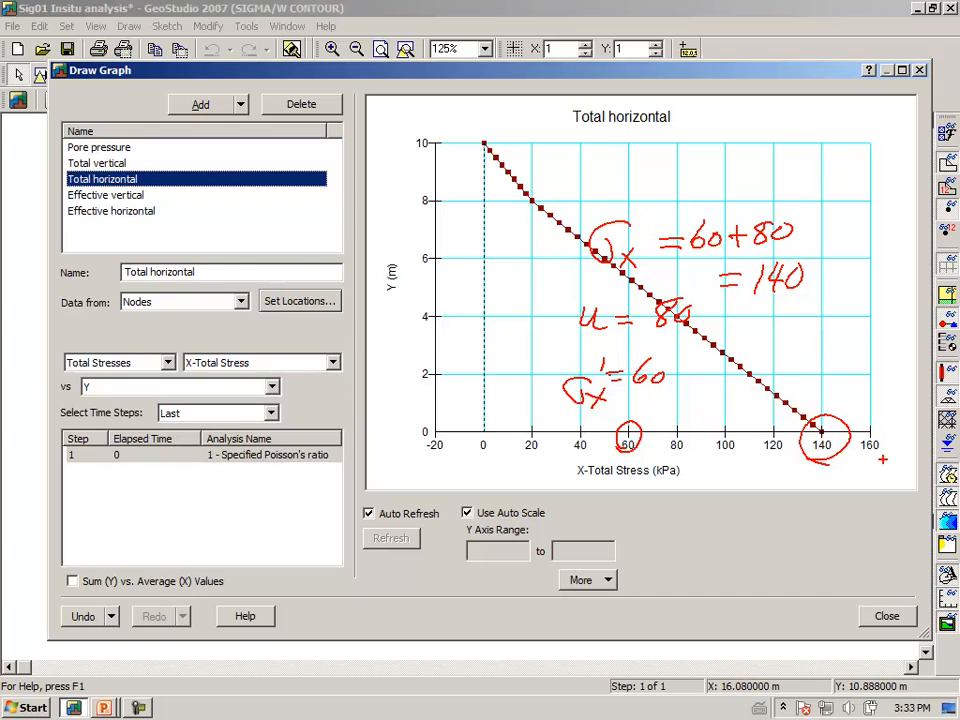
pyautogui.press('Escape')
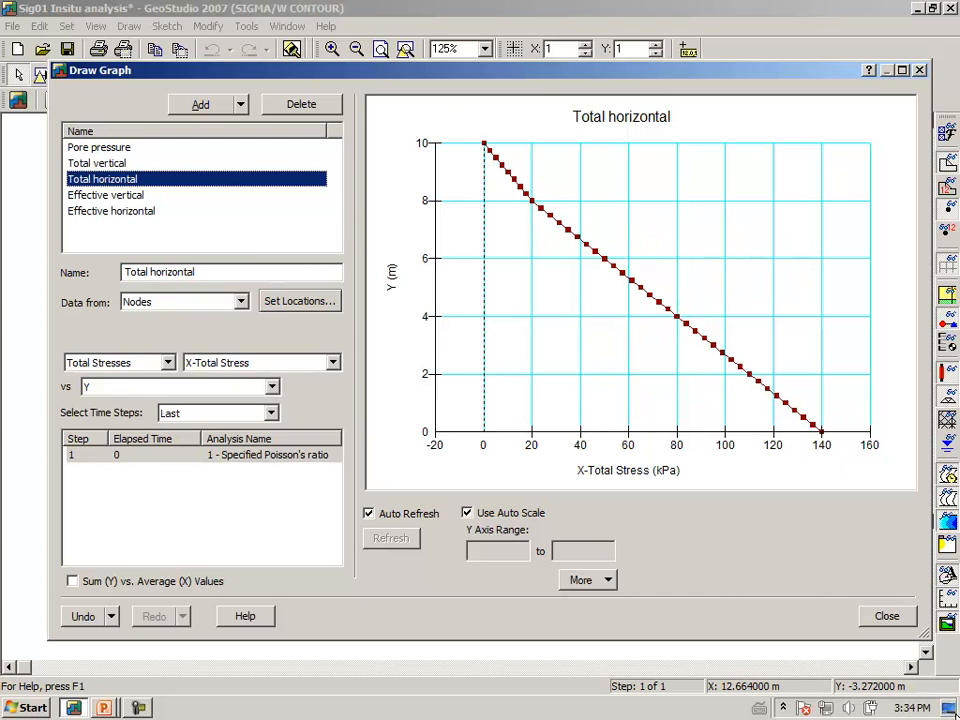
# Close the Draw Graph window and return to the stress contour view.
pyautogui.click(880, 616)
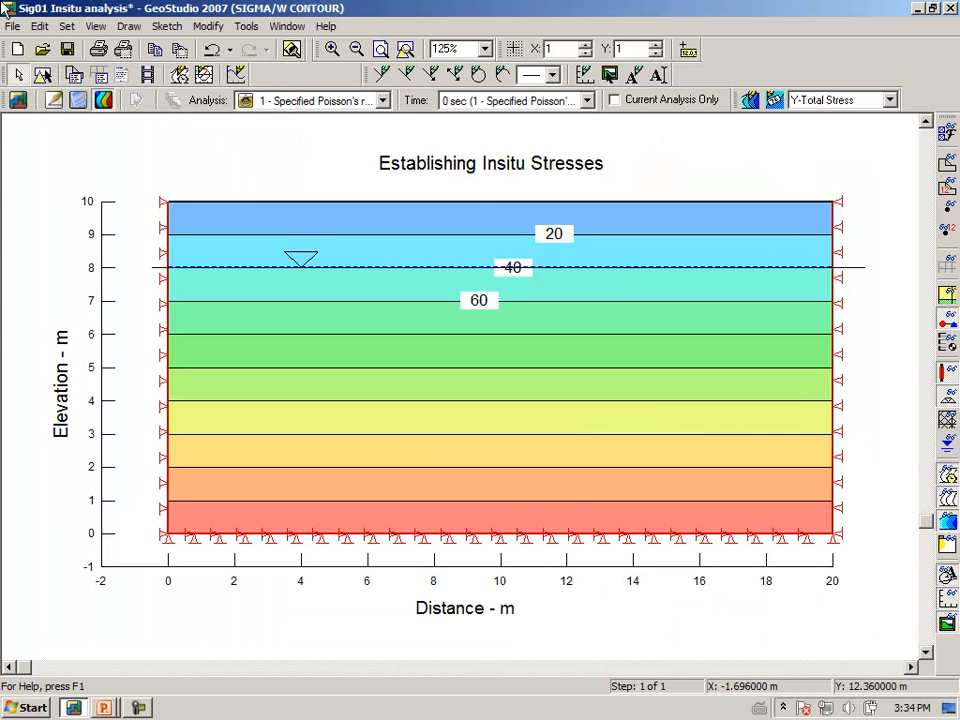
# Return to the model definition view and clone the 1 - Specified Poisson's ratio analysis.
pyautogui.click(55, 101)
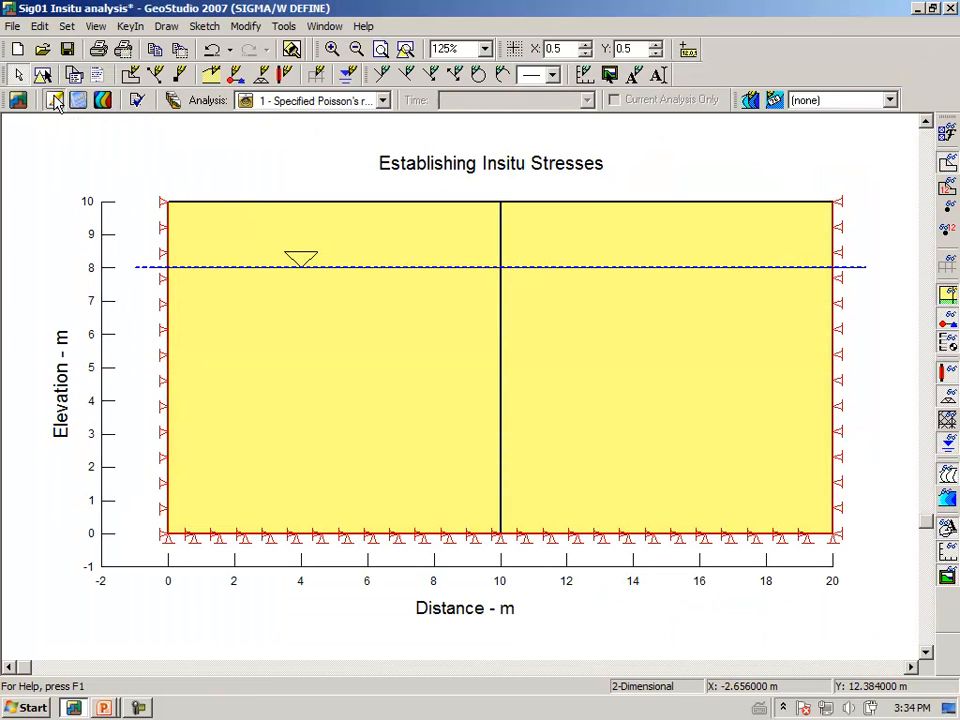
pyautogui.click(172, 104)
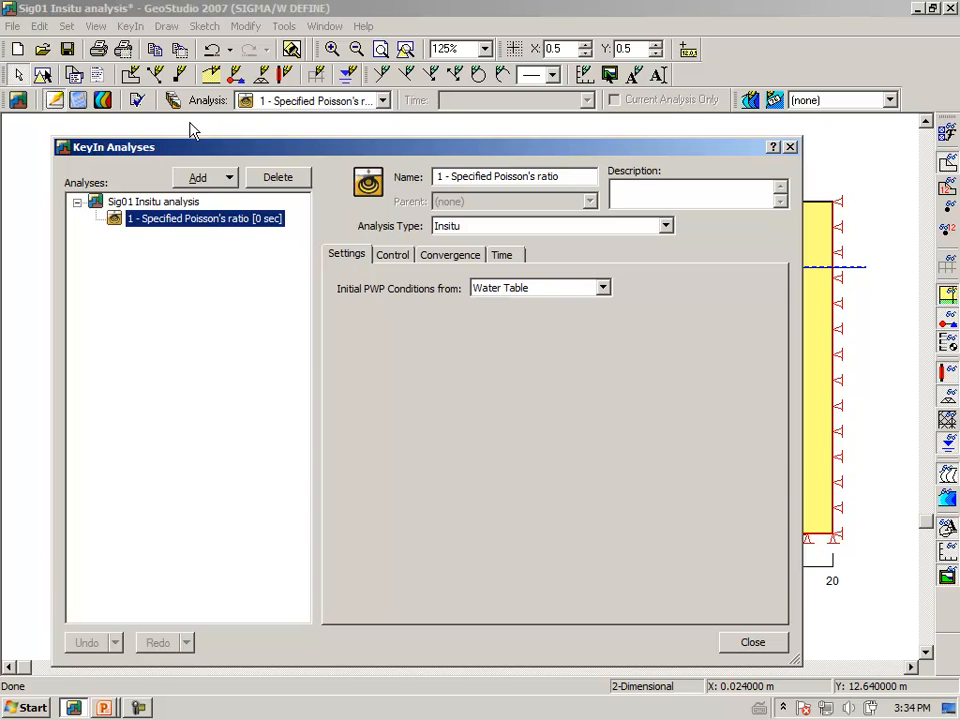
pyautogui.click(231, 180)
pyautogui.click(219, 198)
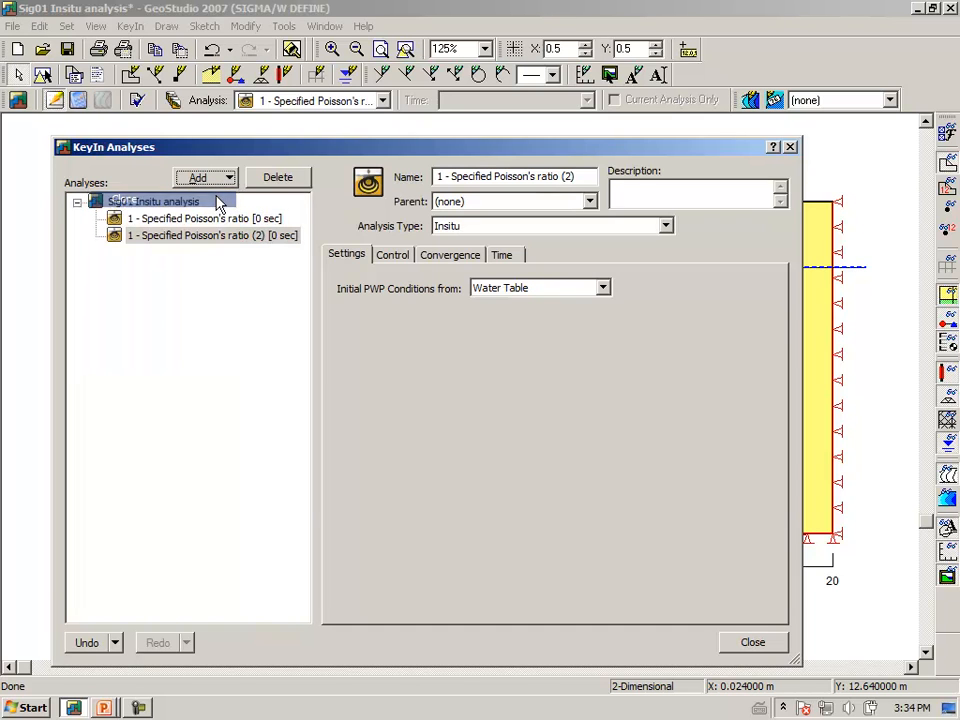
# Rename the cloned analysis as 2 - Specified Ko and close the analysis definitions.
pyautogui.click(437, 176)
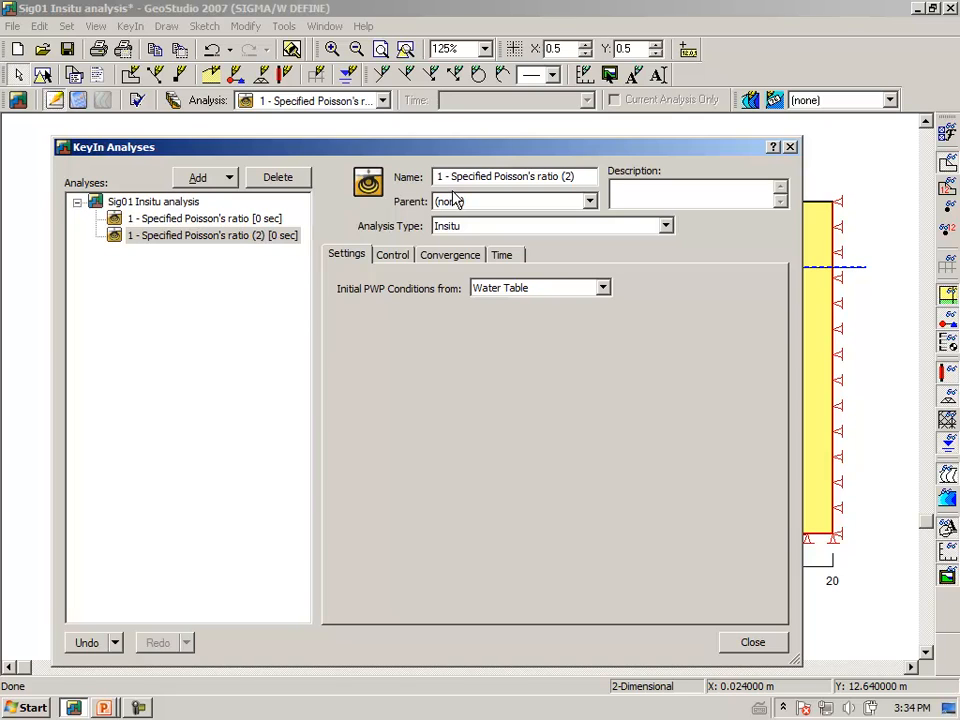
pyautogui.write('2')
pyautogui.press('Delete')
pyautogui.click(494, 176)
pyautogui.write('Ko')
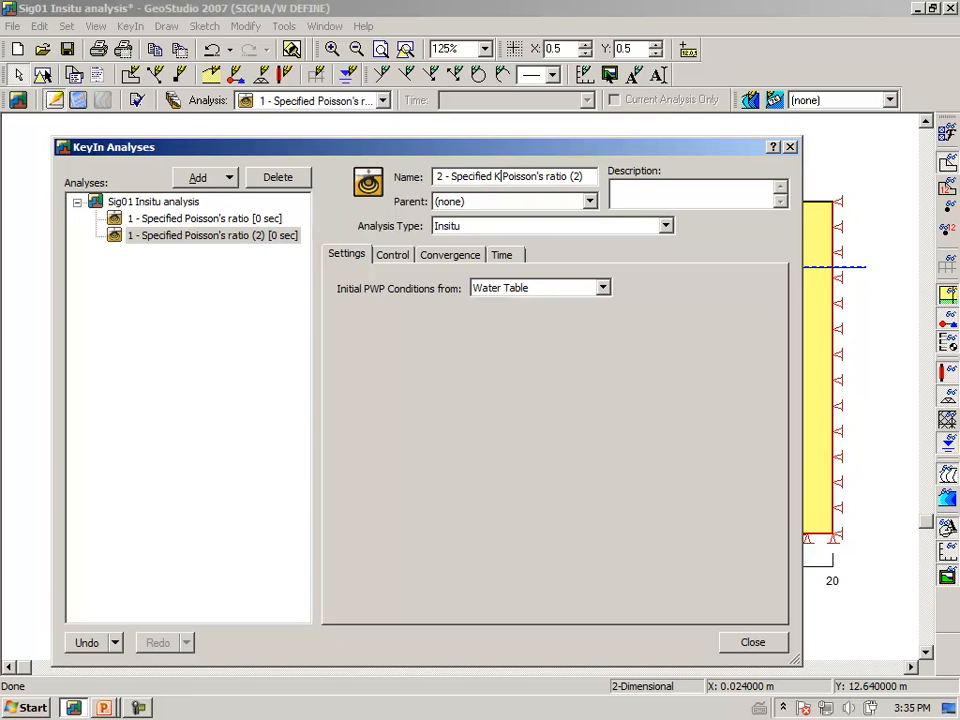
pyautogui.press('Delete')
pyautogui.press('Delete')
pyautogui.press('Delete')
pyautogui.press('Delete')
pyautogui.press('Delete')
pyautogui.press('Delete')
pyautogui.press('Delete')
pyautogui.press('Delete')
pyautogui.press('Delete')
pyautogui.press('Delete')
pyautogui.press('Delete')
pyautogui.press('Delete')
pyautogui.press('Delete')
pyautogui.press('Delete')
pyautogui.press('Delete')
pyautogui.press('Delete')
pyautogui.press('Tab')
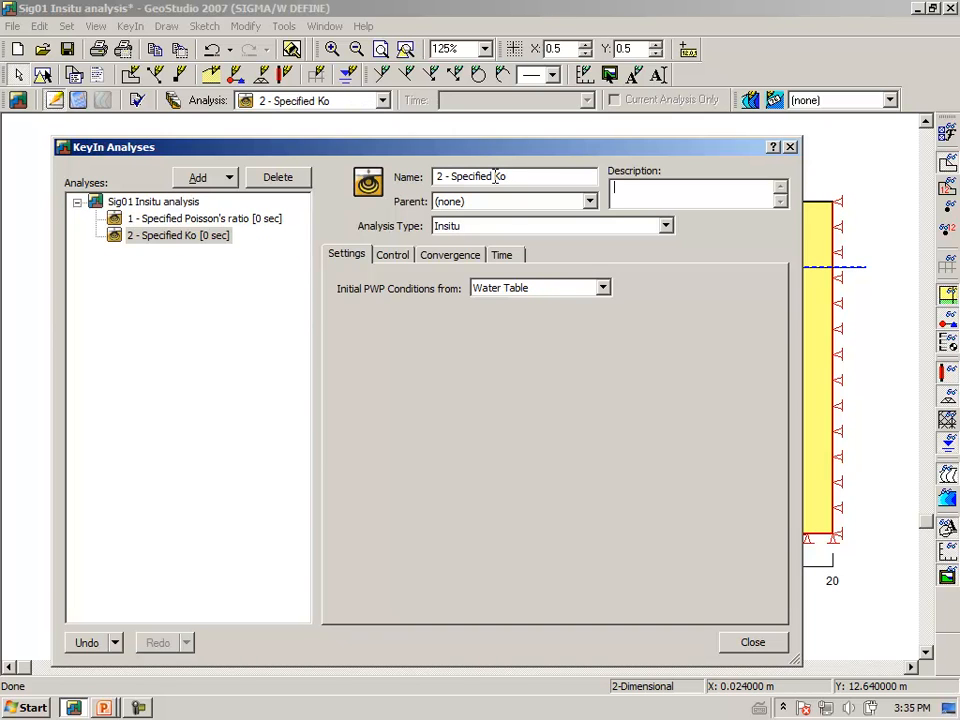
pyautogui.click(753, 645)
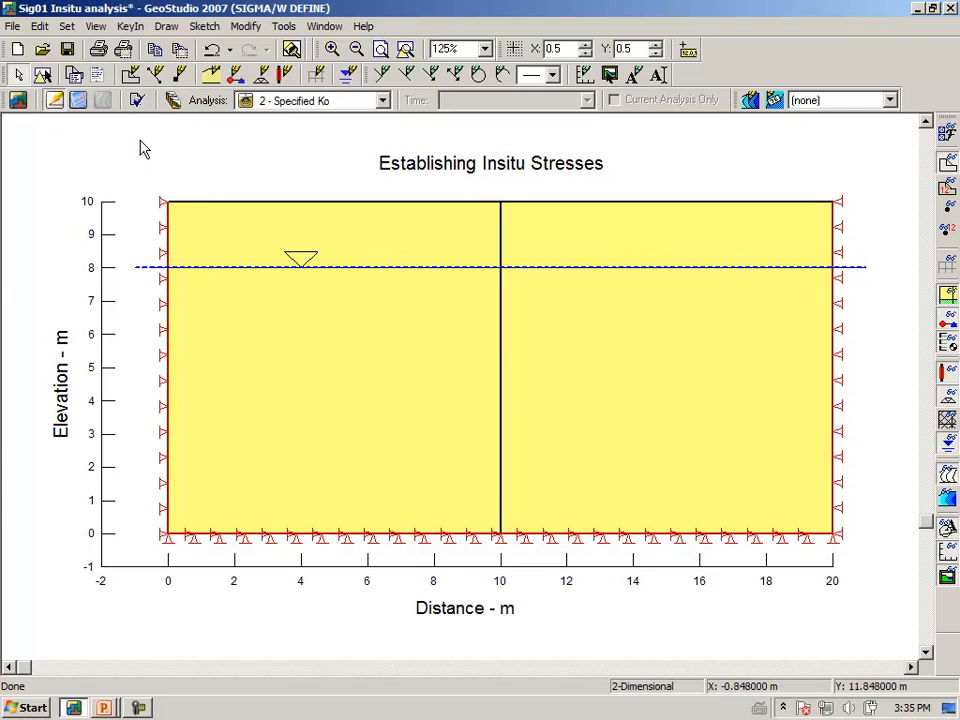
# Clone the Native soil material and name the copy Specified Ko.
pyautogui.click(130, 28)
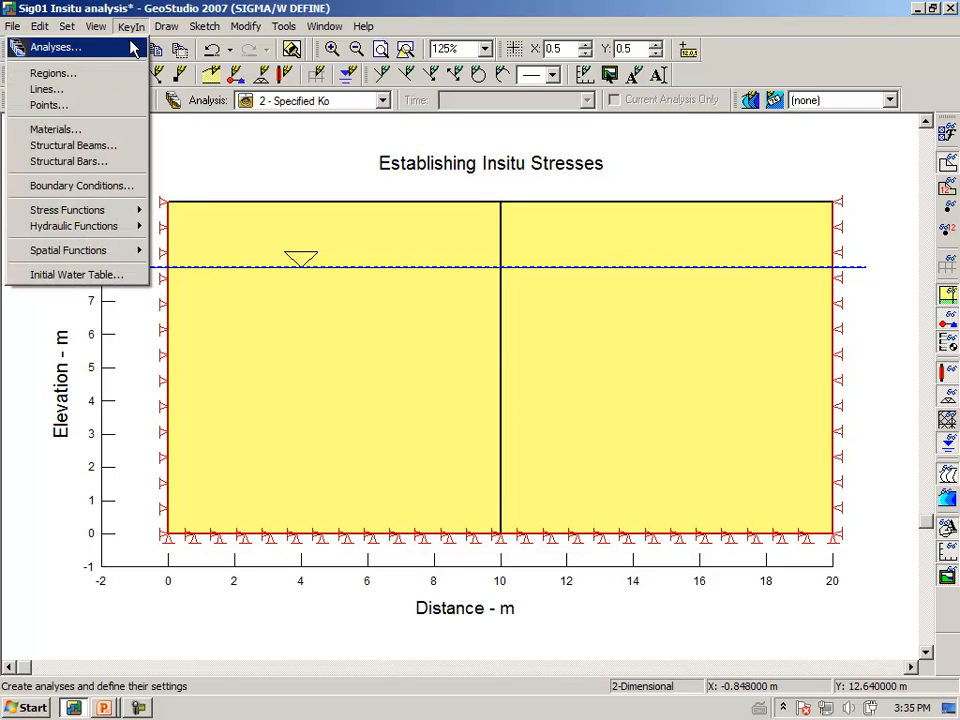
pyautogui.click(96, 130)
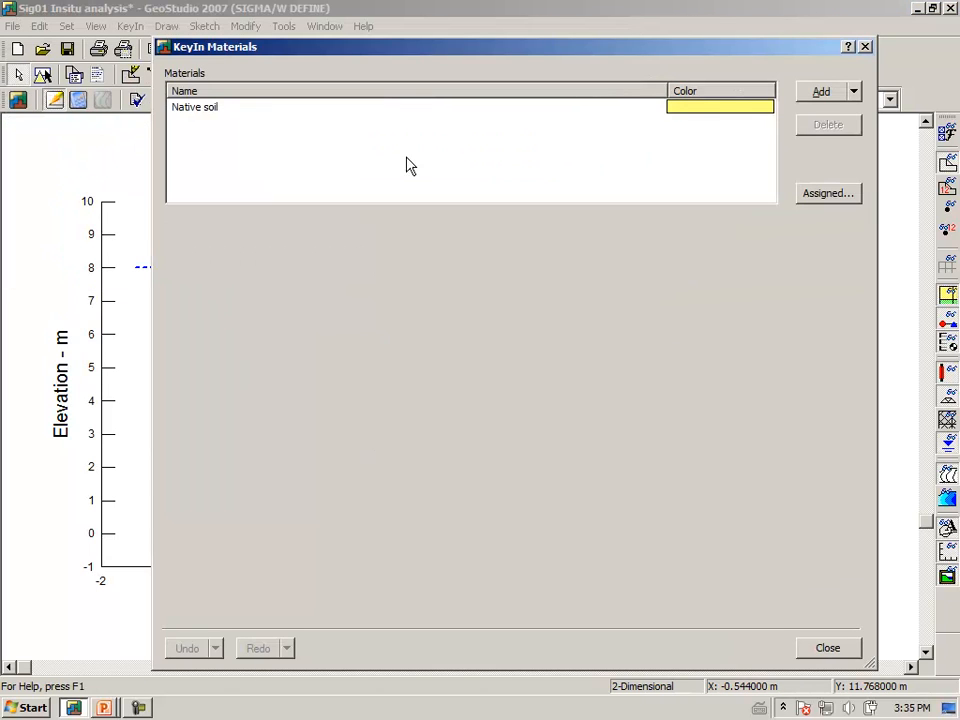
pyautogui.click(679, 117)
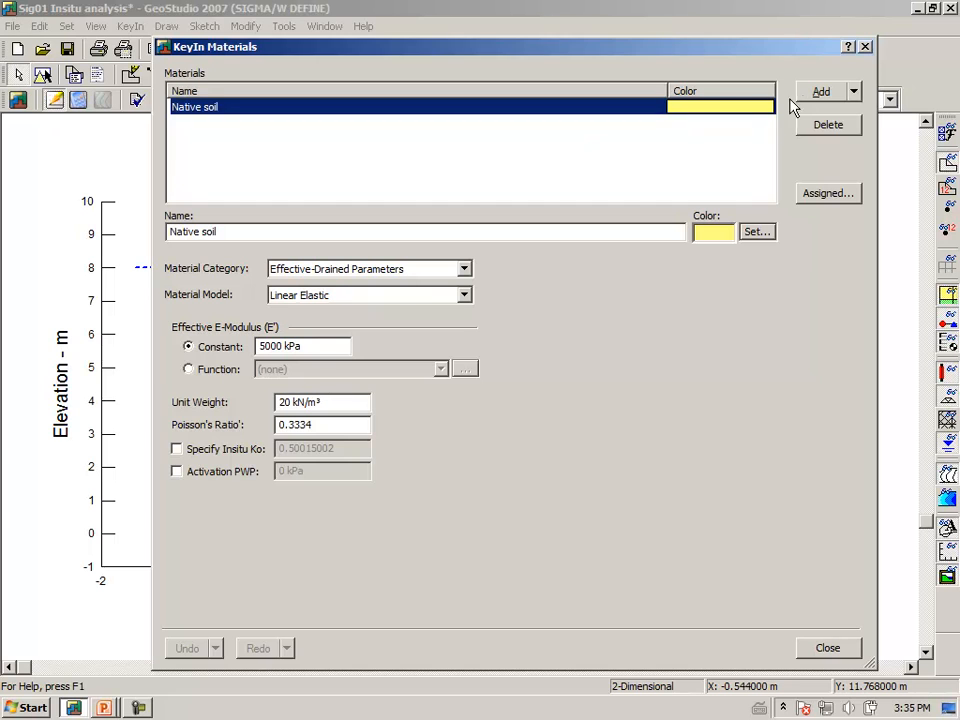
pyautogui.click(854, 91)
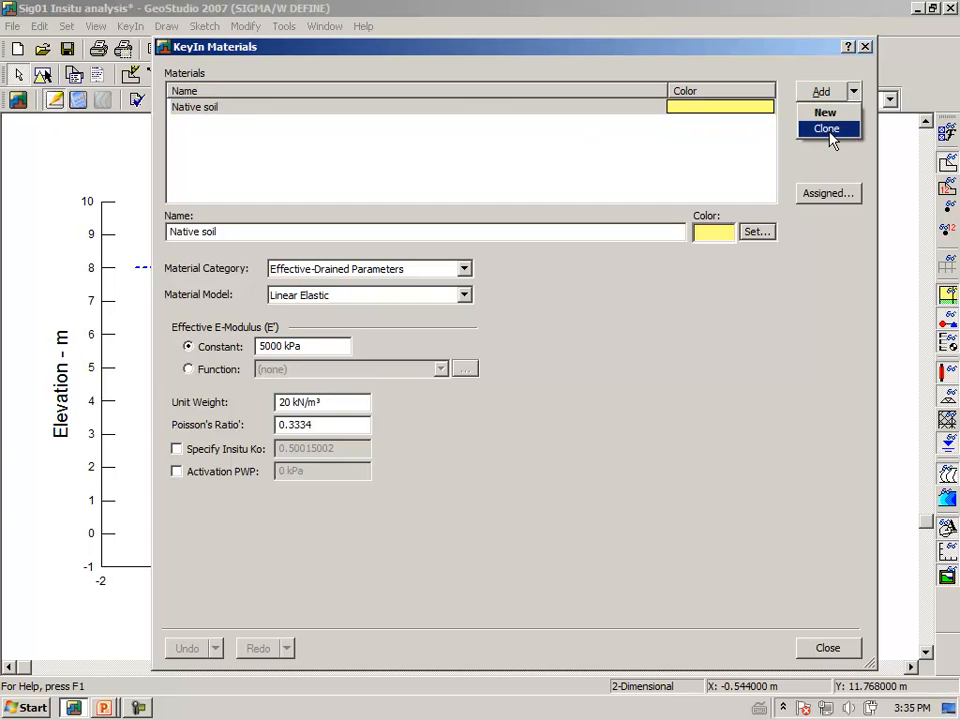
pyautogui.click(830, 139)
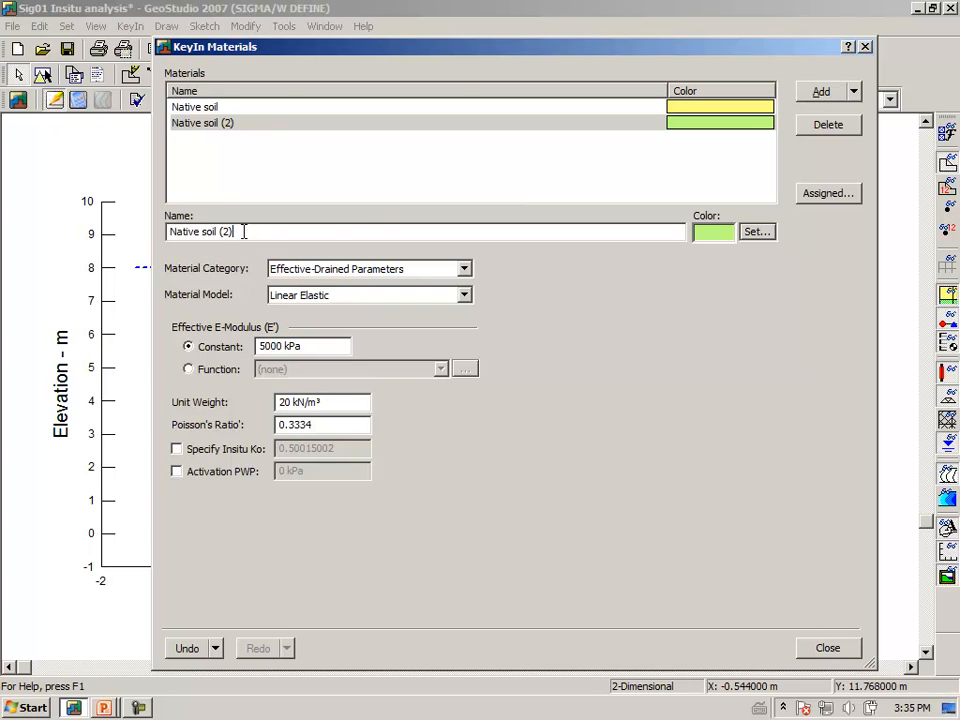
pyautogui.moveTo(244, 232); pyautogui.dragTo(139, 236)
pyautogui.write('Specified Ko')
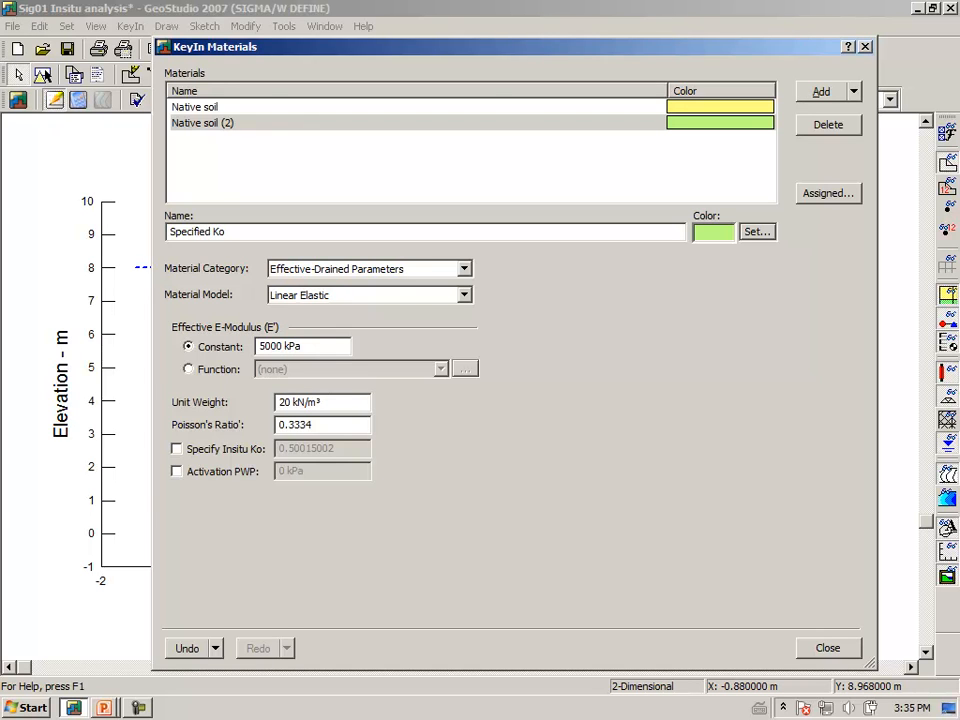
# Enable a specified insitu Ko for the Specified Ko material, set it to 2, and close the material definitions.
pyautogui.click(177, 449)
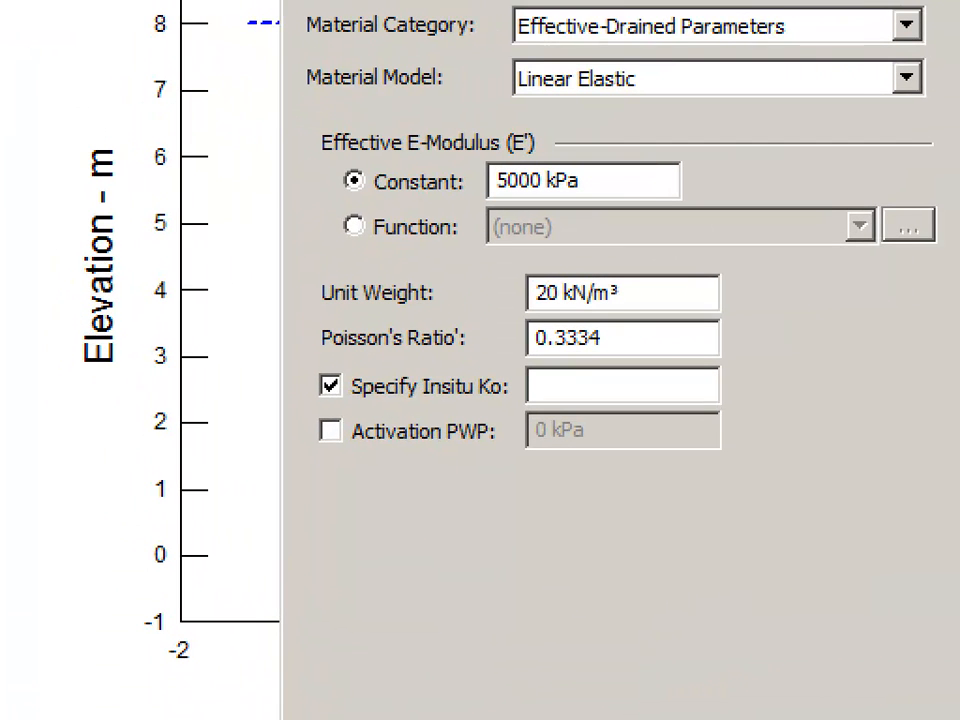
pyautogui.moveTo(280, 424)
pyautogui.mouseDown()
pyautogui.moveTo(510, 408)
pyautogui.moveTo(415, 352)
pyautogui.moveTo(310, 368)
pyautogui.moveTo(302, 423)
pyautogui.mouseUp()
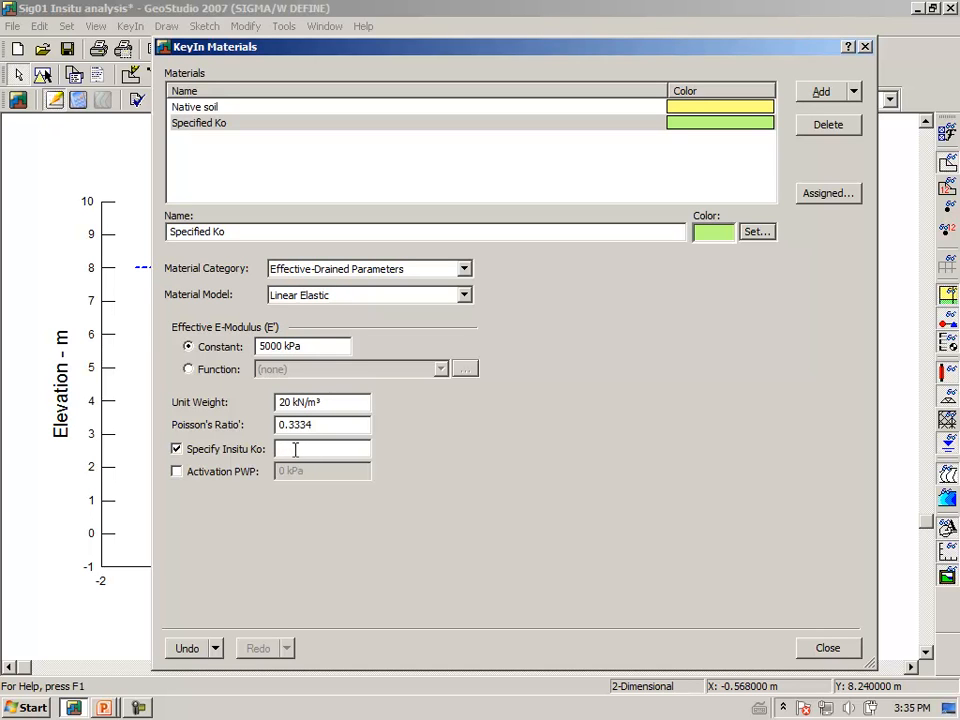
pyautogui.write('2.')
pyautogui.press('Tab')
pyautogui.click(818, 646)
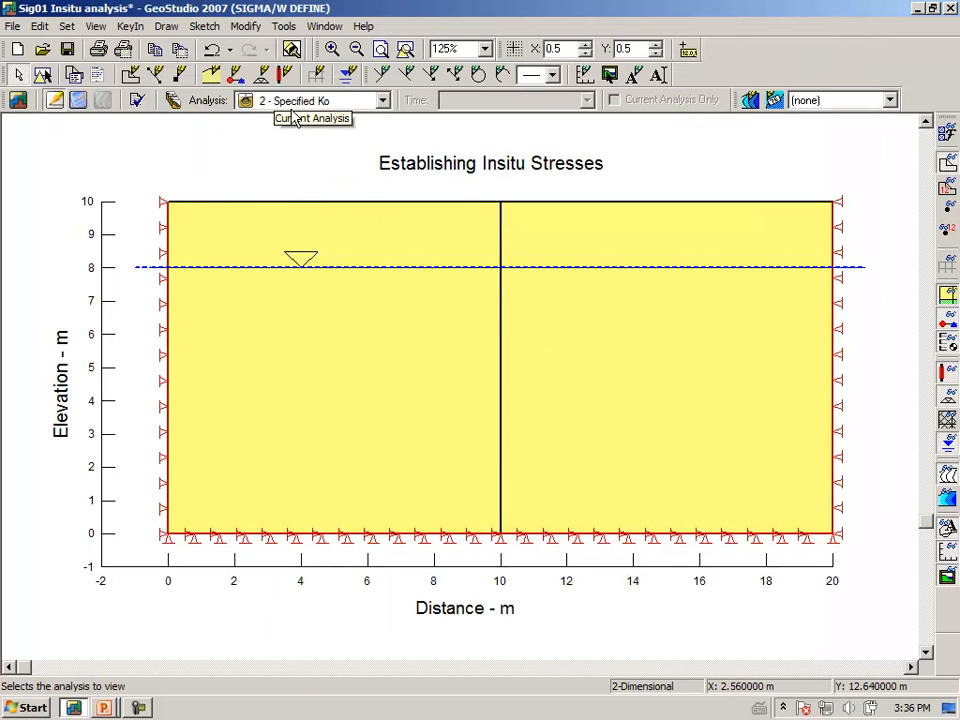
# Assign the Specified Ko material to both regions of the model for the 2 - Specified Ko analysis.
pyautogui.click(166, 28)
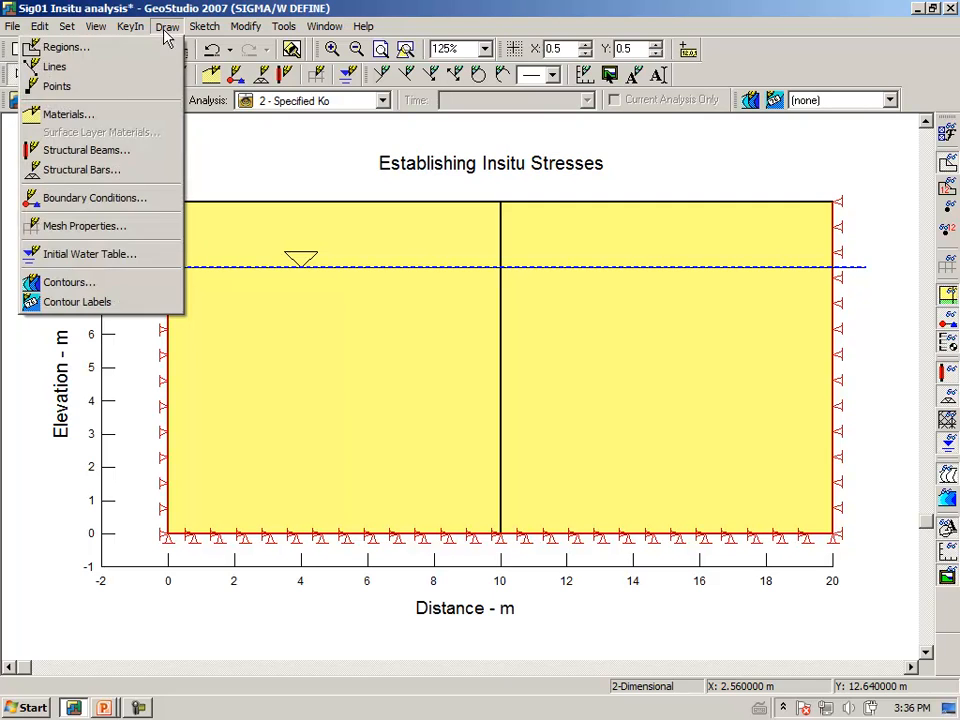
pyautogui.click(70, 114)
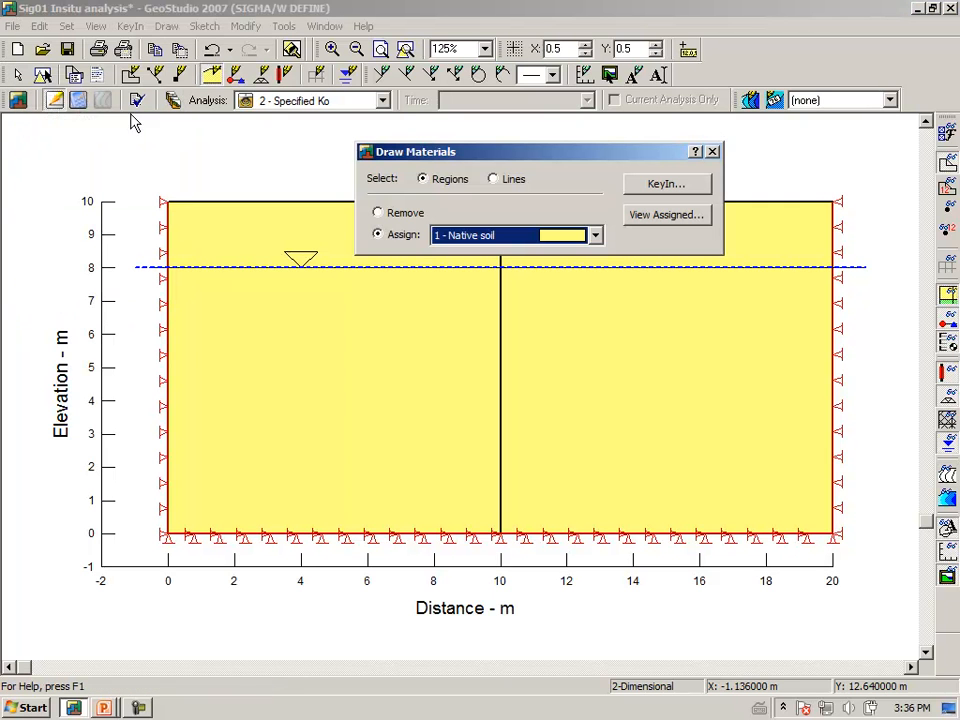
pyautogui.click(595, 238)
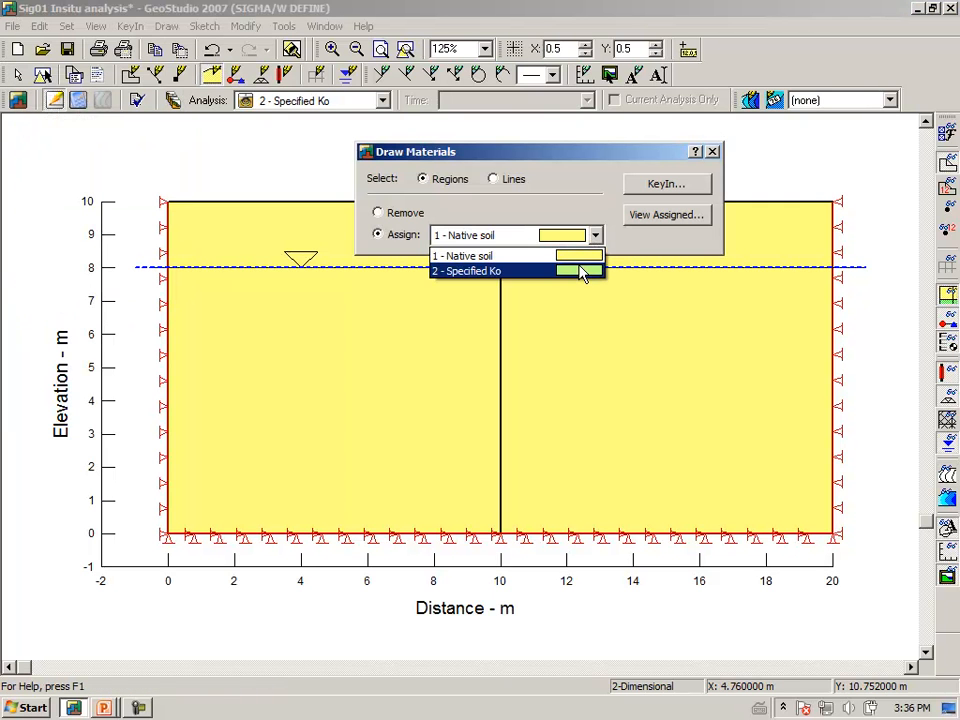
pyautogui.click(583, 271)
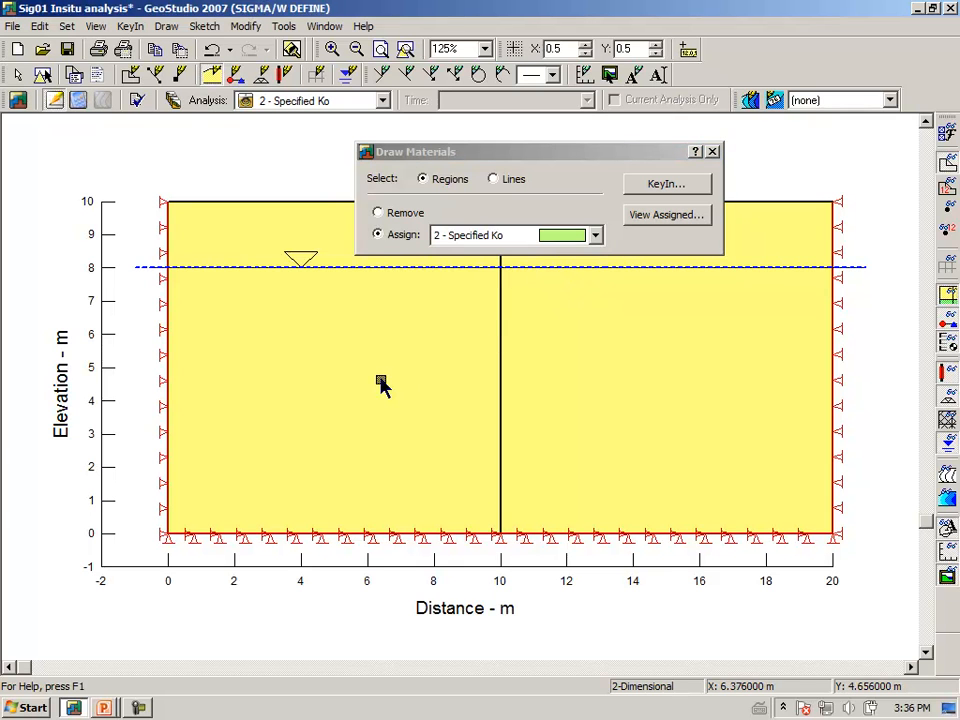
pyautogui.click(381, 384)
pyautogui.click(592, 405)
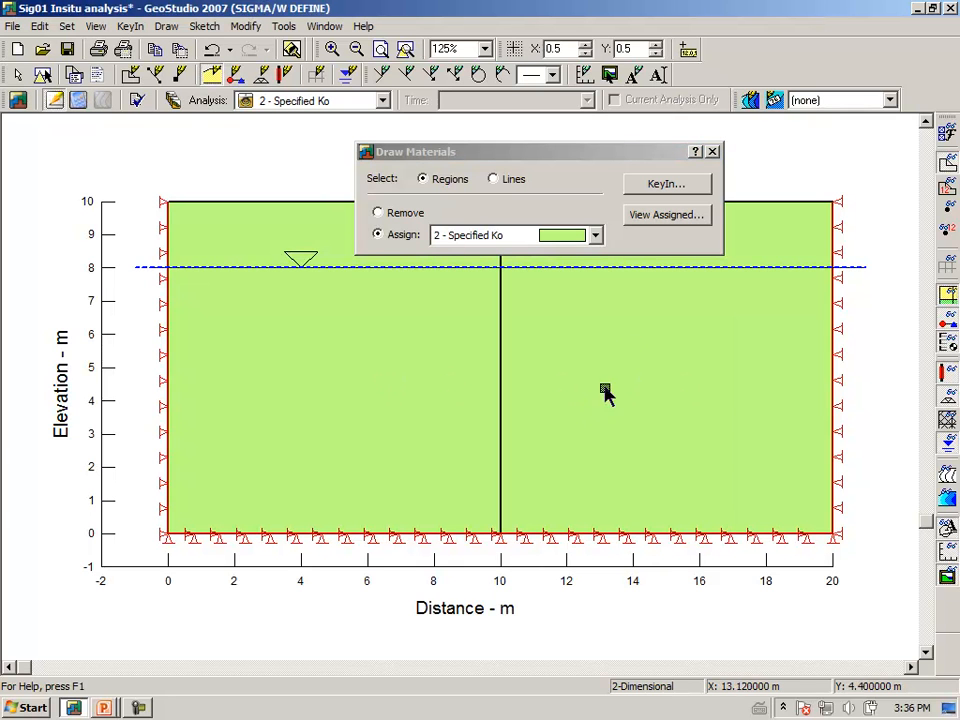
pyautogui.click(712, 152)
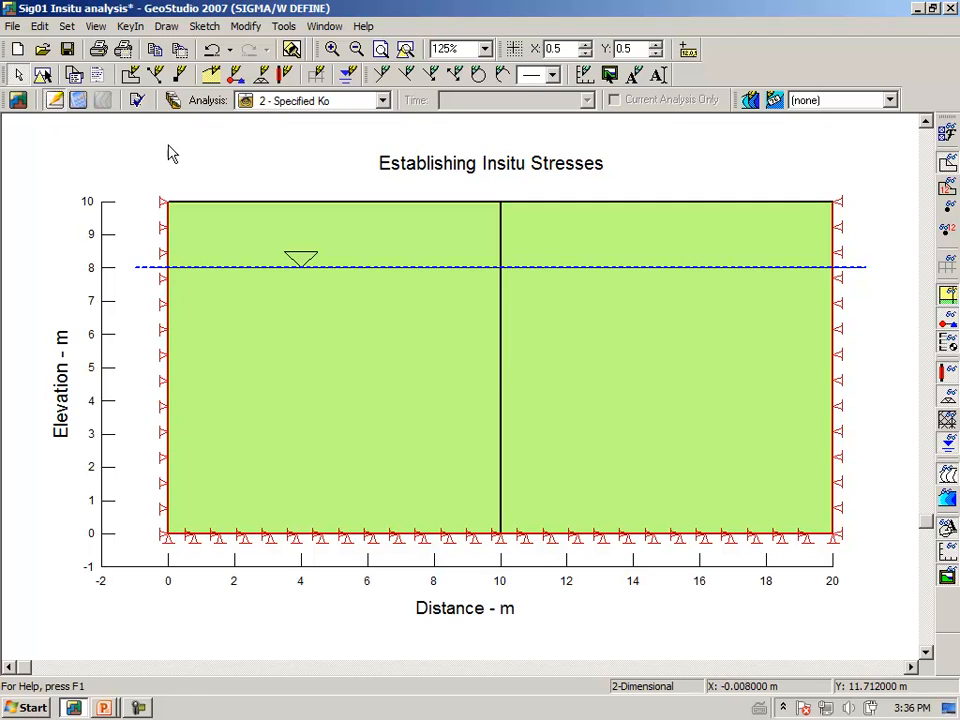
# Save the changes, solve the 2 - Specified Ko analysis and display its stress contours.
pyautogui.click(78, 104)
pyautogui.click(440, 394)
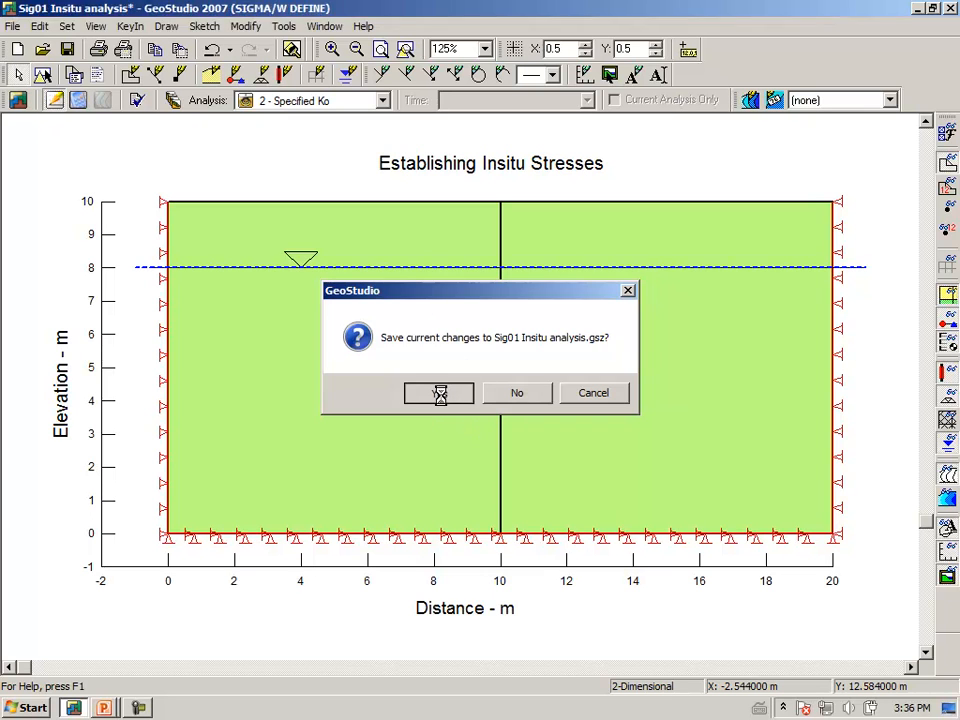
pyautogui.click(692, 456)
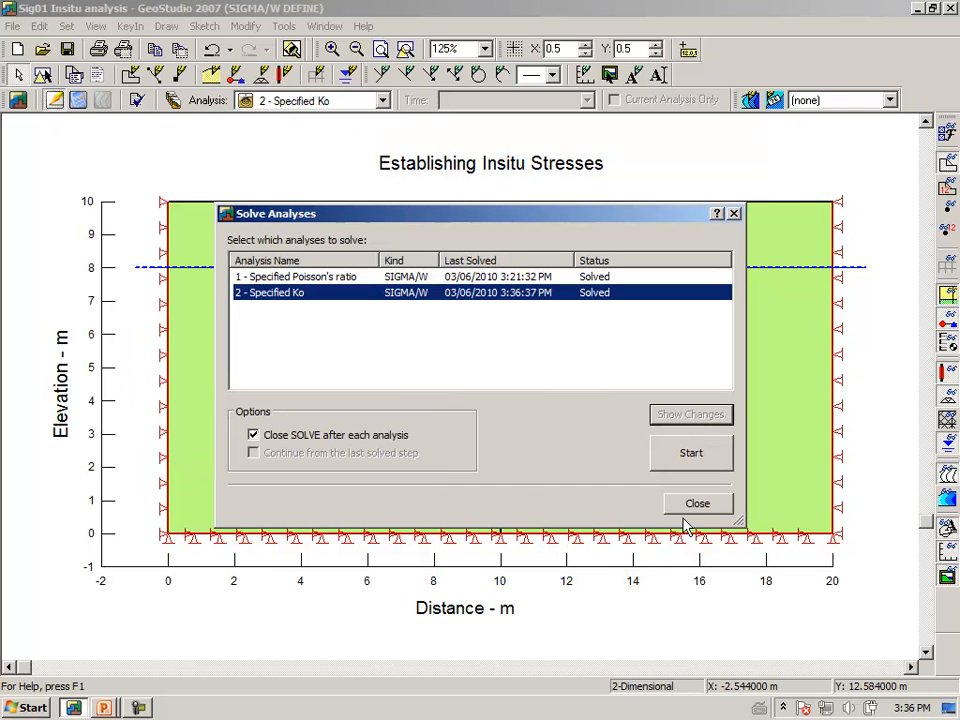
pyautogui.click(694, 504)
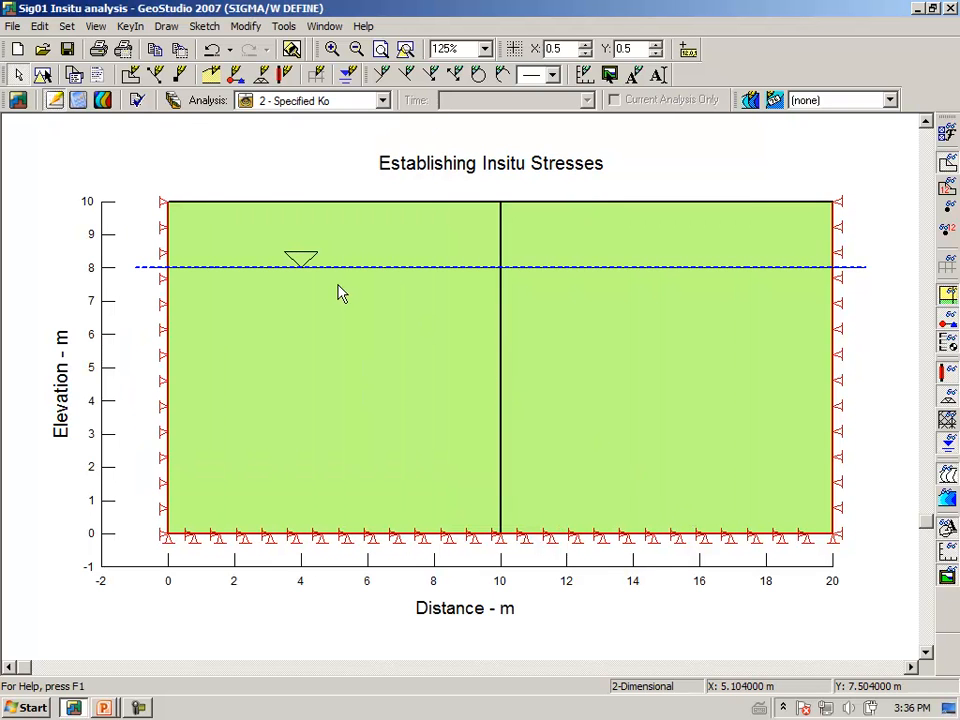
pyautogui.click(104, 110)
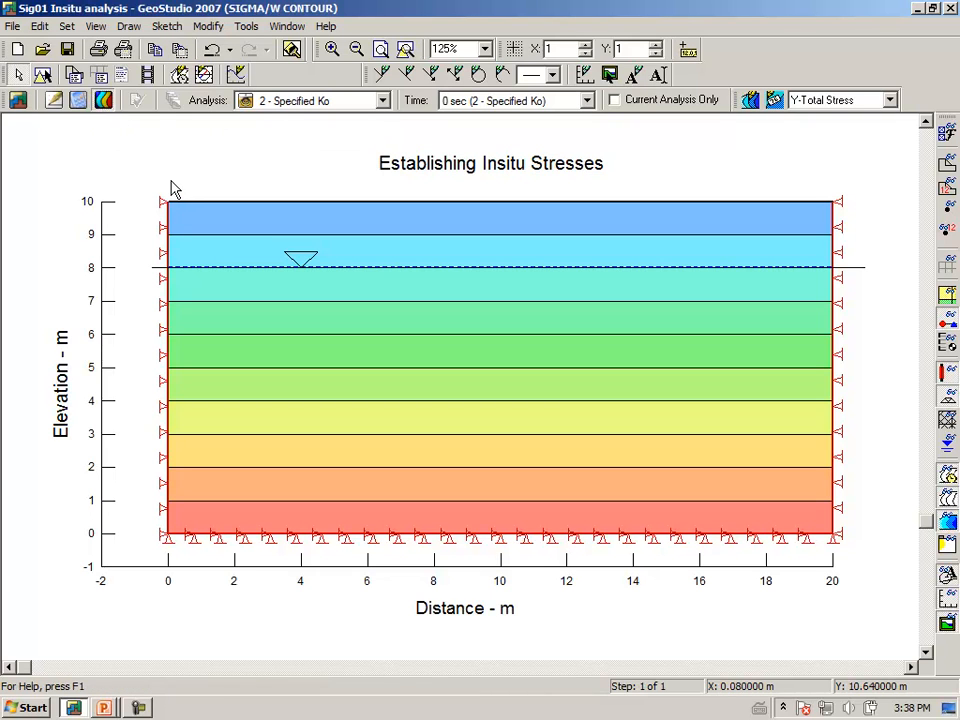
# Display the Pore pressure graph and the Total vertical graph of the Specified Ko analysis to check their values.
pyautogui.click(130, 27)
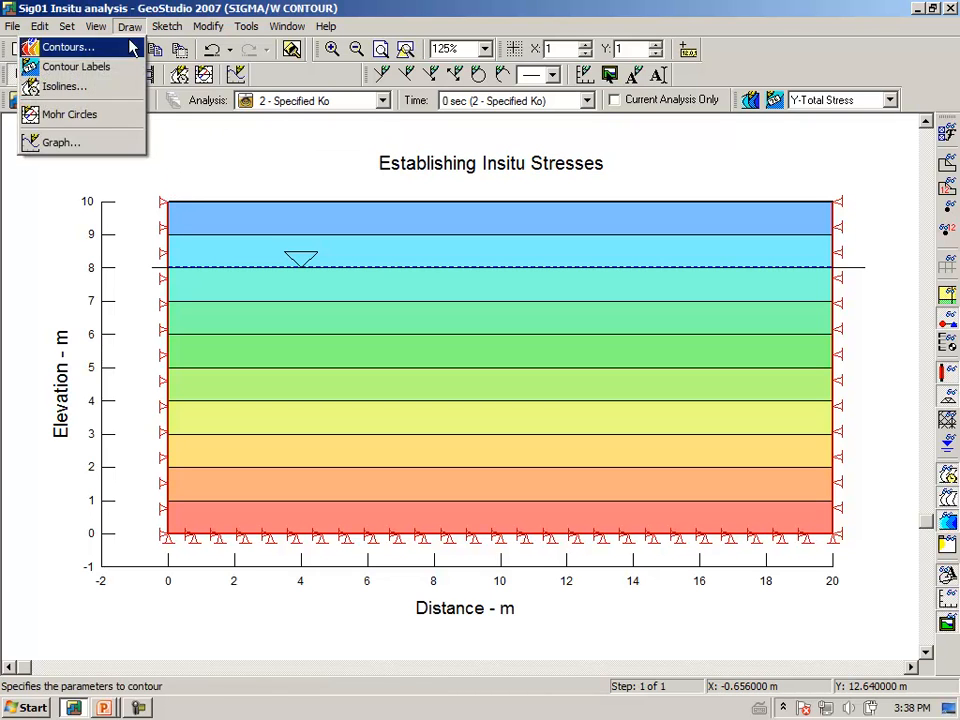
pyautogui.click(108, 146)
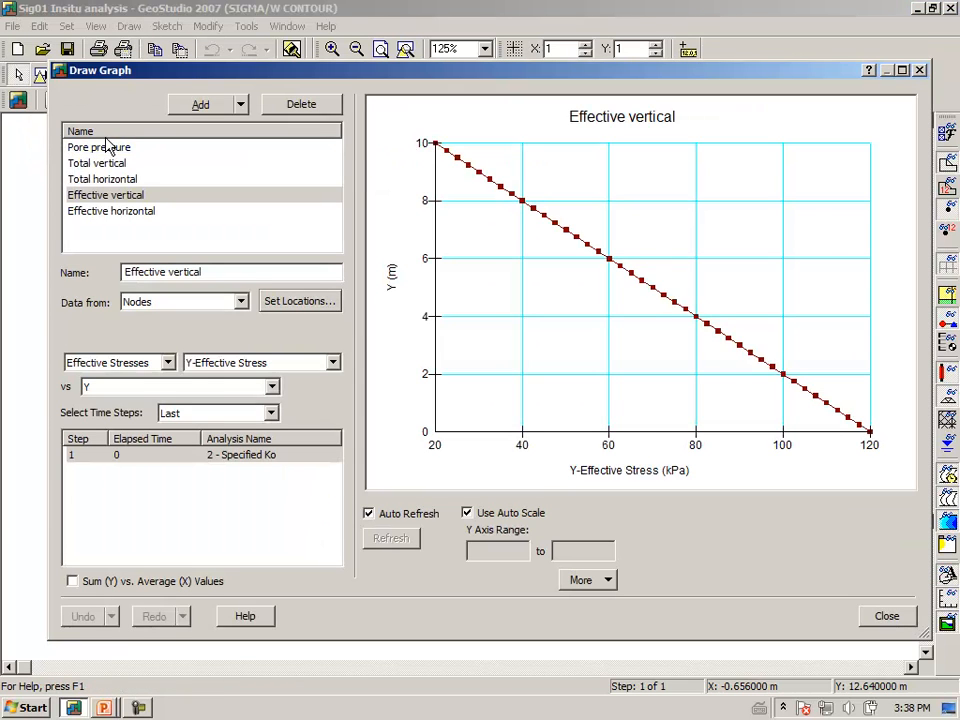
pyautogui.click(109, 148)
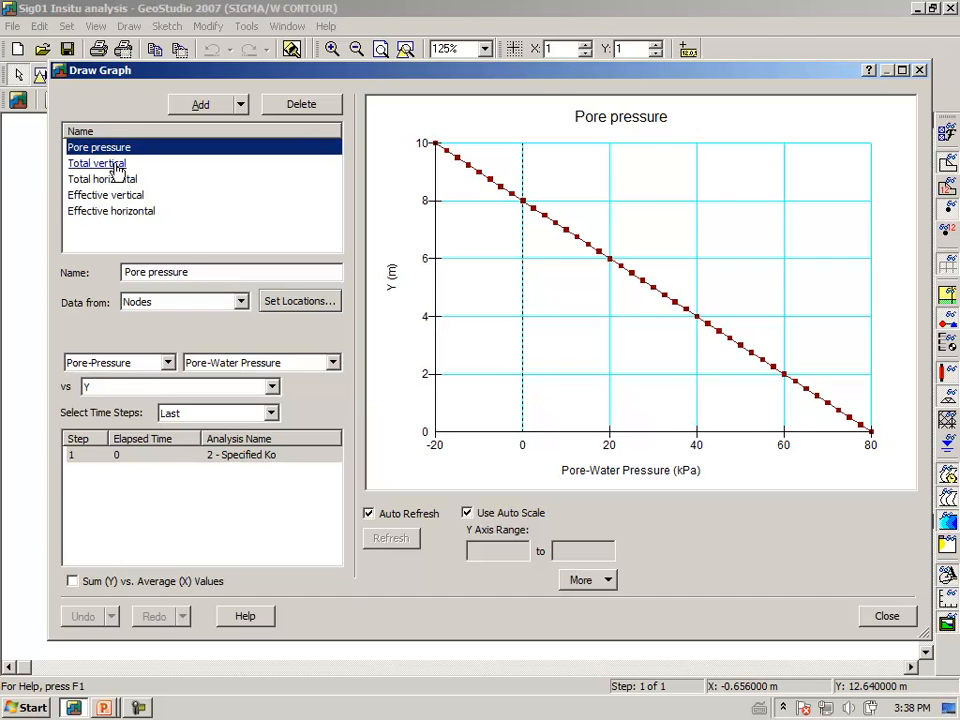
pyautogui.click(118, 168)
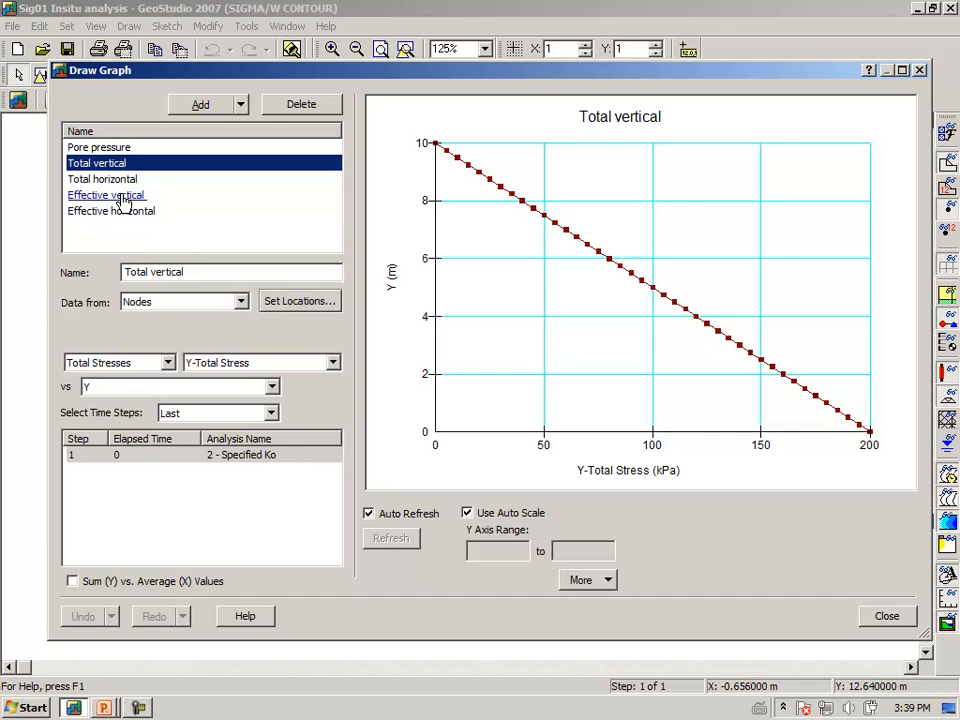
# Plot the Effective vertical and Total vertical graphs together and compare their stresses at the base.
pyautogui.click(122, 199)
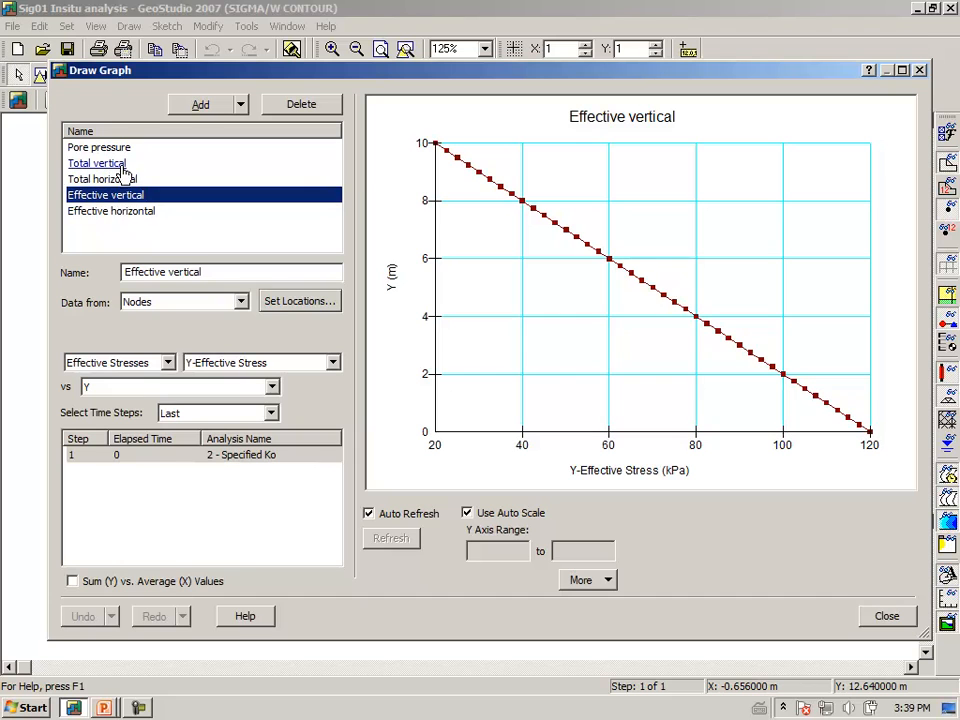
pyautogui.keyDown('ctrl'); pyautogui.click(122, 166); pyautogui.keyUp('ctrl')
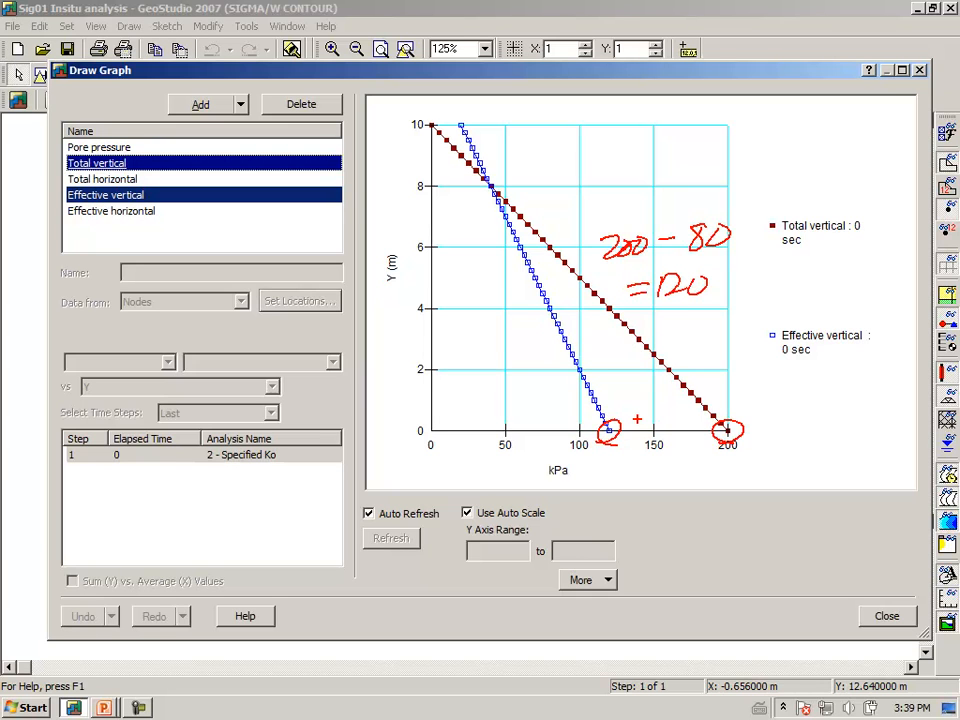
pyautogui.press('Escape')
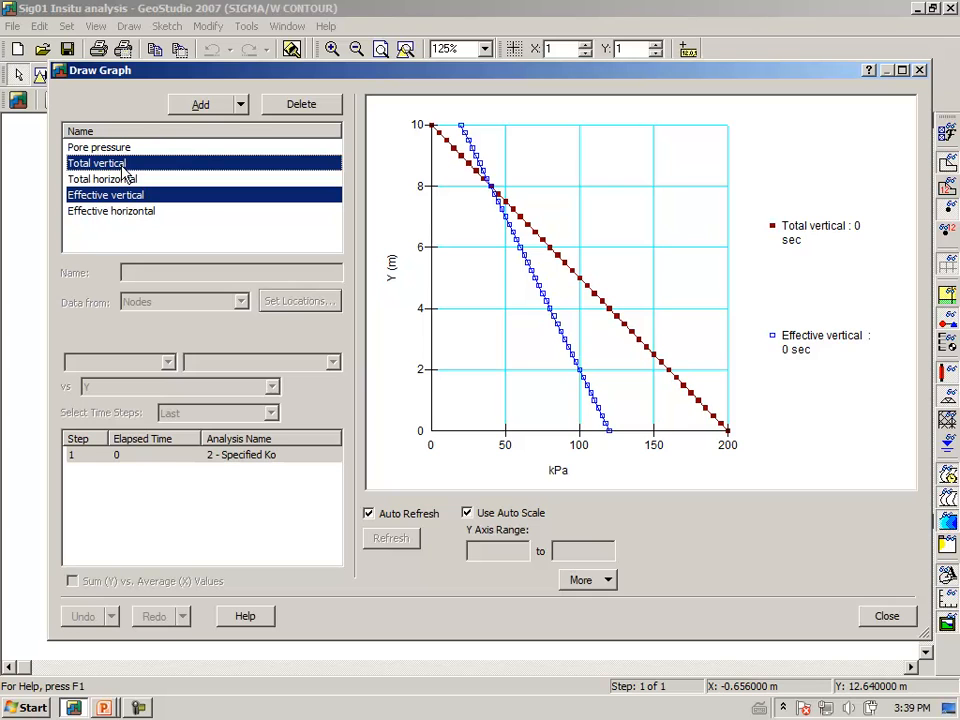
pyautogui.hotkey('ctrl', '2')
pyautogui.moveTo(571, 204)
pyautogui.mouseDown()
pyautogui.moveTo(598, 205)
pyautogui.moveTo(608, 182)
pyautogui.moveTo(602, 190)
pyautogui.moveTo(648, 200)
pyautogui.moveTo(679, 198)
pyautogui.moveTo(690, 182)
pyautogui.mouseUp()
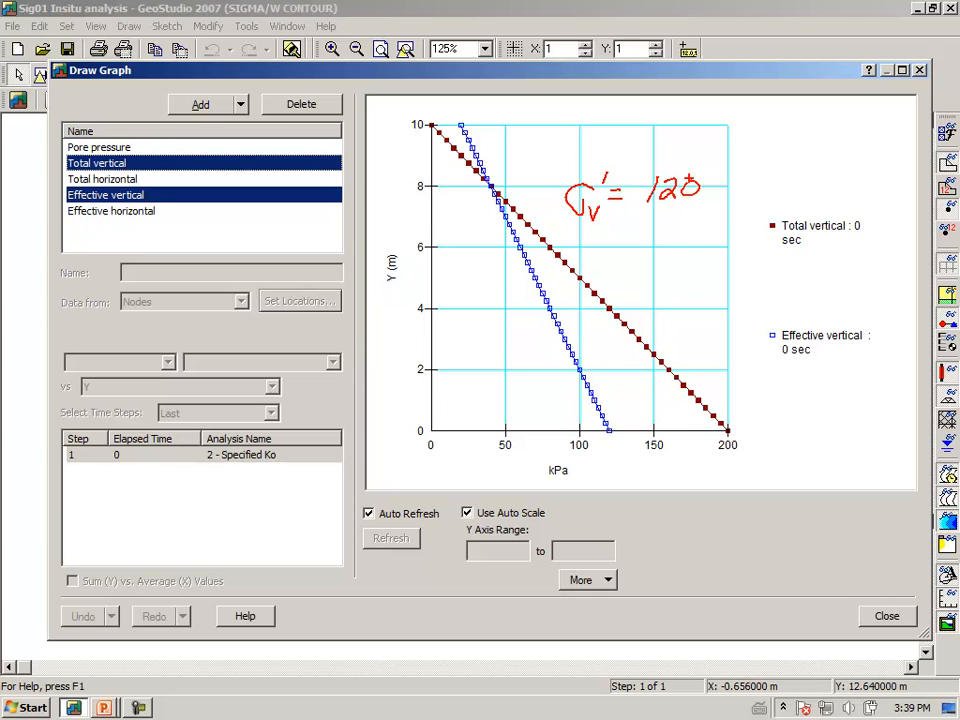
pyautogui.moveTo(578, 238)
pyautogui.mouseDown()
pyautogui.moveTo(592, 230)
pyautogui.moveTo(600, 265)
pyautogui.moveTo(628, 239)
pyautogui.mouseUp()
pyautogui.moveTo(616, 249)
pyautogui.mouseDown()
pyautogui.moveTo(661, 250)
pyautogui.moveTo(670, 234)
pyautogui.moveTo(720, 250)
pyautogui.moveTo(739, 238)
pyautogui.mouseUp()
pyautogui.moveTo(614, 271)
pyautogui.mouseDown()
pyautogui.moveTo(633, 269)
pyautogui.moveTo(645, 284)
pyautogui.mouseUp()
pyautogui.moveTo(654, 270)
pyautogui.mouseDown()
pyautogui.moveTo(670, 283)
pyautogui.moveTo(681, 268)
pyautogui.moveTo(705, 283)
pyautogui.moveTo(691, 284)
pyautogui.moveTo(752, 279)
pyautogui.mouseUp()
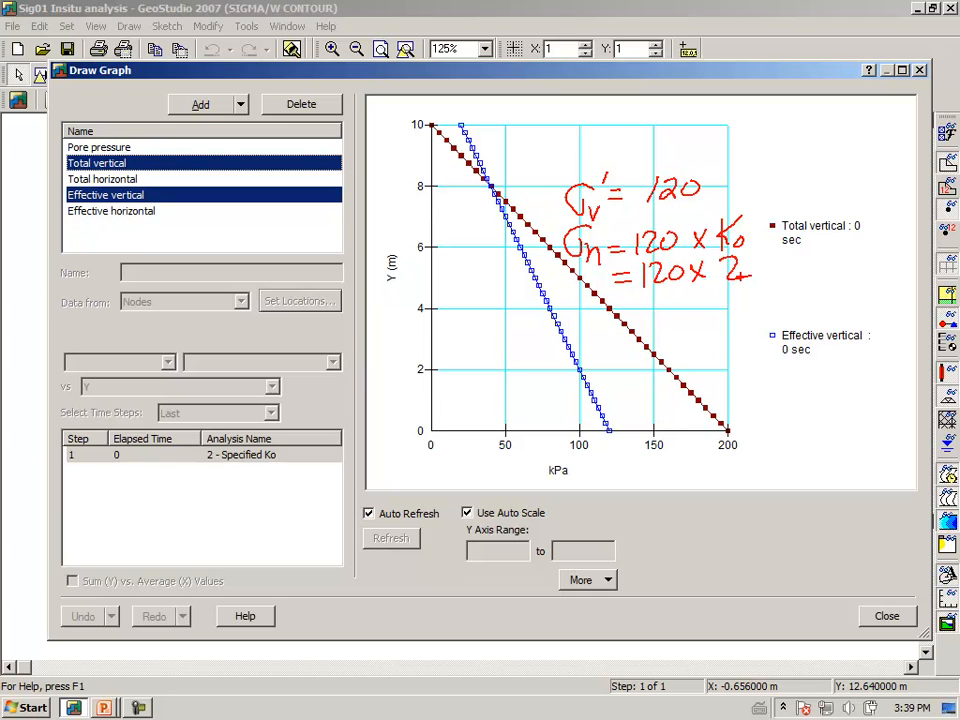
# Handwrite the base horizontal stress check on the graph, with effective stress 240 and total stress 240 + 80 = 320, and clear the markup.
pyautogui.moveTo(634, 307)
pyautogui.mouseDown()
pyautogui.moveTo(688, 316)
pyautogui.moveTo(710, 305)
pyautogui.moveTo(702, 316)
pyautogui.moveTo(719, 291)
pyautogui.mouseUp()
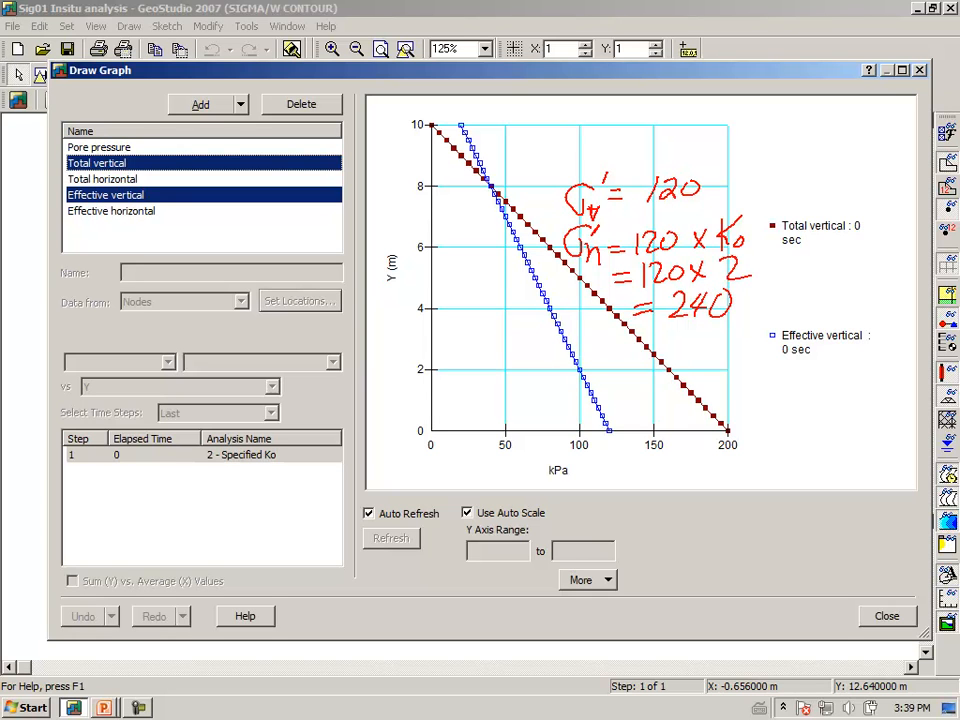
pyautogui.moveTo(728, 351)
pyautogui.mouseDown()
pyautogui.moveTo(712, 388)
pyautogui.moveTo(727, 352)
pyautogui.moveTo(731, 379)
pyautogui.moveTo(785, 382)
pyautogui.mouseUp()
pyautogui.moveTo(812, 352)
pyautogui.mouseDown()
pyautogui.moveTo(811, 390)
pyautogui.moveTo(842, 370)
pyautogui.moveTo(881, 366)
pyautogui.mouseUp()
pyautogui.moveTo(768, 404); pyautogui.dragTo(768, 416)
pyautogui.moveTo(761, 410)
pyautogui.mouseDown()
pyautogui.moveTo(801, 421)
pyautogui.moveTo(815, 413)
pyautogui.moveTo(796, 420)
pyautogui.moveTo(812, 401)
pyautogui.mouseUp()
pyautogui.moveTo(833, 398)
pyautogui.mouseDown()
pyautogui.moveTo(833, 418)
pyautogui.moveTo(841, 408)
pyautogui.moveTo(879, 413)
pyautogui.moveTo(888, 399)
pyautogui.mouseUp()
pyautogui.moveTo(802, 432)
pyautogui.mouseDown()
pyautogui.moveTo(802, 443)
pyautogui.moveTo(808, 437)
pyautogui.moveTo(778, 443)
pyautogui.mouseUp()
pyautogui.moveTo(765, 450); pyautogui.dragTo(832, 454)
pyautogui.moveTo(840, 438)
pyautogui.mouseDown()
pyautogui.moveTo(836, 449)
pyautogui.moveTo(841, 438)
pyautogui.mouseUp()
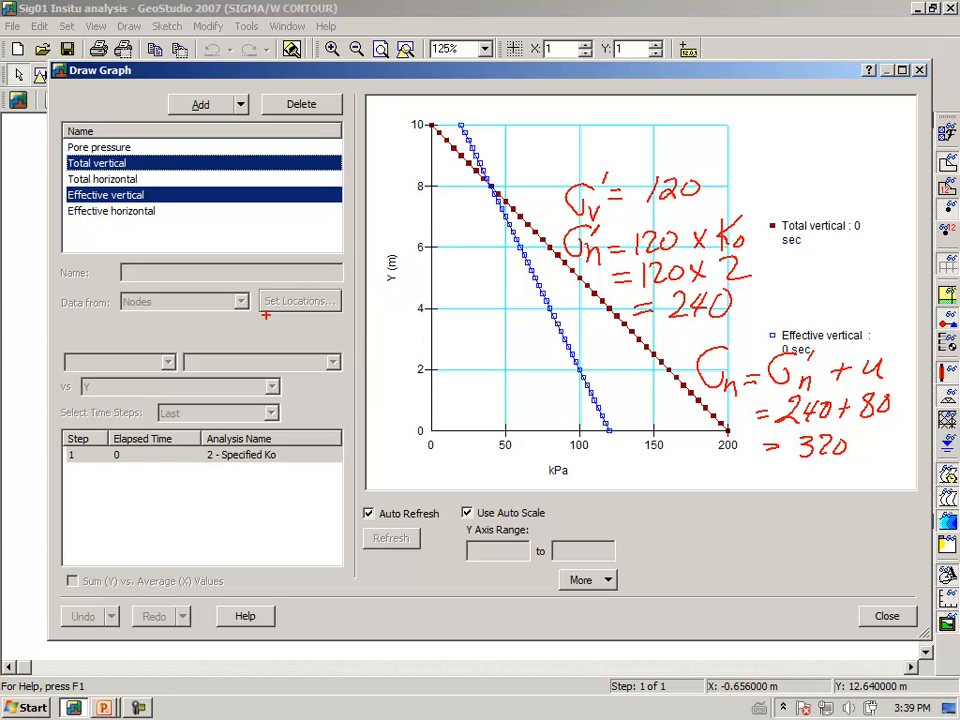
pyautogui.press('Escape')
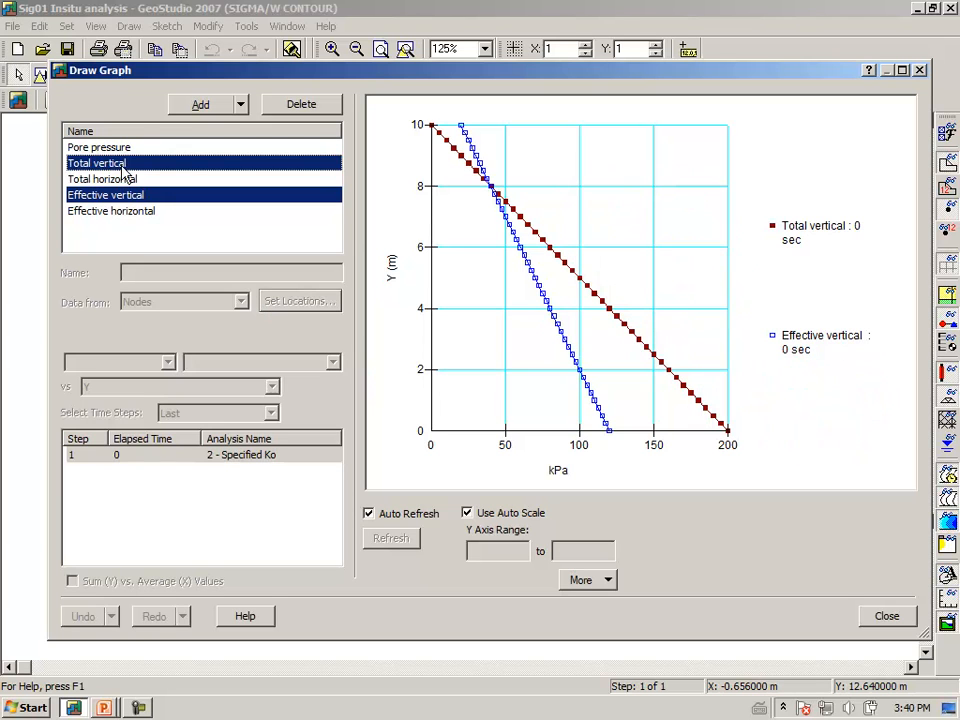
# Display the Effective horizontal graph and the Total horizontal graph of the Specified Ko analysis to check their values at the base.
pyautogui.click(99, 215)
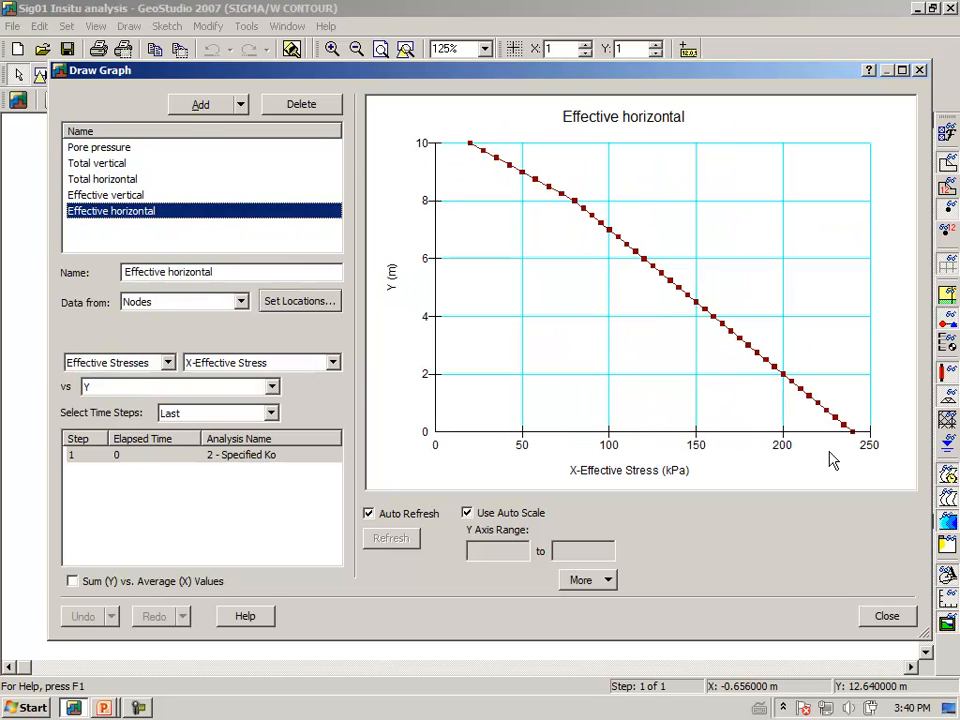
pyautogui.moveTo(852, 436)
pyautogui.click(104, 180)
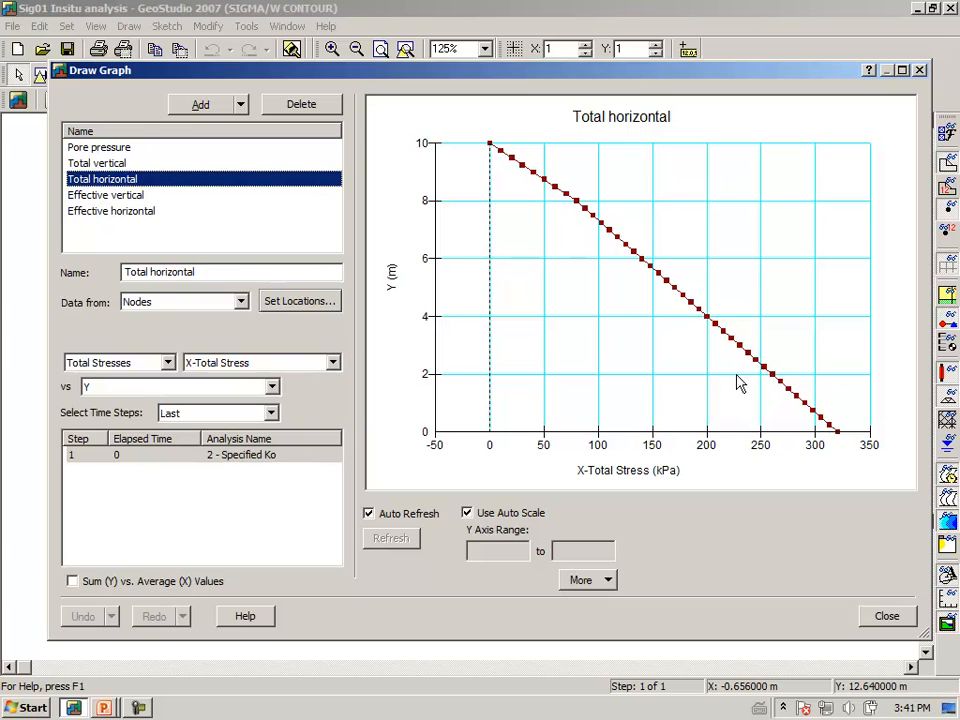
pyautogui.moveTo(840, 441)
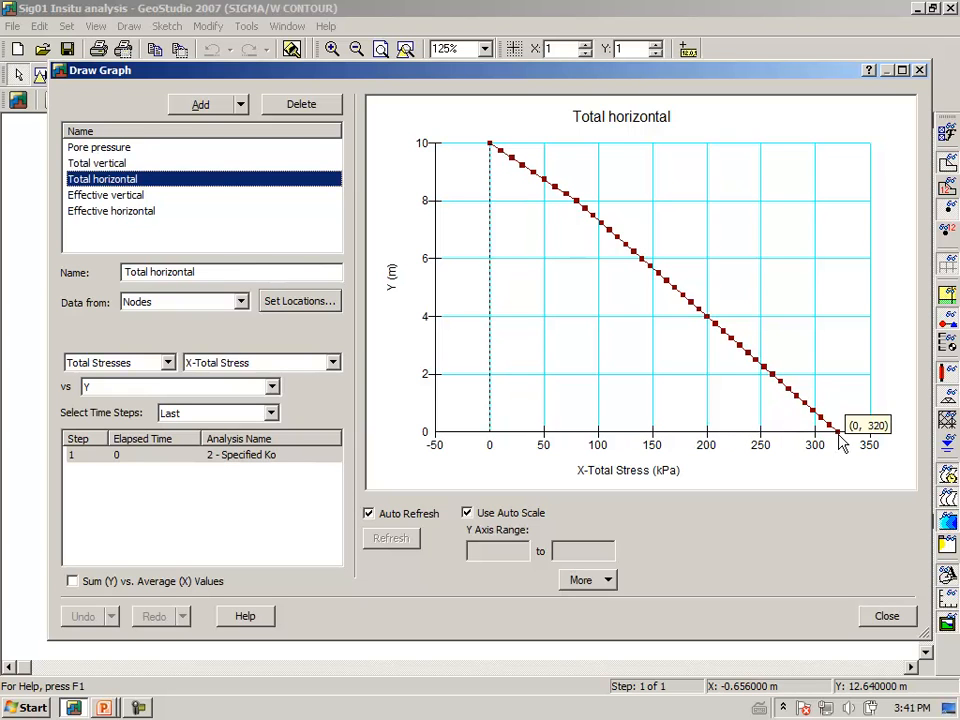
# Circle the base point of the Total horizontal graph, annotate it with 320, and clear the markup.
pyautogui.hotkey('ctrl', '2')
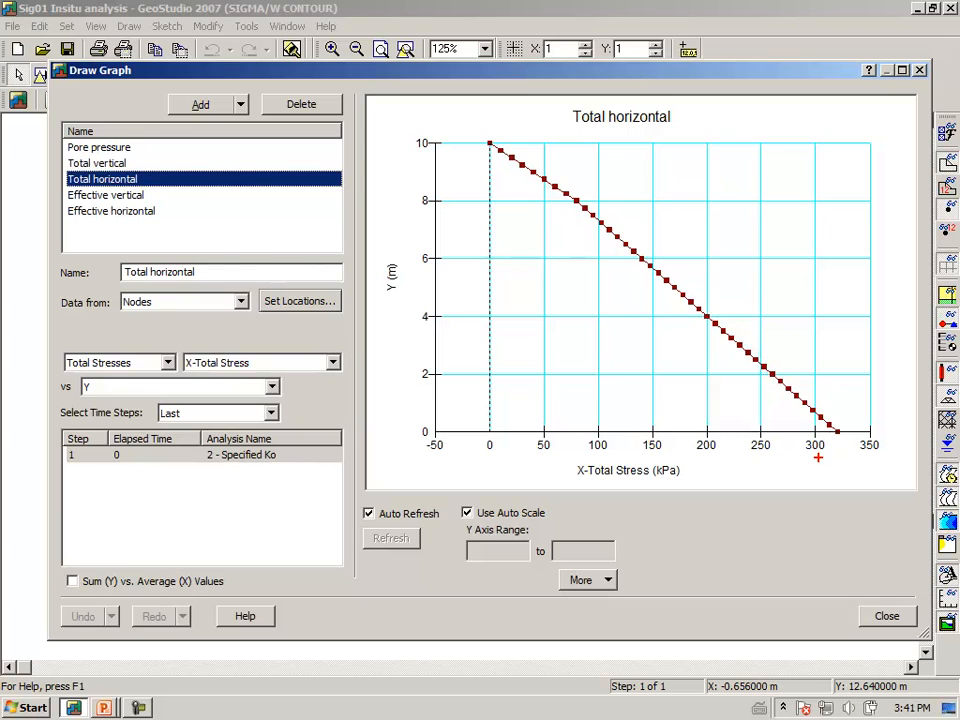
pyautogui.moveTo(821, 447); pyautogui.dragTo(833, 420)
pyautogui.moveTo(772, 328)
pyautogui.mouseDown()
pyautogui.moveTo(793, 333)
pyautogui.moveTo(775, 350)
pyautogui.moveTo(820, 347)
pyautogui.moveTo(838, 330)
pyautogui.moveTo(859, 337)
pyautogui.mouseUp()
pyautogui.moveTo(855, 333); pyautogui.dragTo(855, 342)
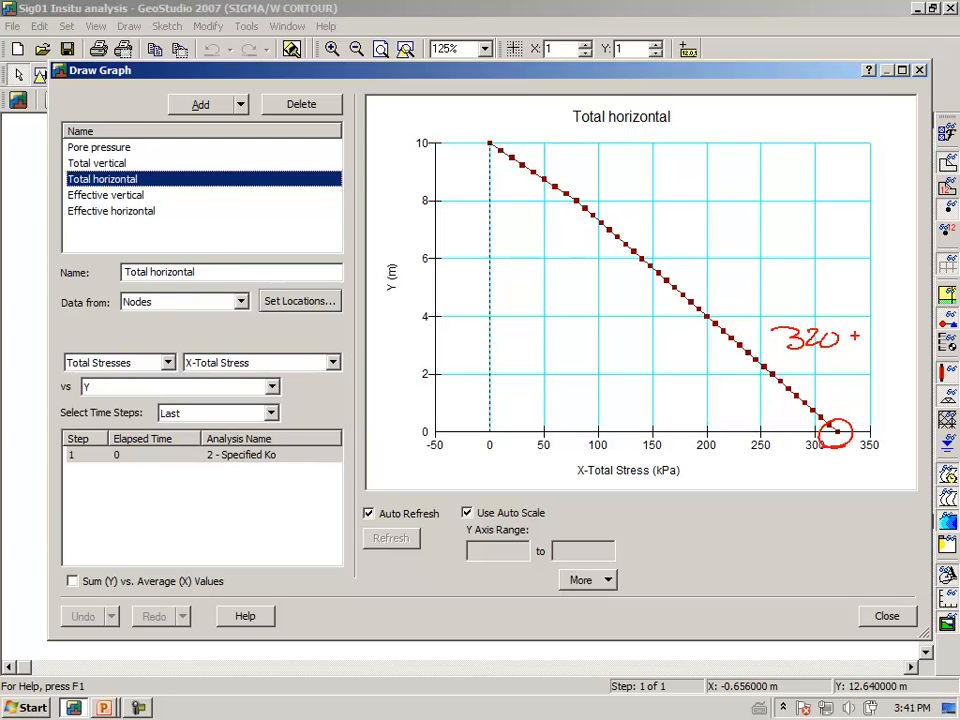
pyautogui.press('Escape')
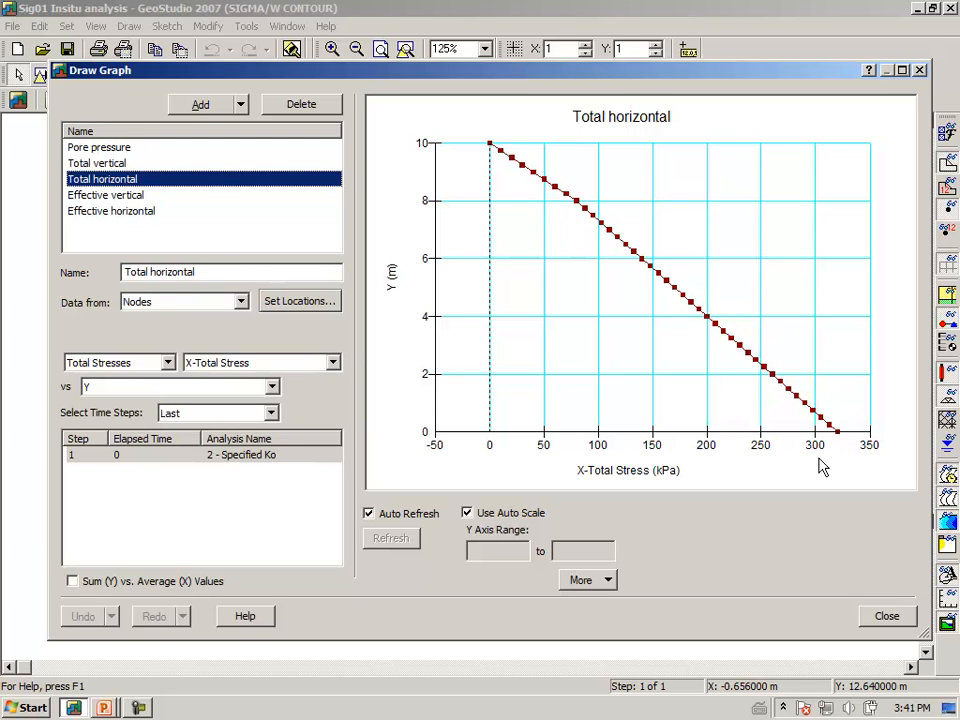
# Close the graph window and switch to the PowerPoint slide of the insitu conditions exercise.
pyautogui.click(886, 617)
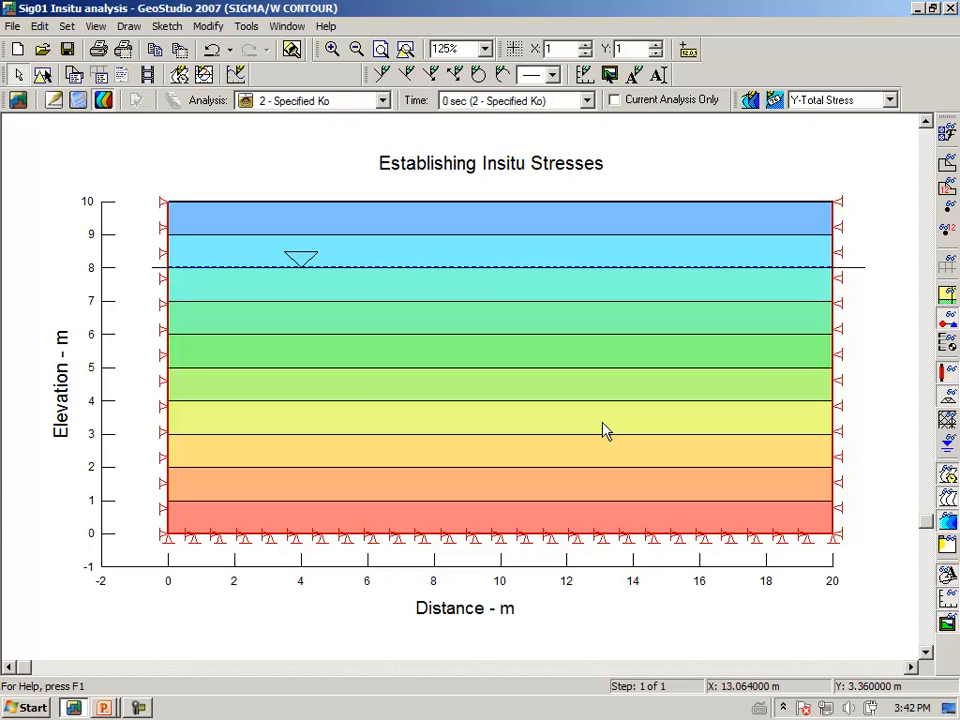
pyautogui.hotkey('alt', 'Tab')
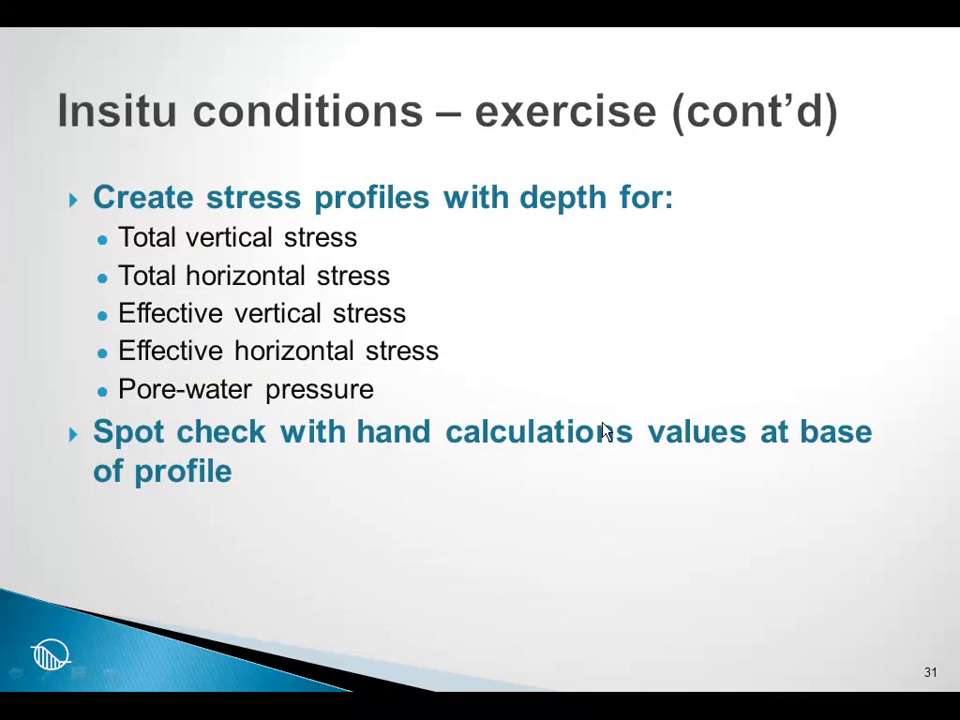